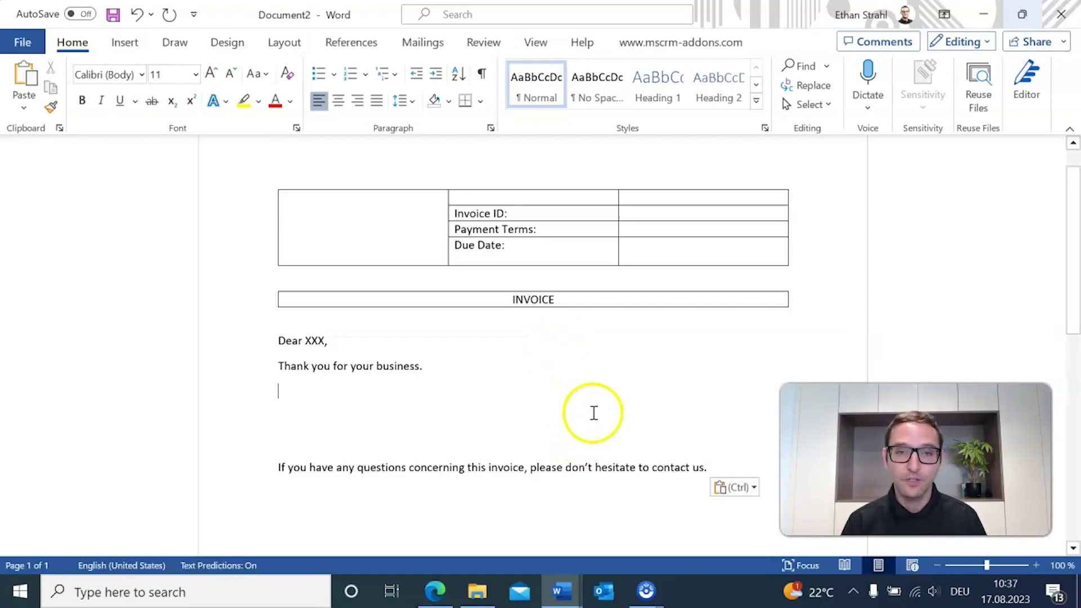
- Review the finished sample invoice in InvoiceDemoResult, from the address header to the totals and closing line, and return to Document2
mouse_move(564, 587)
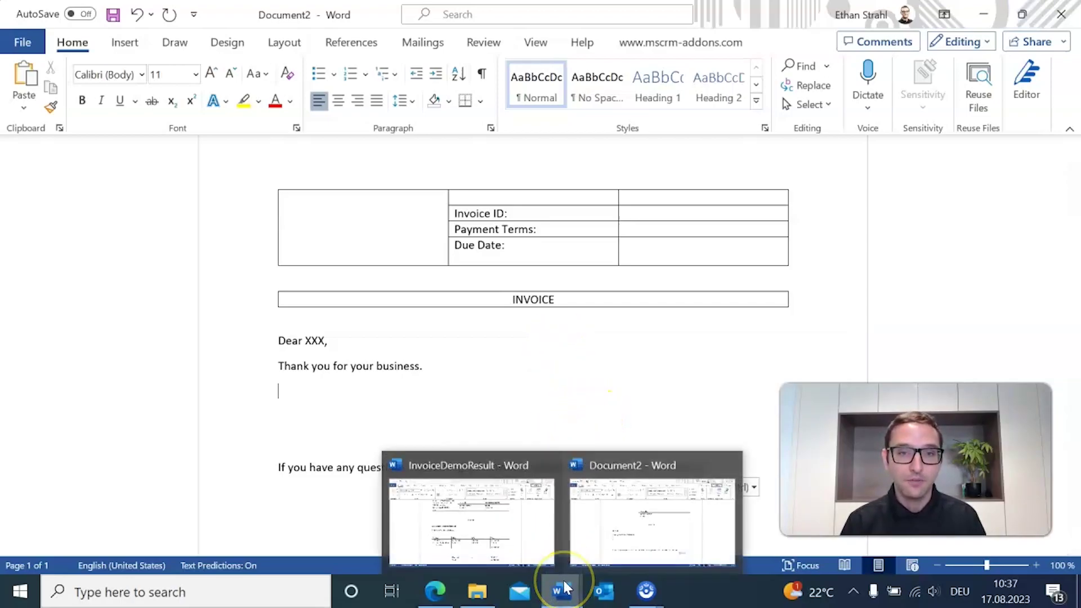
left_click(496, 530)
scroll(627, 347, "up", 4)
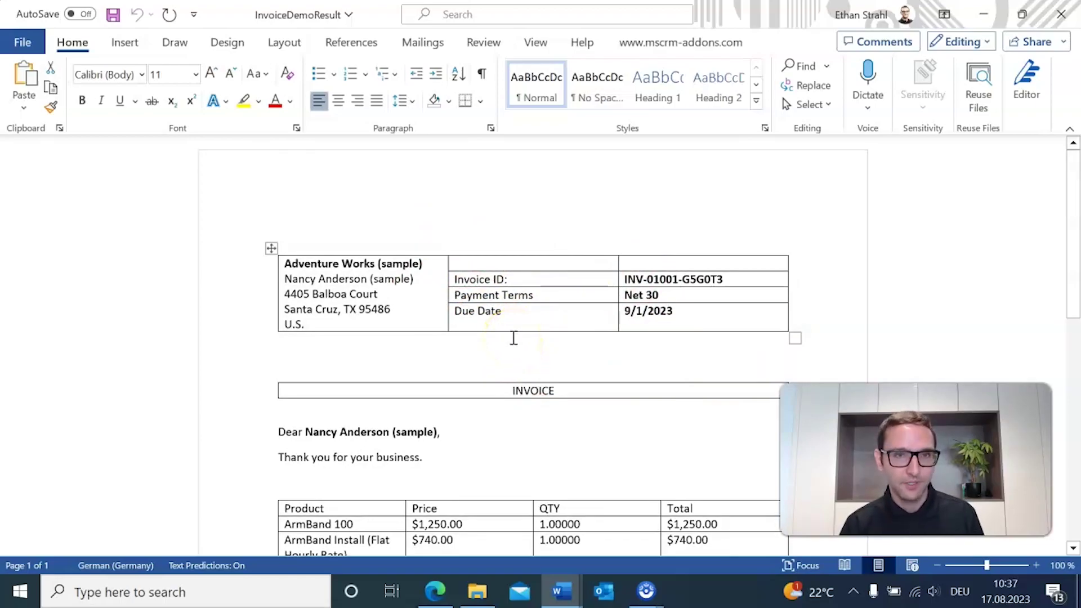
scroll(514, 338, "down", 2)
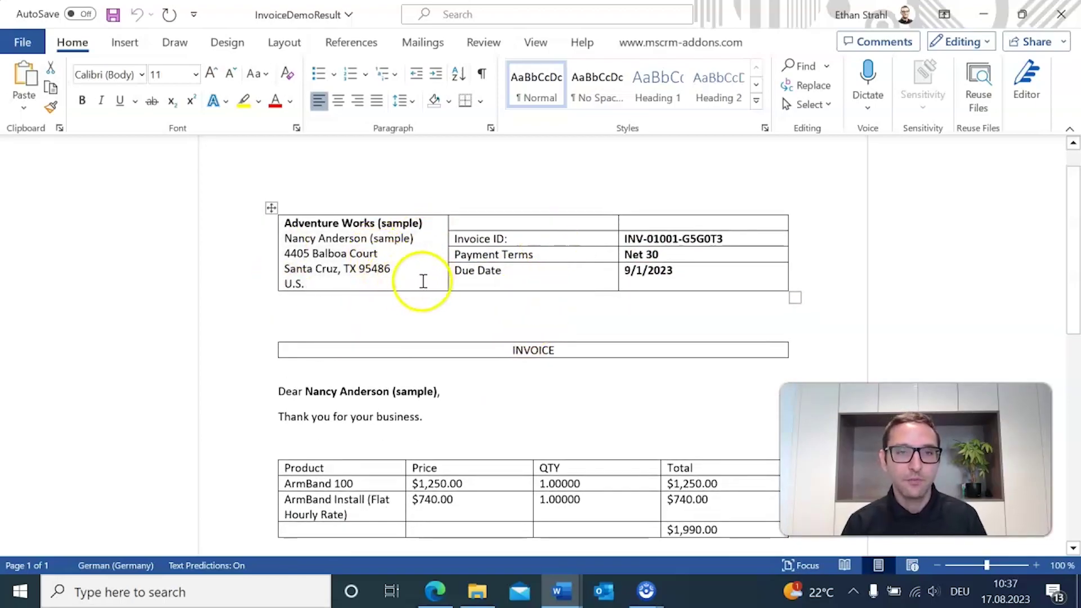
left_click(625, 242)
scroll(529, 245, "down", 4)
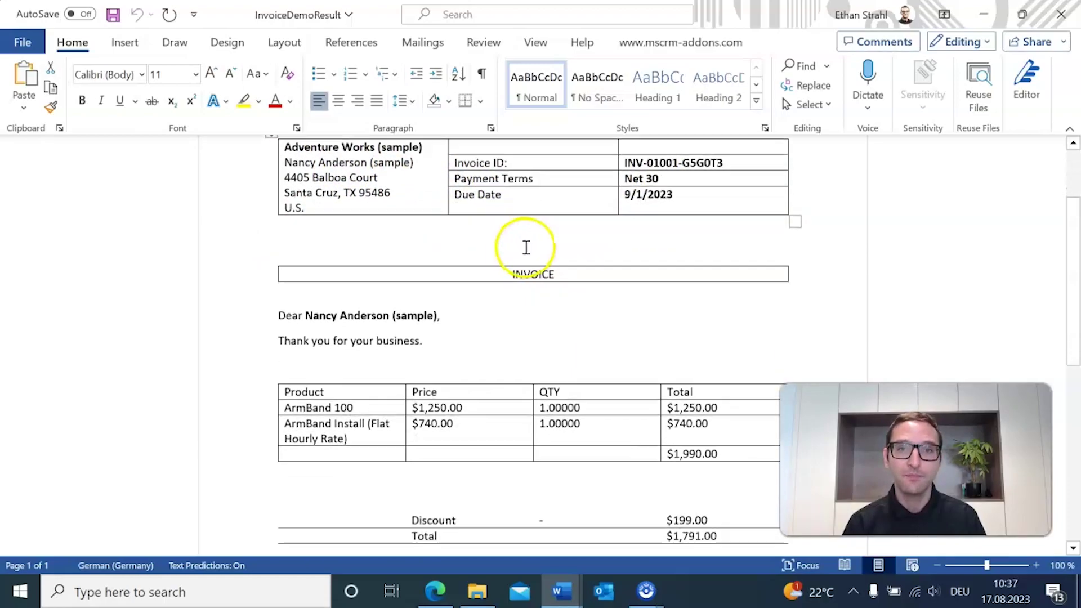
scroll(574, 208, "down", 2)
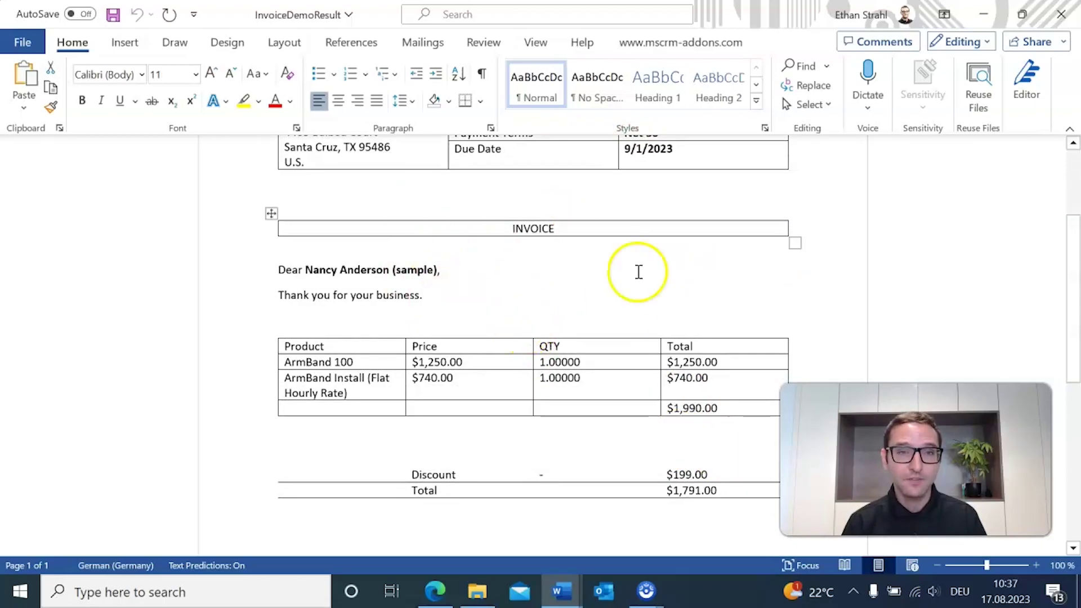
scroll(556, 332, "down", 4)
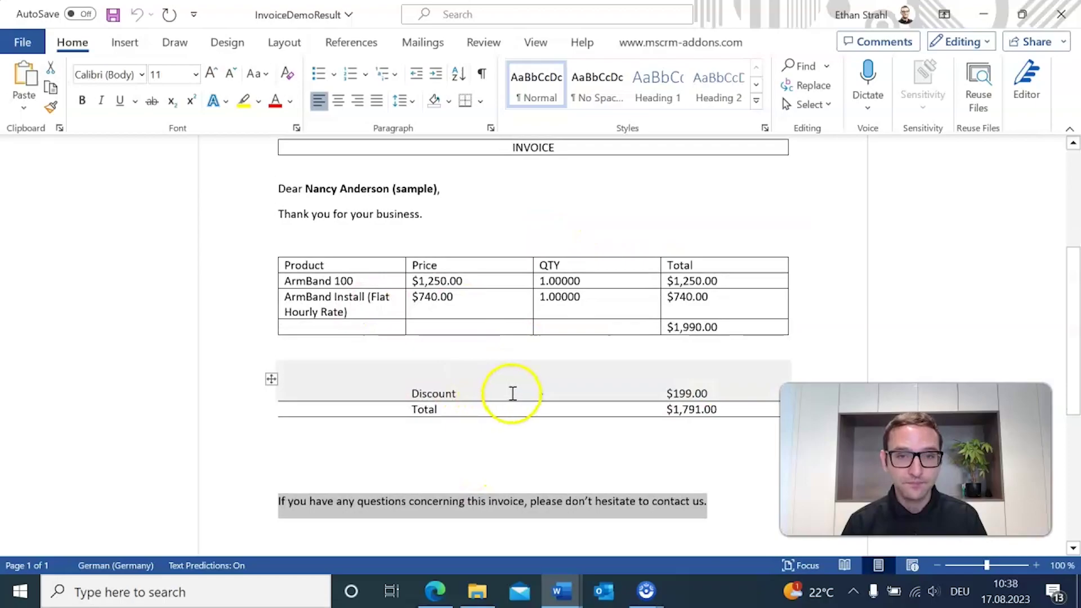
scroll(519, 393, "up", 8)
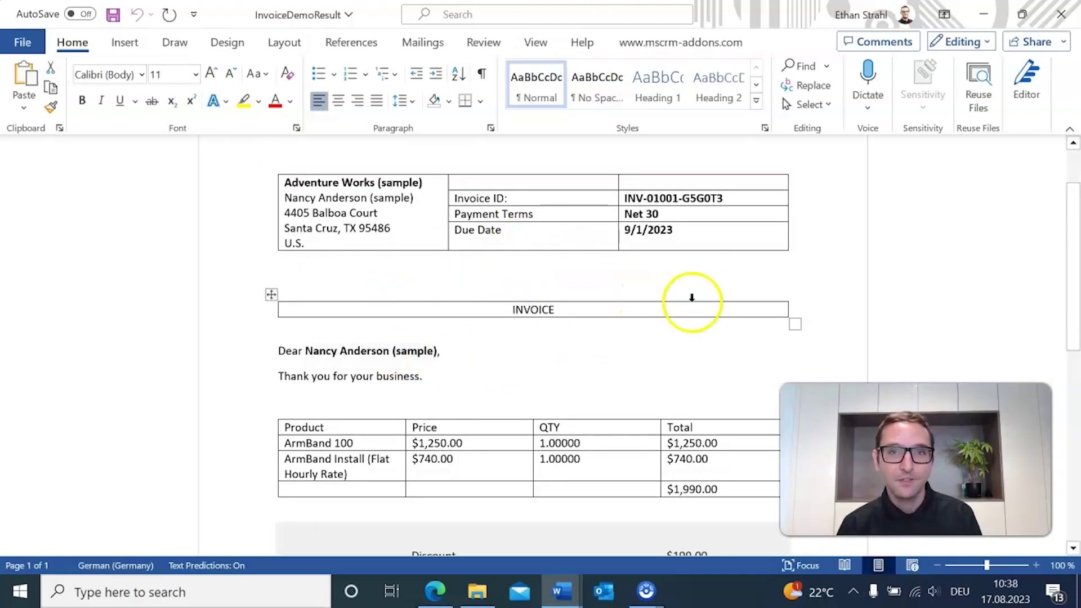
left_click(980, 18)
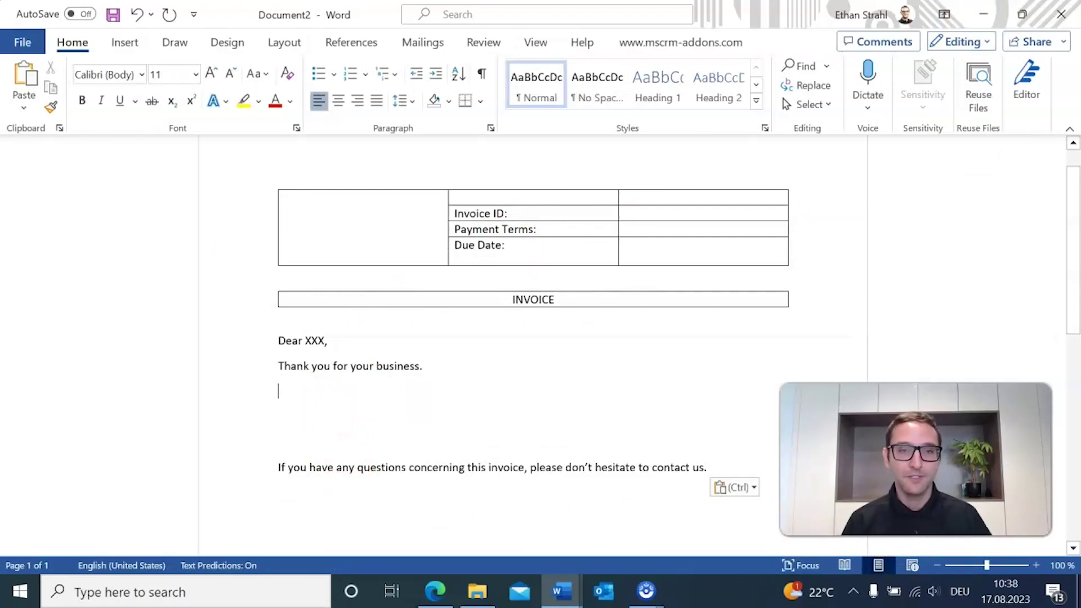
- Start inserting MailMerge fields with the mscrm-addons add-in and set the template type to Invoice (invoice)
left_click(431, 399)
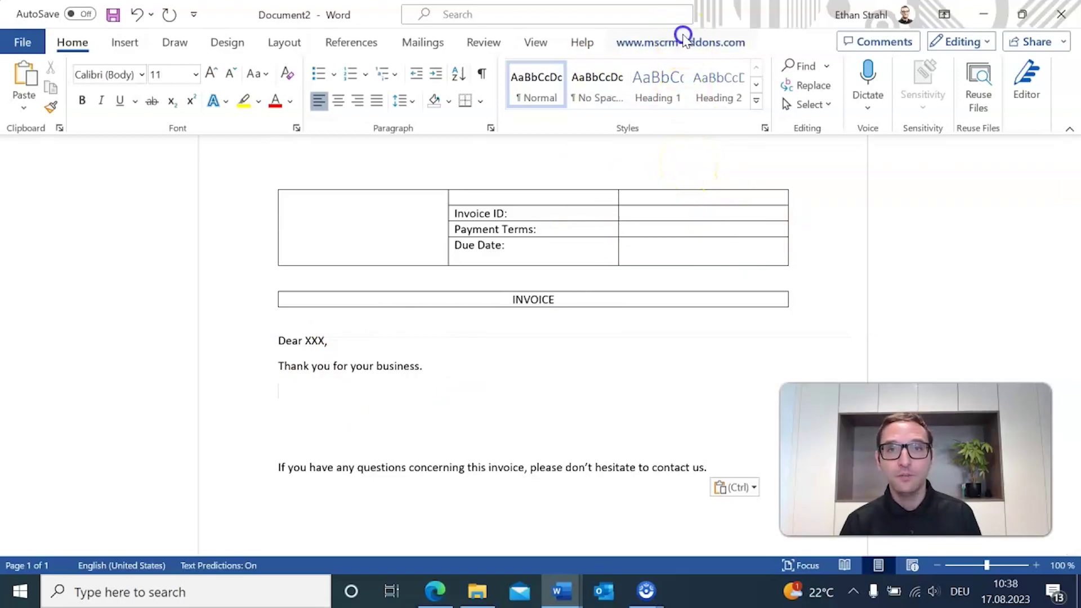
left_click(682, 41)
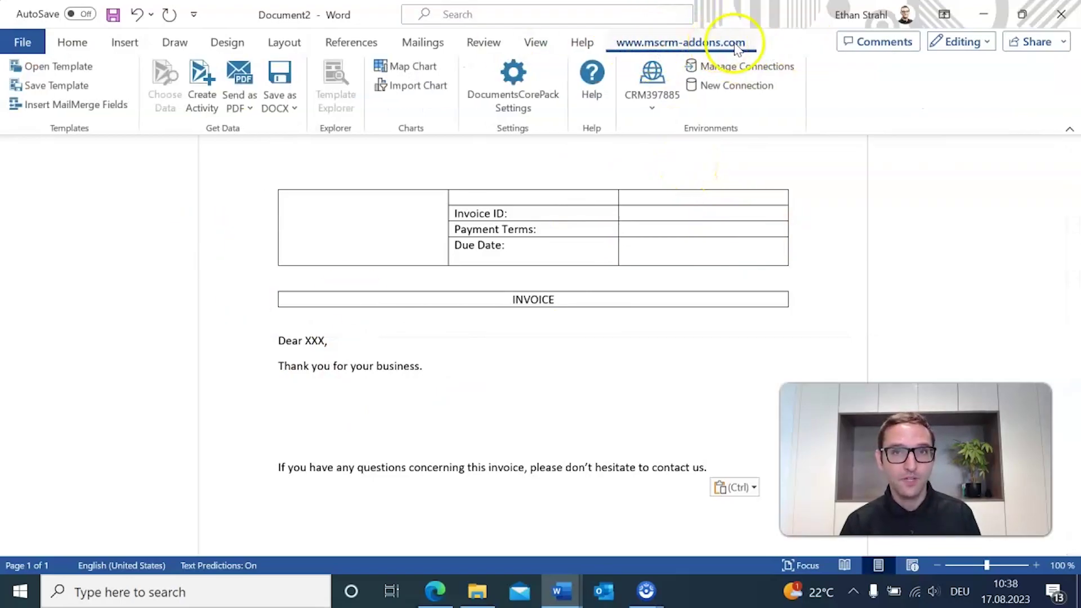
left_click(96, 104)
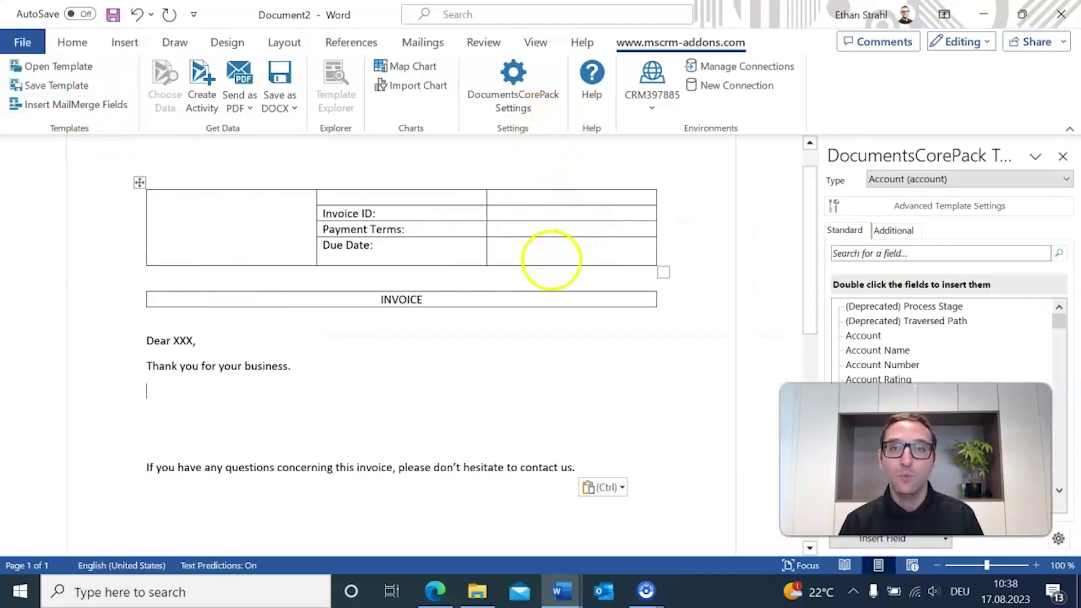
left_click(908, 183)
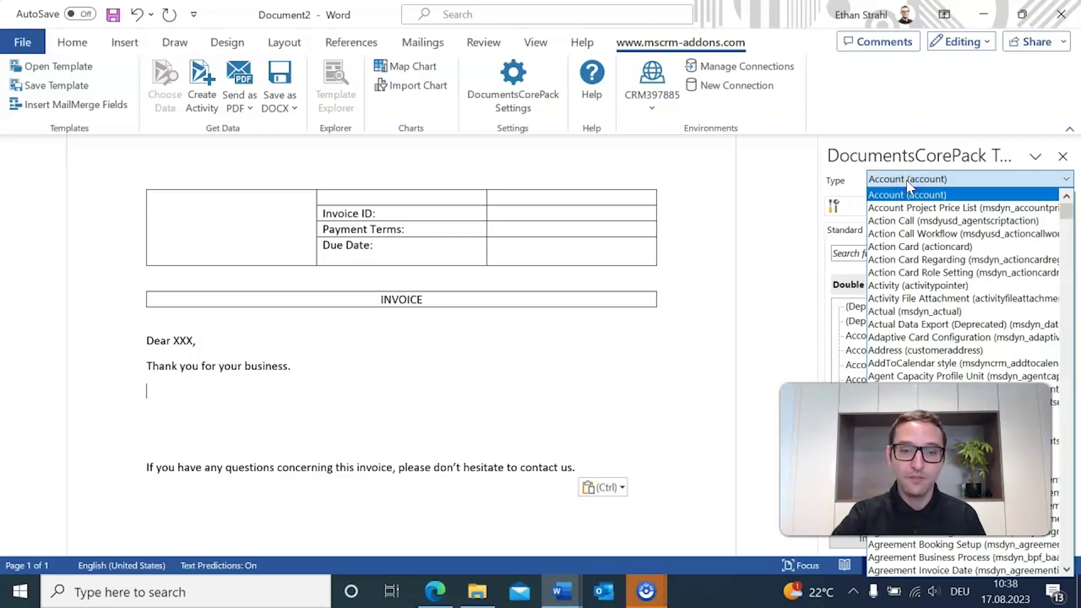
key("i")
scroll(962, 245, "down", 3)
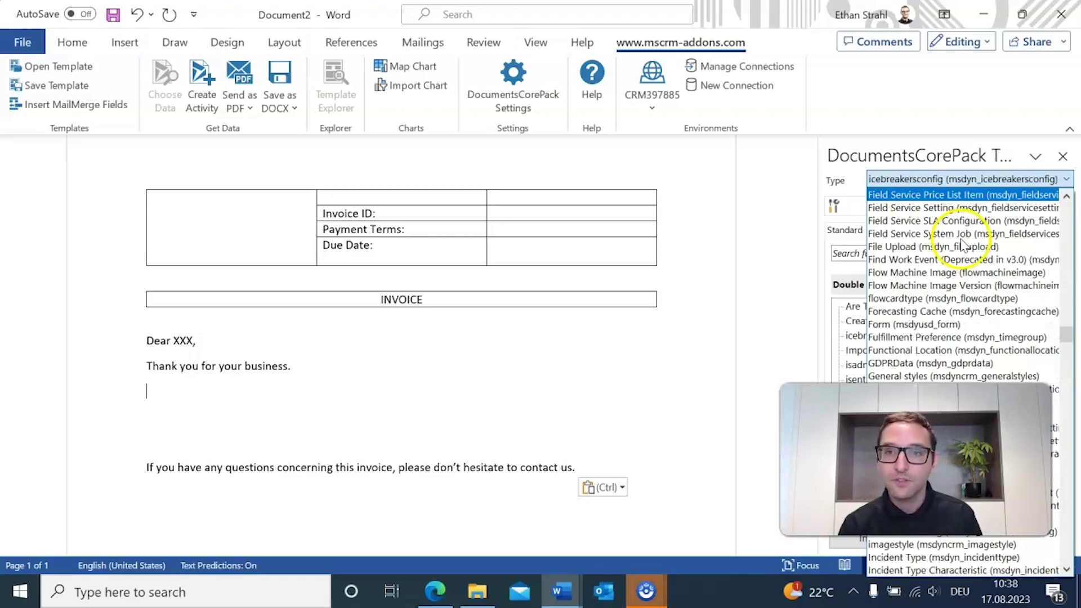
scroll(963, 248, "down", 15)
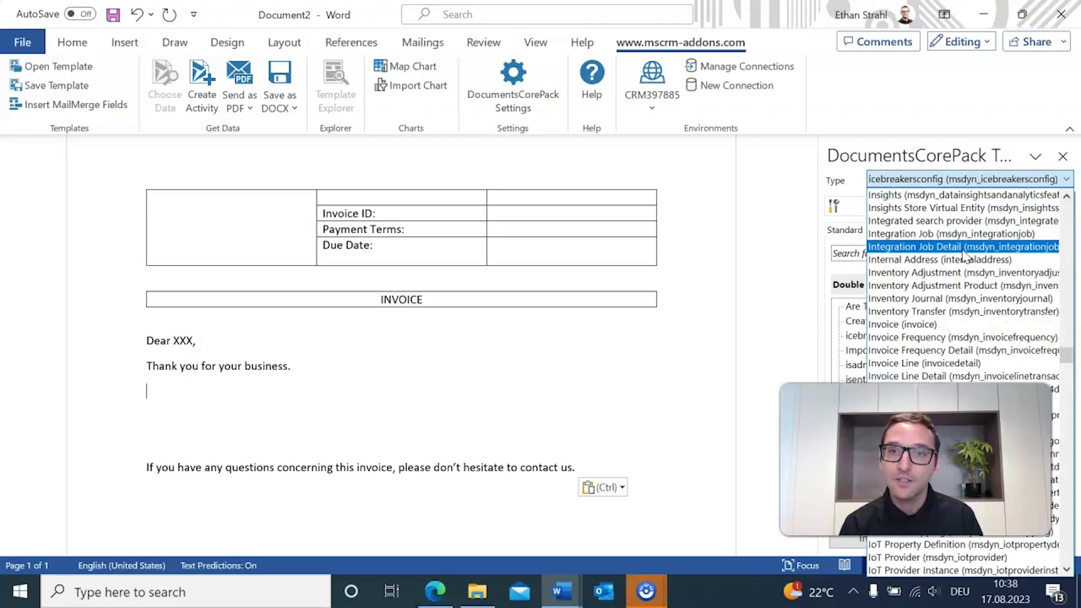
left_click(904, 324)
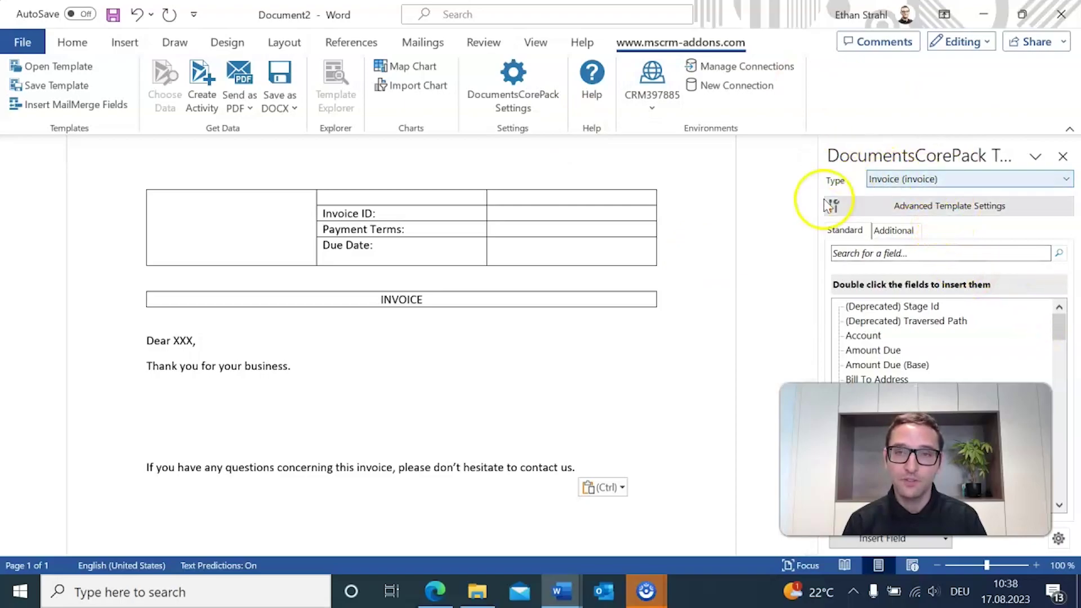
- In the advanced template settings, define the document name pattern as 'Invoice ' + <<invoicenumber>> using the Invoice ID field
left_click(911, 214)
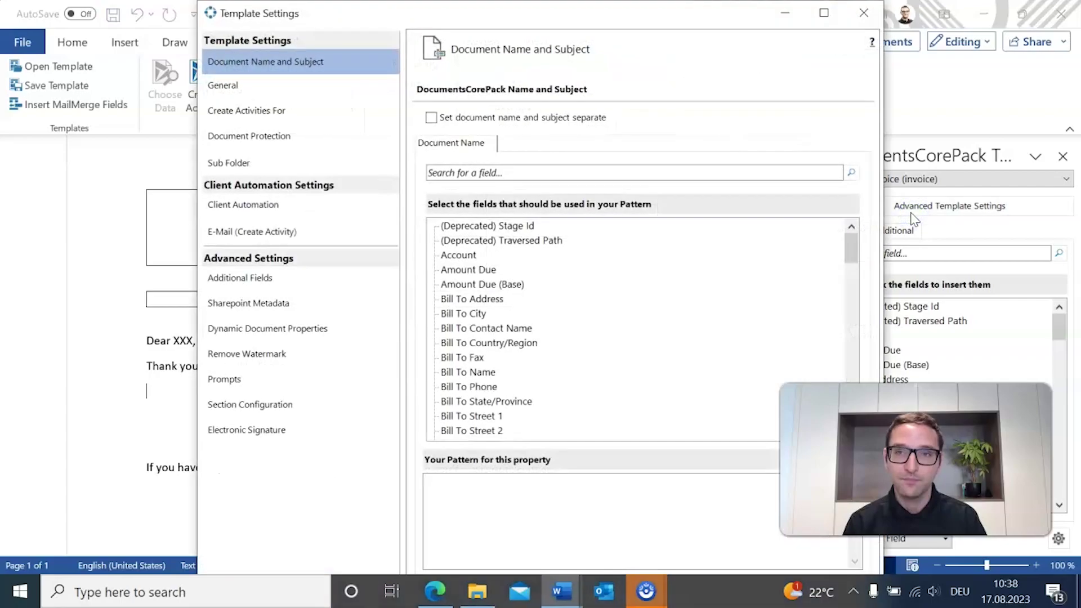
left_click(459, 497)
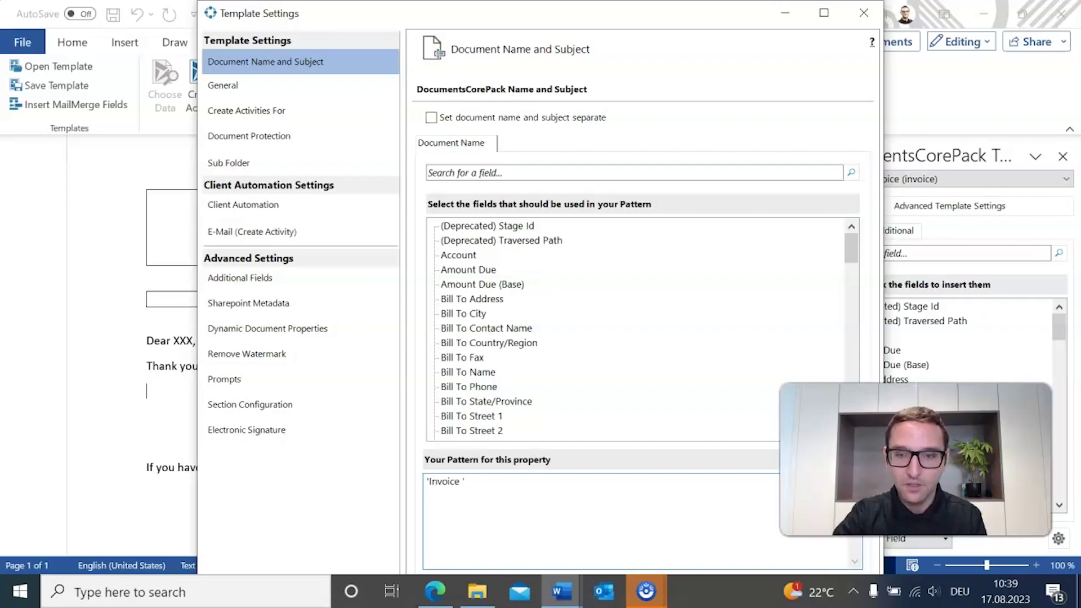
scroll(610, 304, "down", 20)
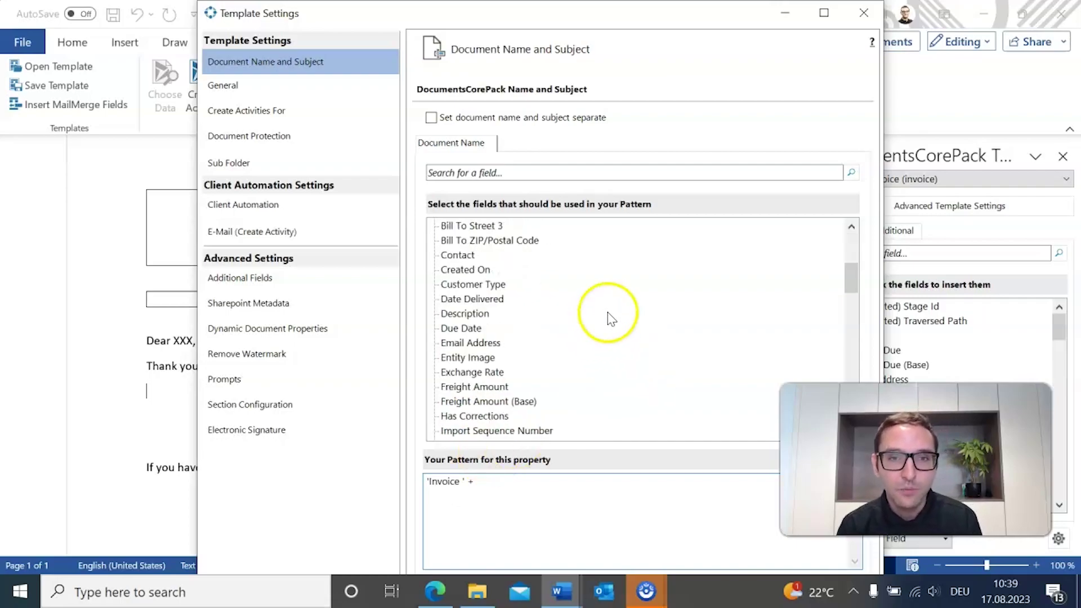
scroll(610, 290, "up", 20)
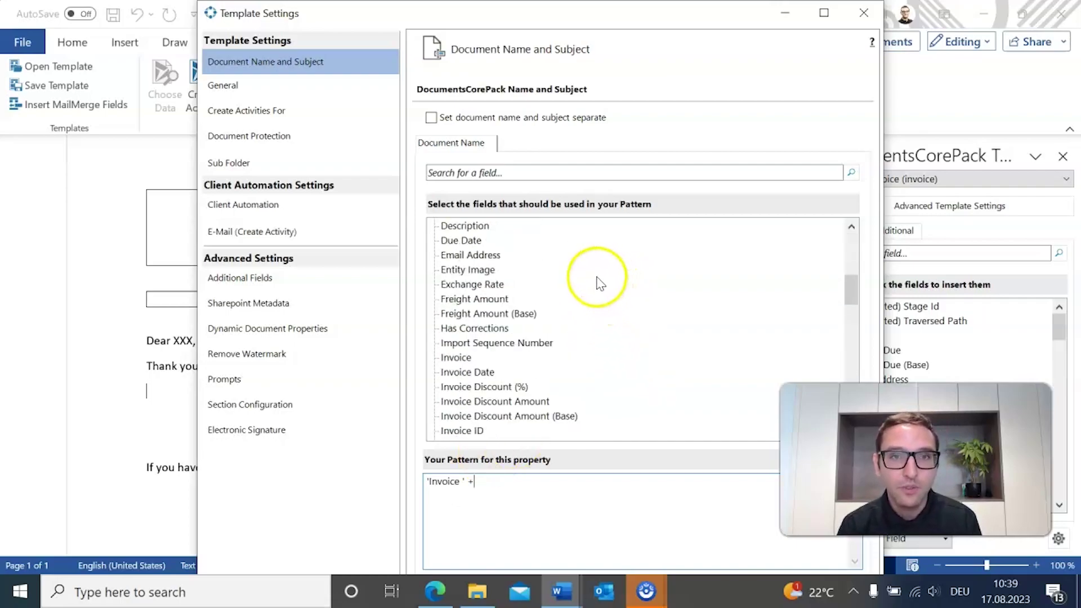
scroll(604, 298, "down", 5)
scroll(604, 299, "down", 3)
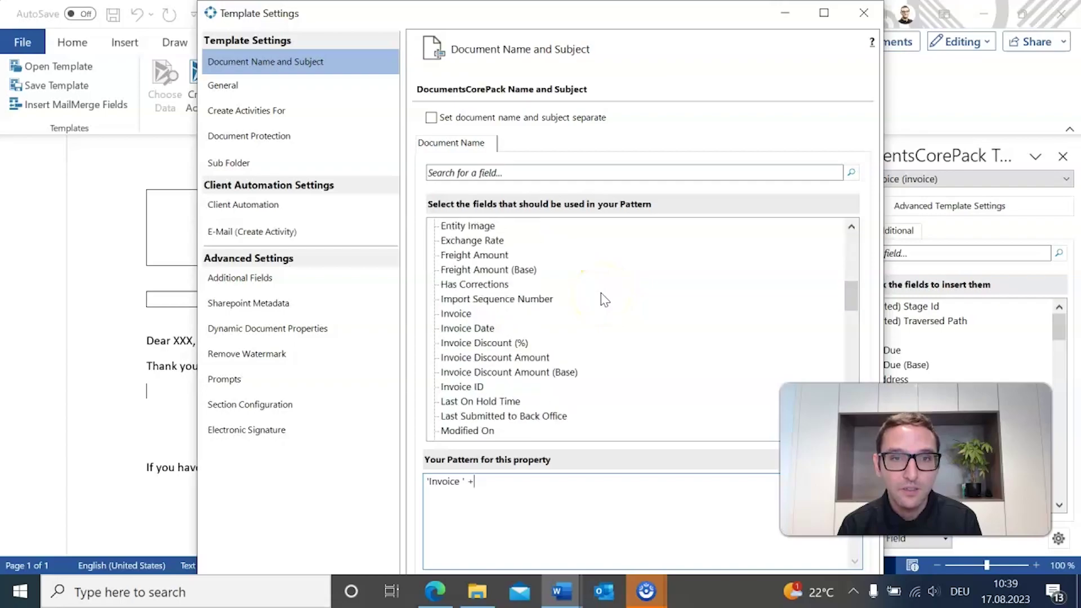
double_click(462, 386)
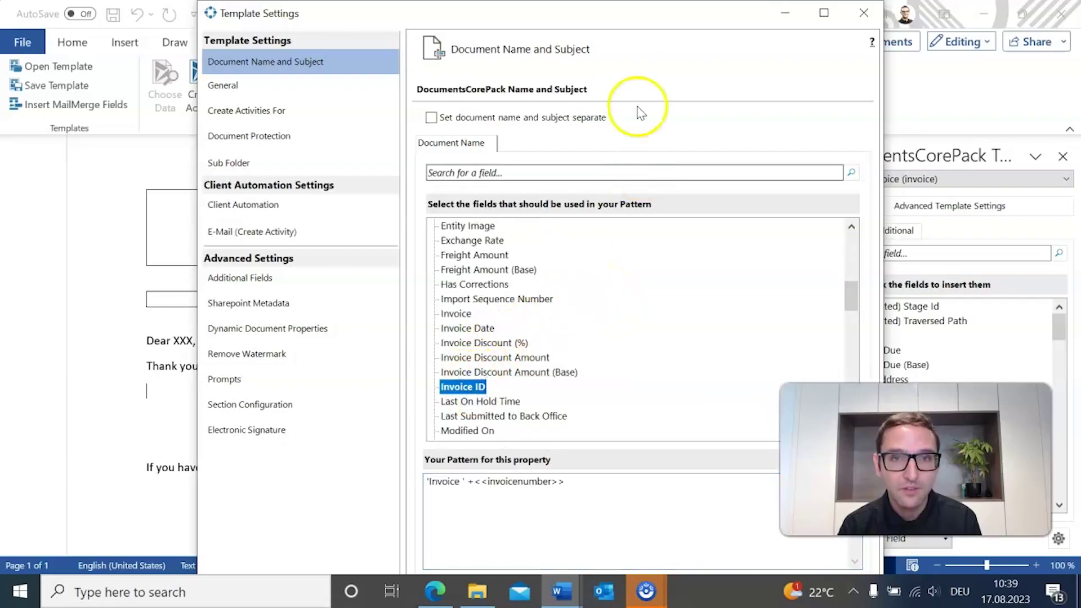
left_click_drag(607, 6, 528, 35)
left_click(692, 551)
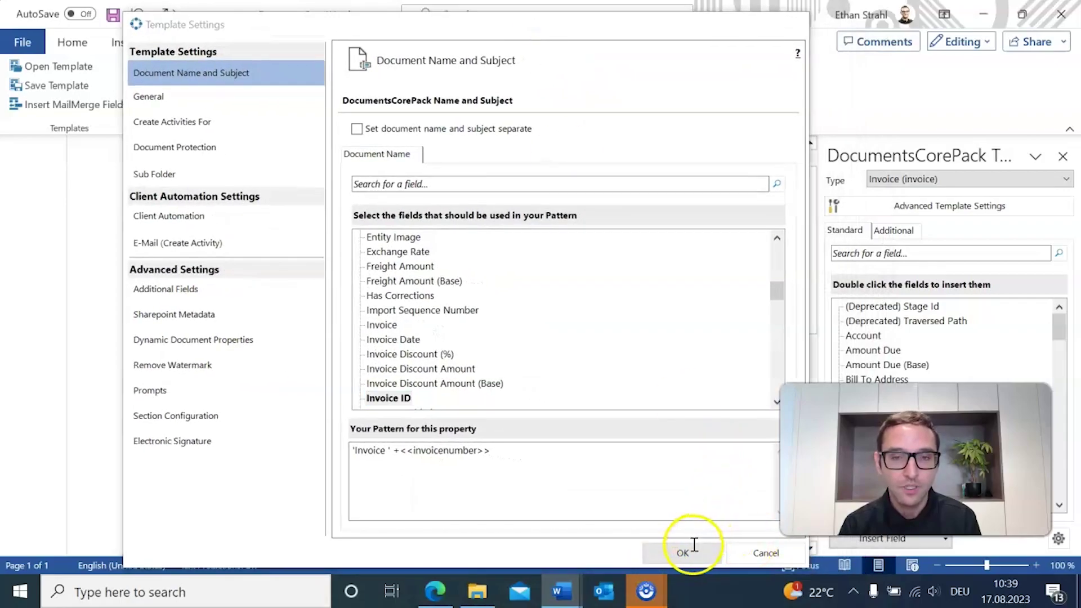
left_click(682, 552)
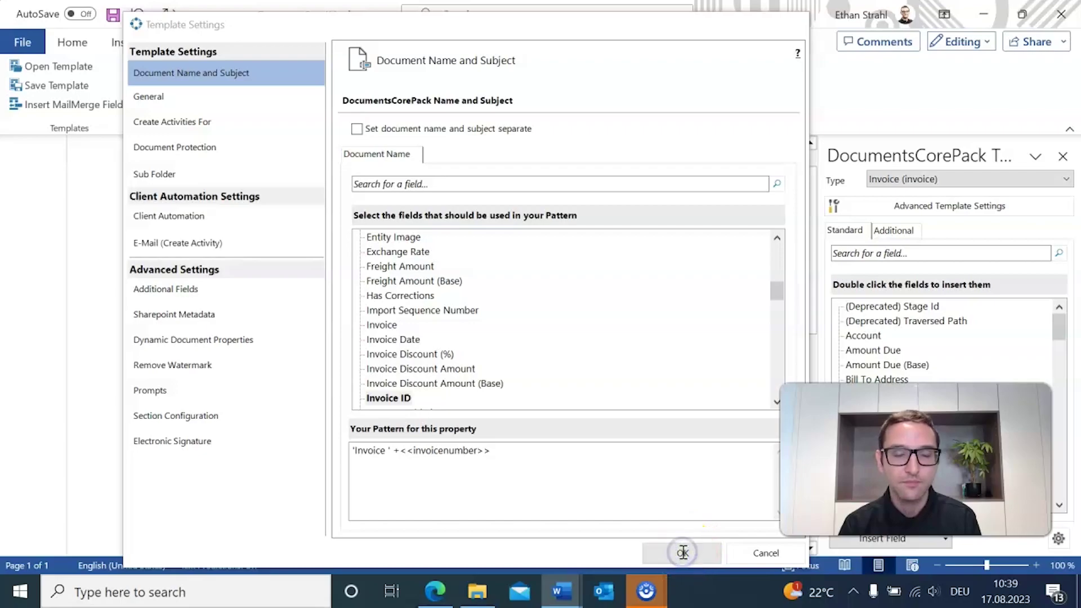
left_click(494, 353)
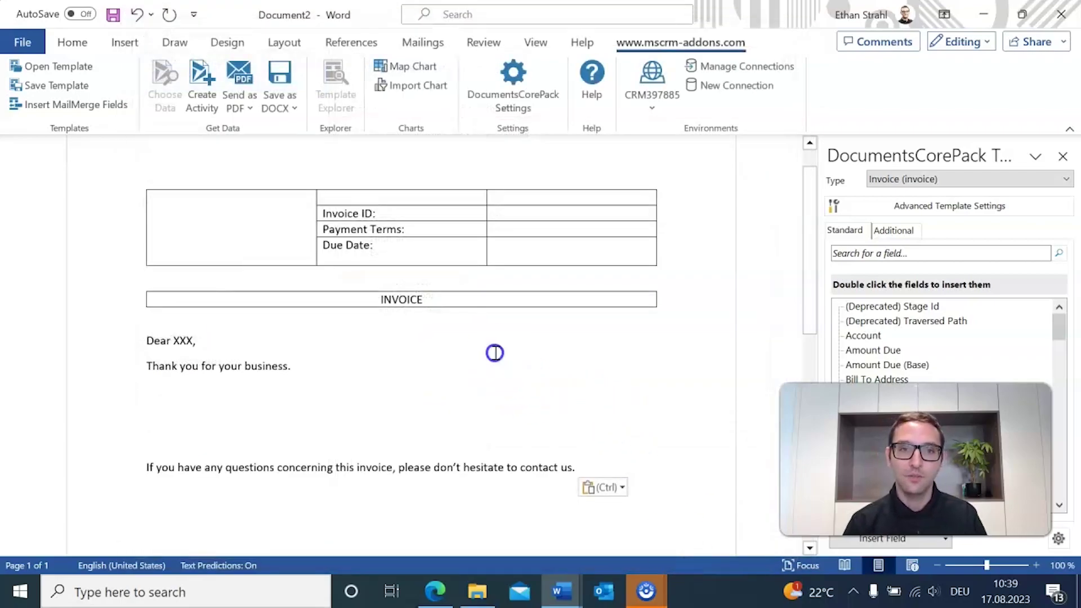
left_click(220, 416)
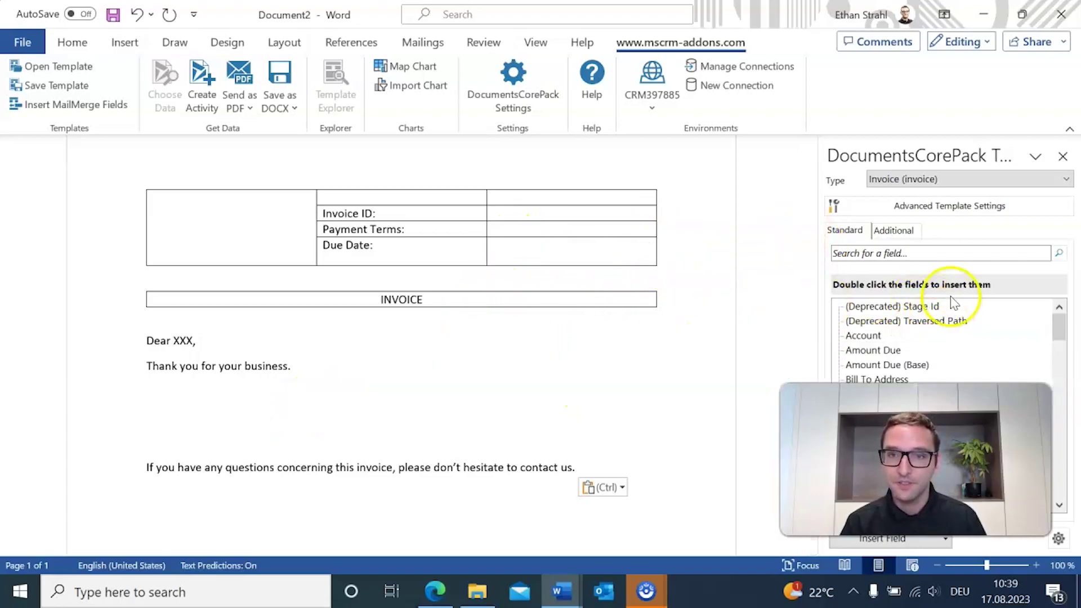
left_click_drag(916, 459, 677, 474)
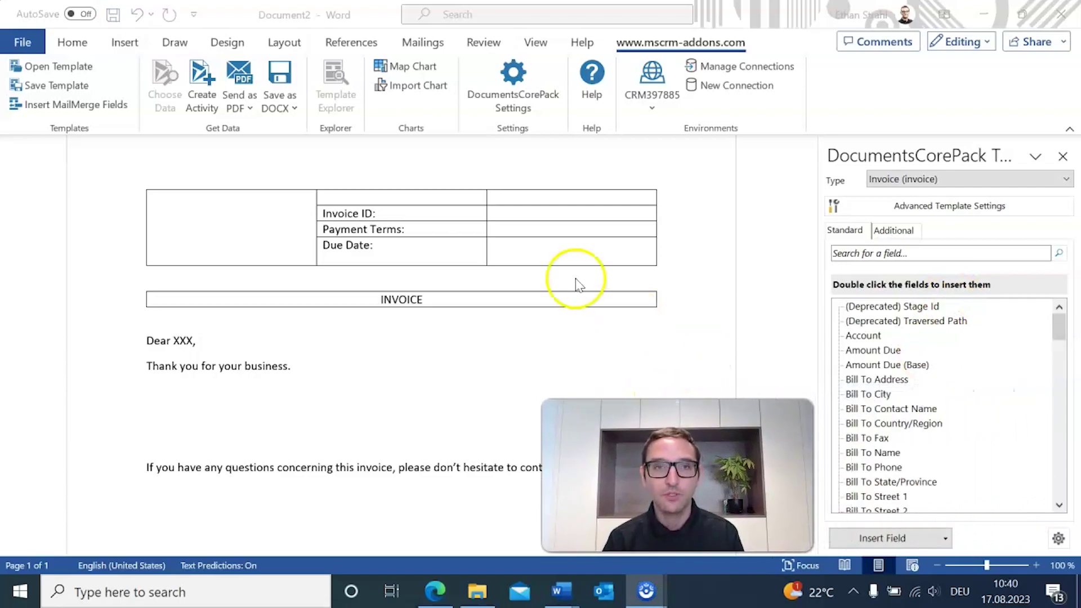
- Insert the Invoice ID field in the empty header table cell beside the Invoice ID label
left_click(514, 228)
left_click(431, 214)
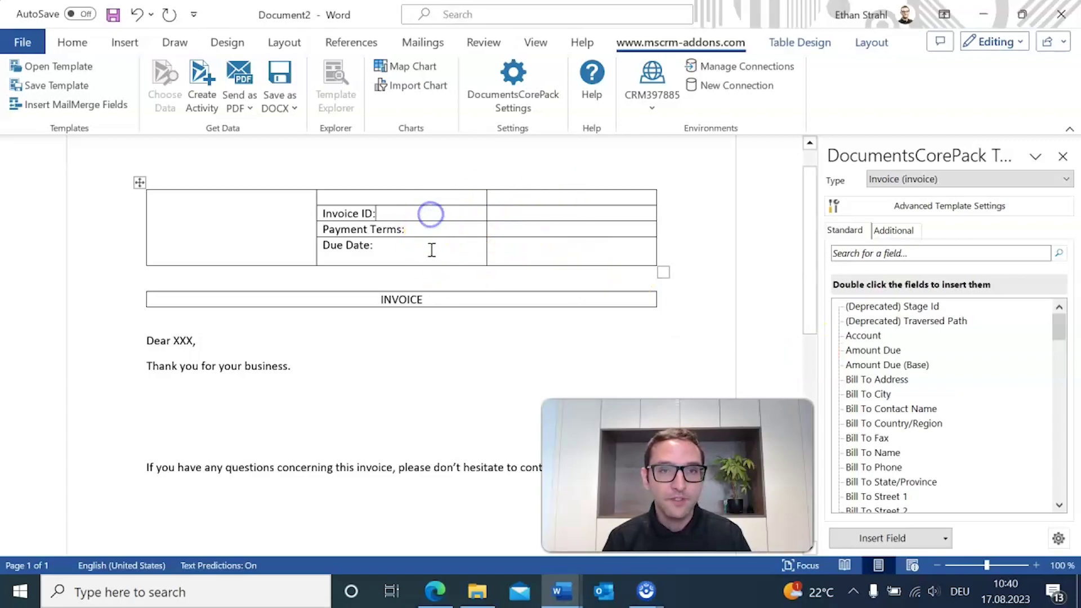
left_click(526, 214)
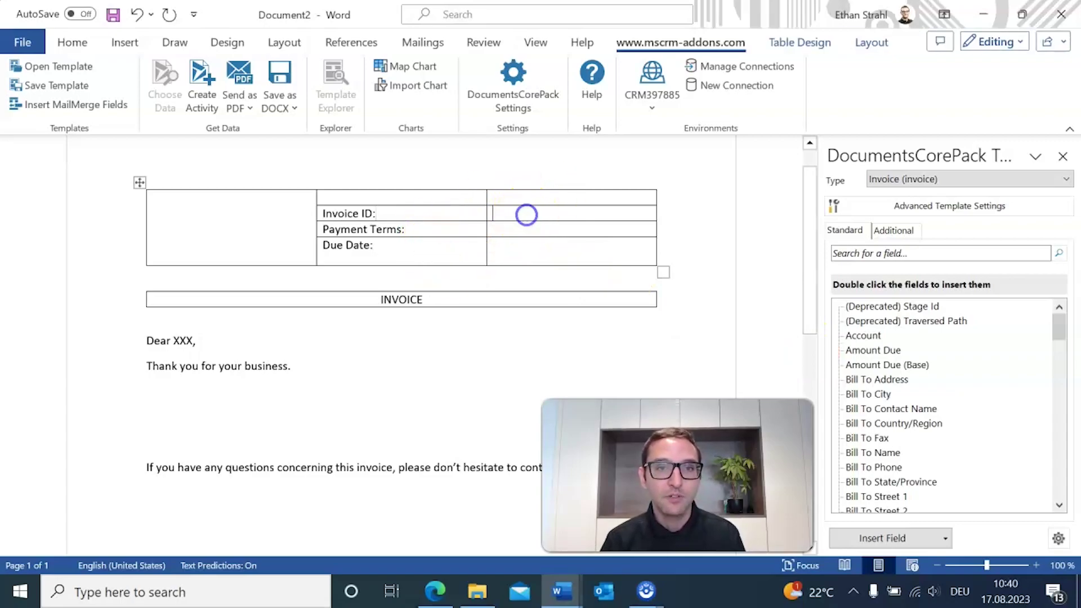
scroll(920, 428, "down", 10)
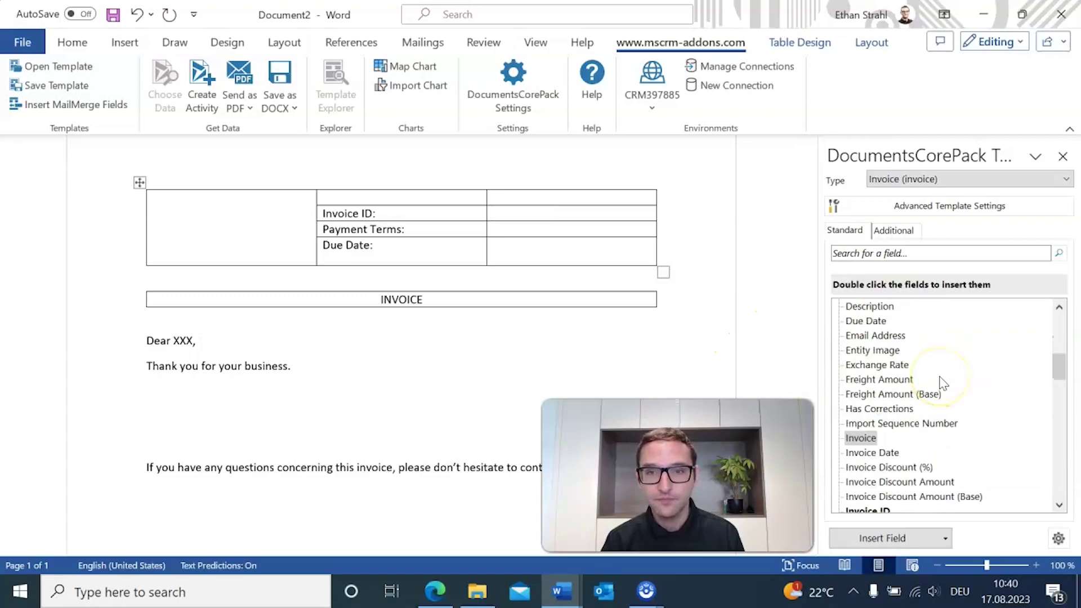
scroll(943, 383, "up", 1)
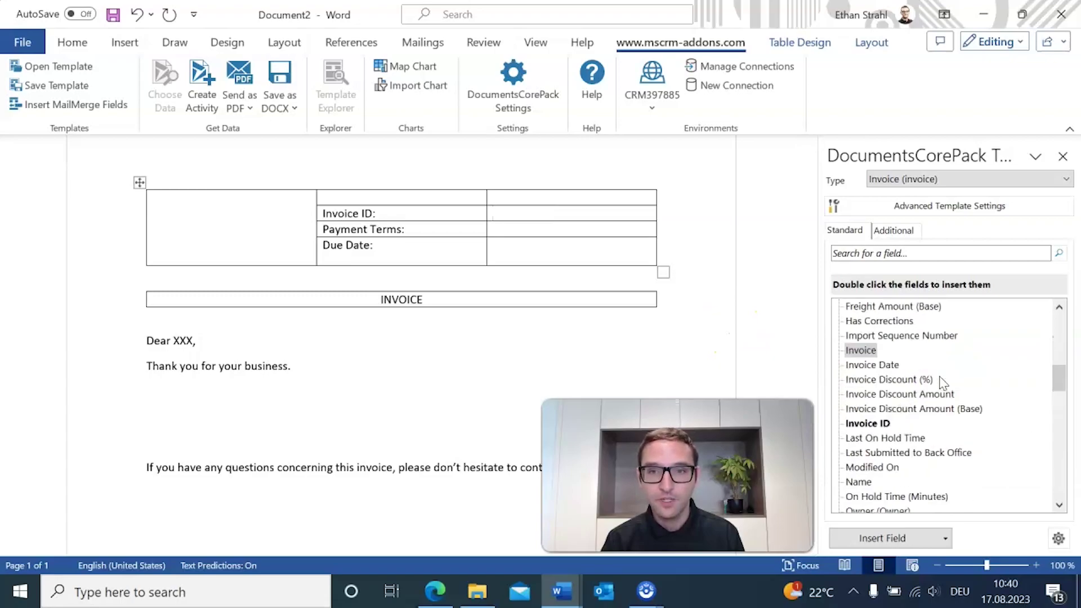
double_click(868, 424)
- Insert the Due Date field in the empty header table cell beside the Due Date label
left_click(615, 229)
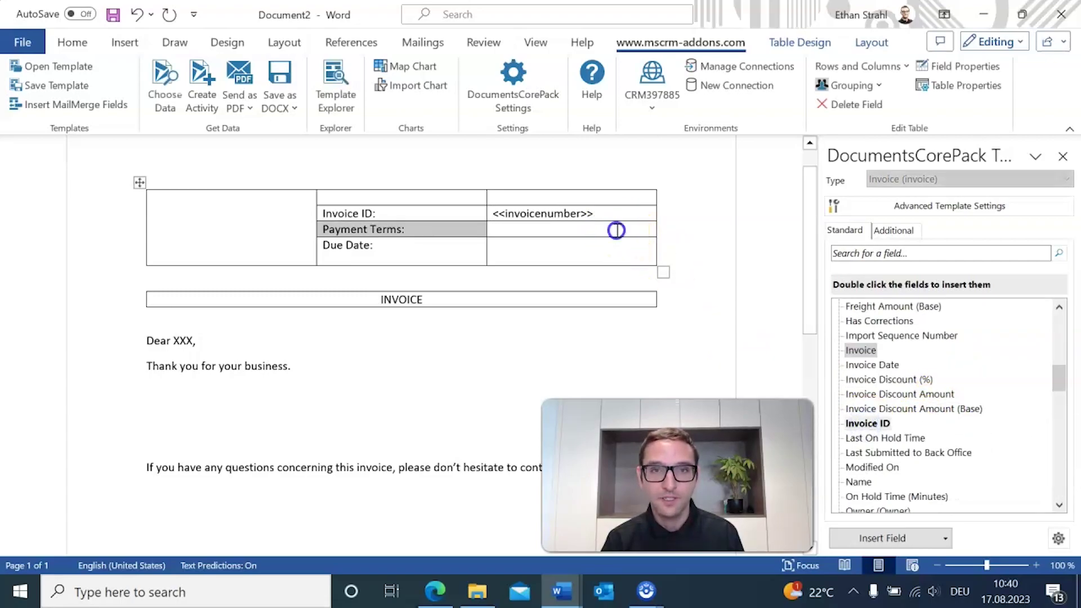
scroll(915, 389, "up", 10)
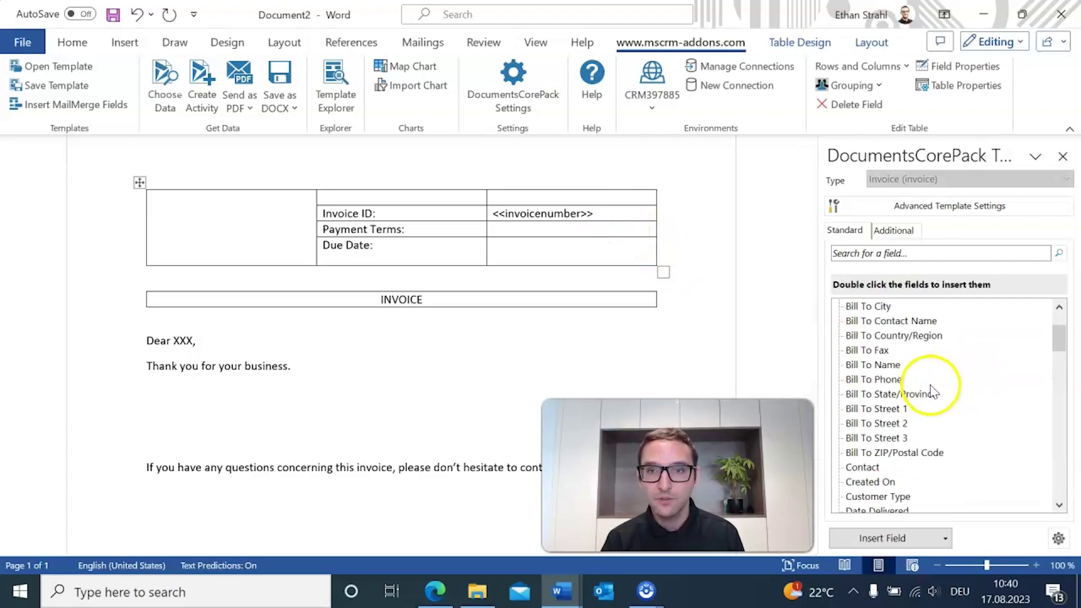
left_click(603, 251)
scroll(914, 371, "down", 6)
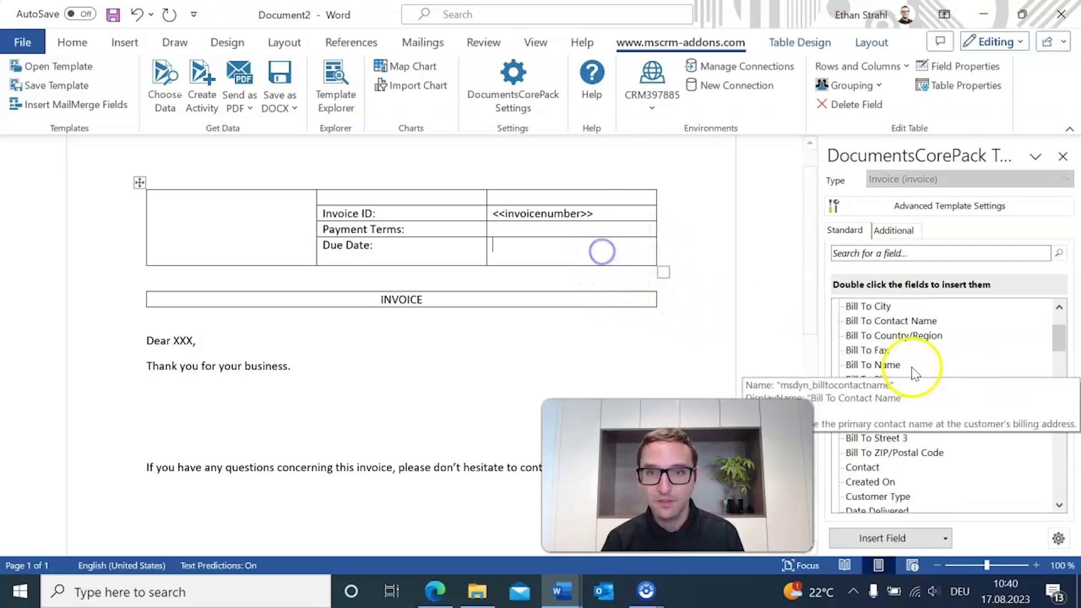
double_click(866, 364)
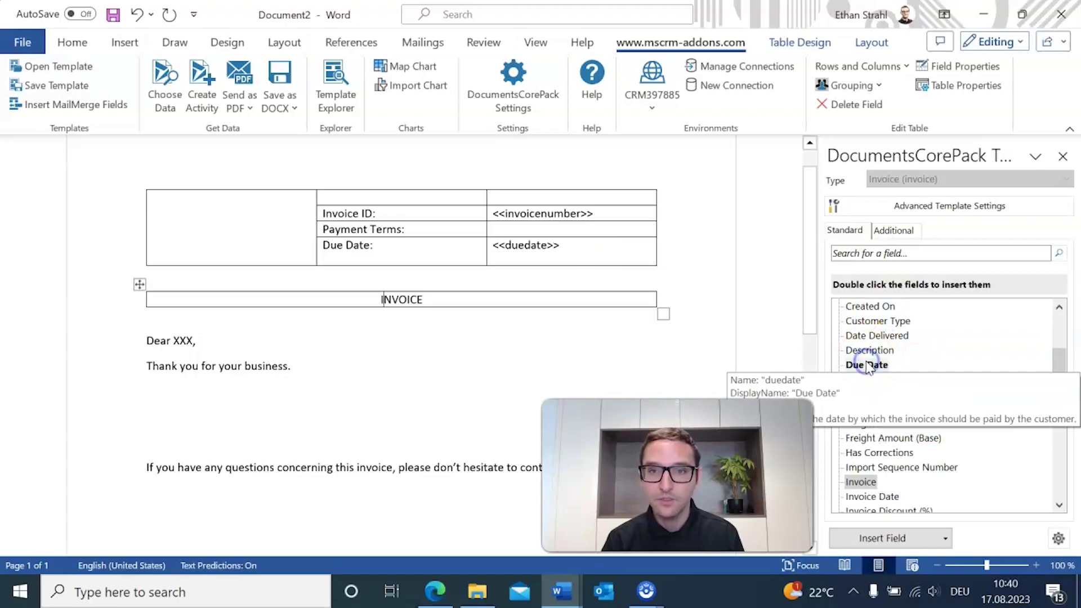
- Insert the Payment Terms field in the empty header table cell beside the Payment Terms label
left_click(567, 228)
scroll(965, 370, "down", 12)
scroll(965, 385, "up", 3)
scroll(964, 385, "up", 3)
scroll(963, 386, "down", 1)
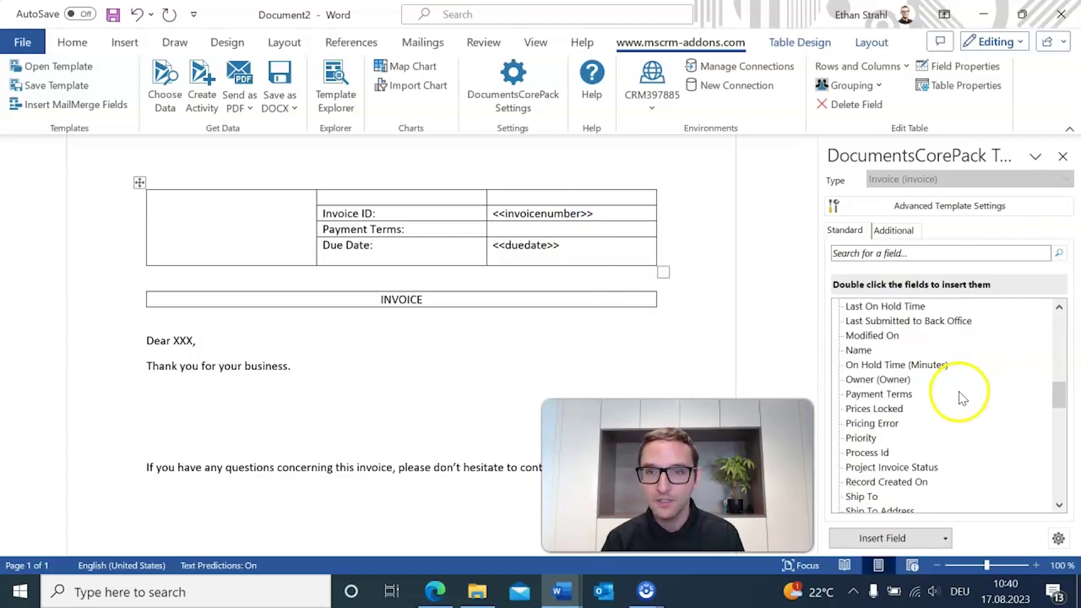
left_click(892, 395)
double_click(892, 396)
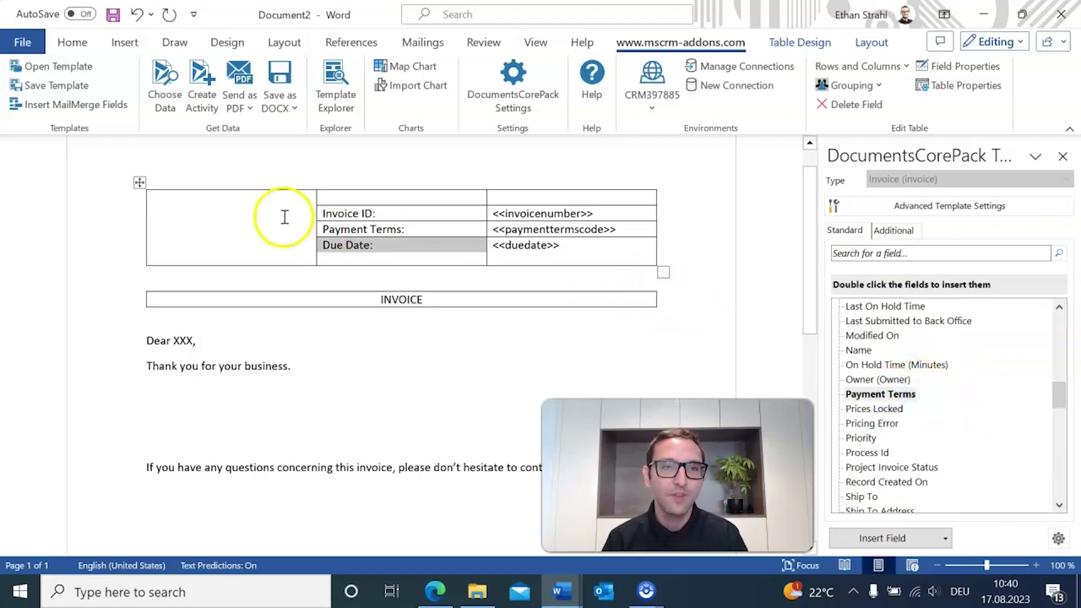
- Insert the Account Name field from the Customer (Account) relationship on the first line of the header table's large empty cell
left_click(255, 206)
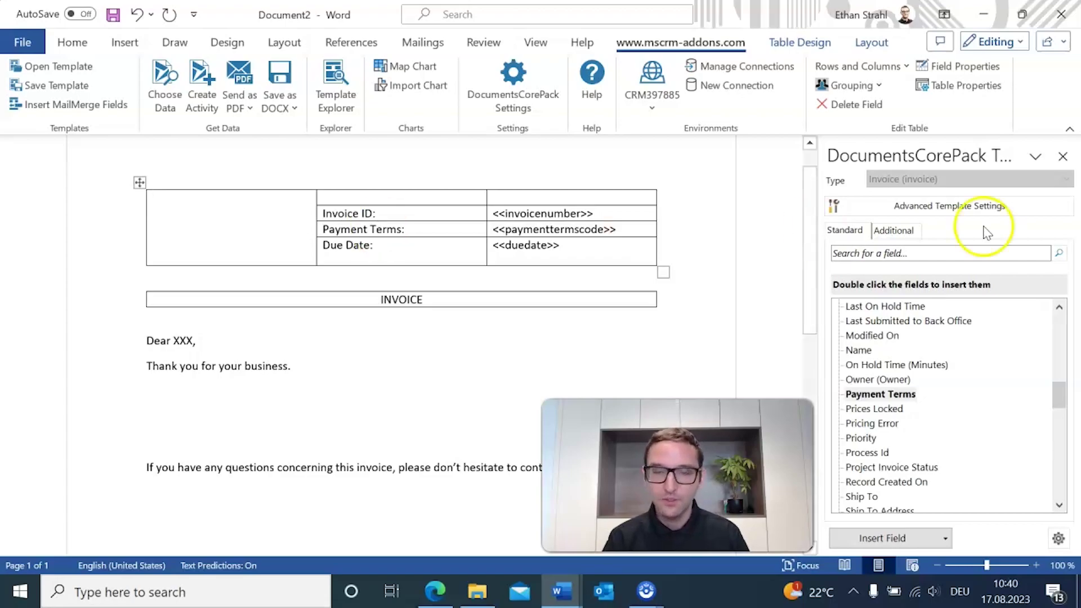
scroll(929, 363, "down", 15)
scroll(982, 366, "up", 2)
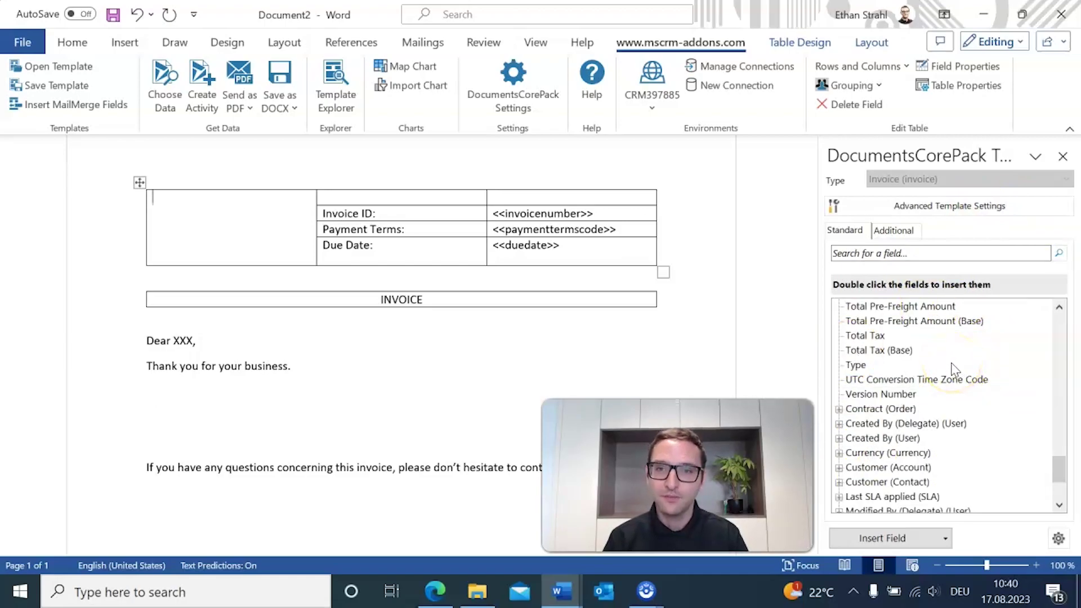
scroll(955, 369, "down", 1)
scroll(969, 376, "down", 1)
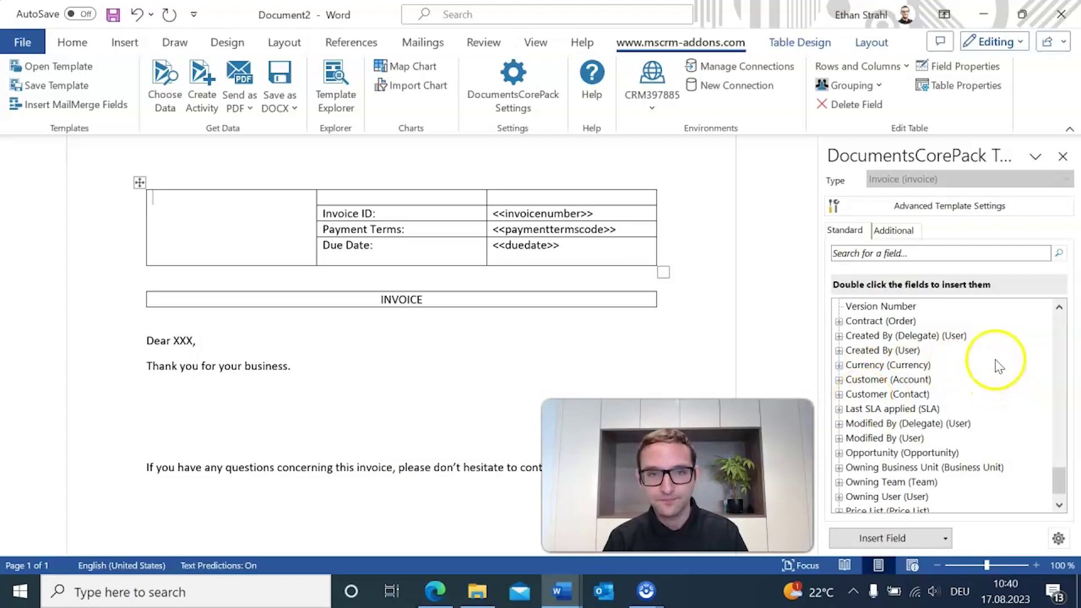
left_click(839, 379)
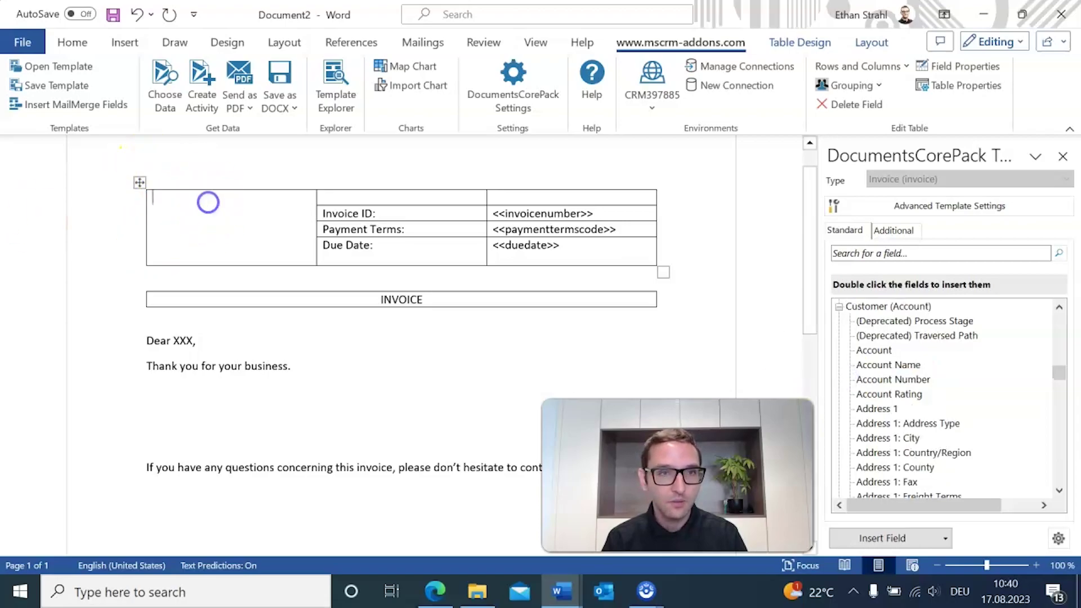
double_click(886, 365)
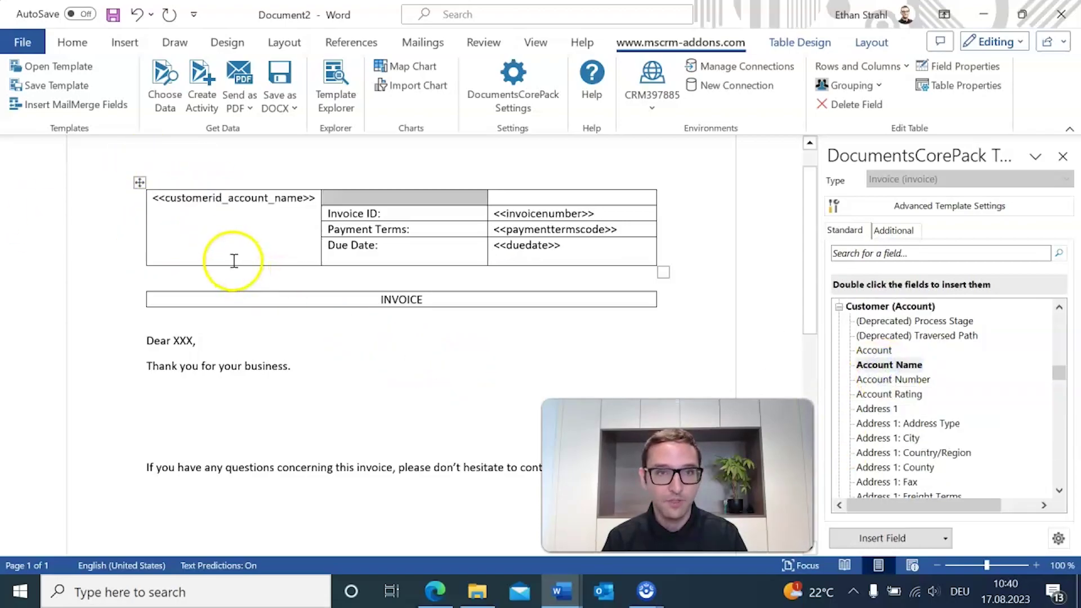
- Insert the Customer (Account) Address 1 field on the last line of the cell containing the account name
left_click(221, 225)
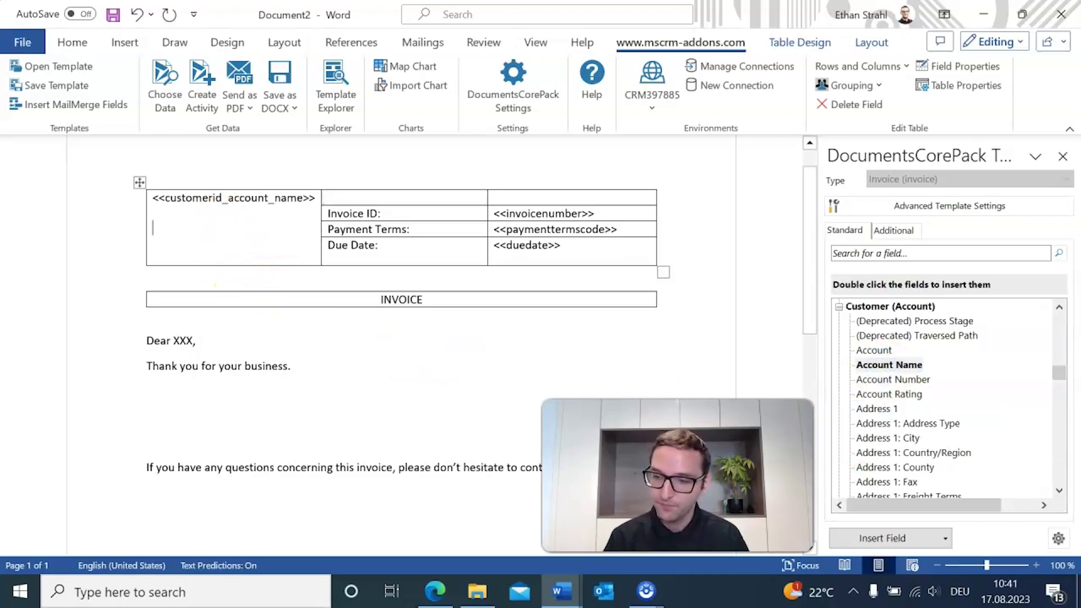
left_click(202, 256)
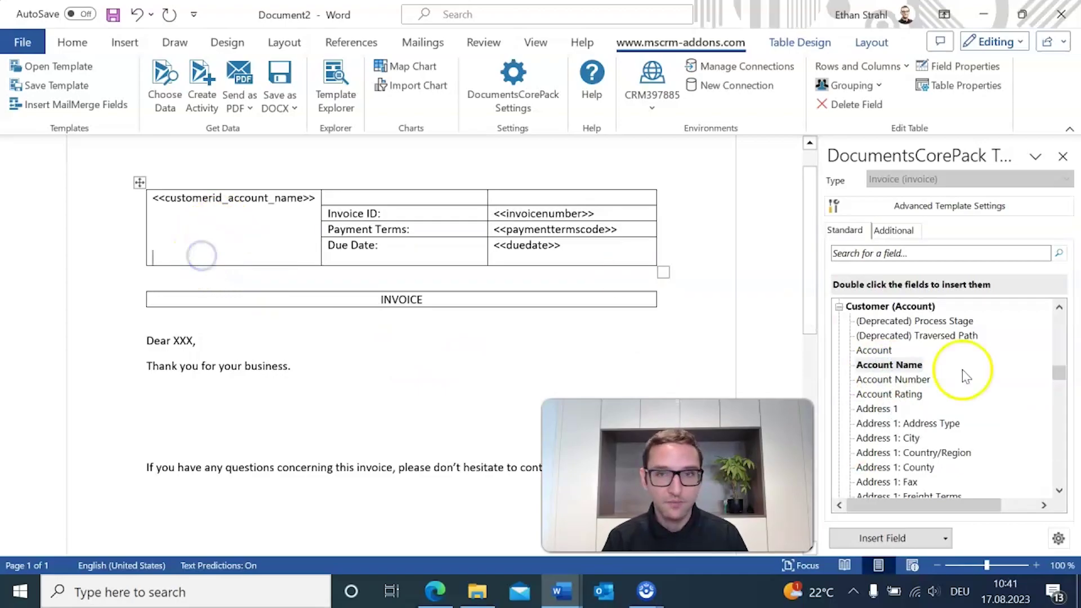
double_click(887, 410)
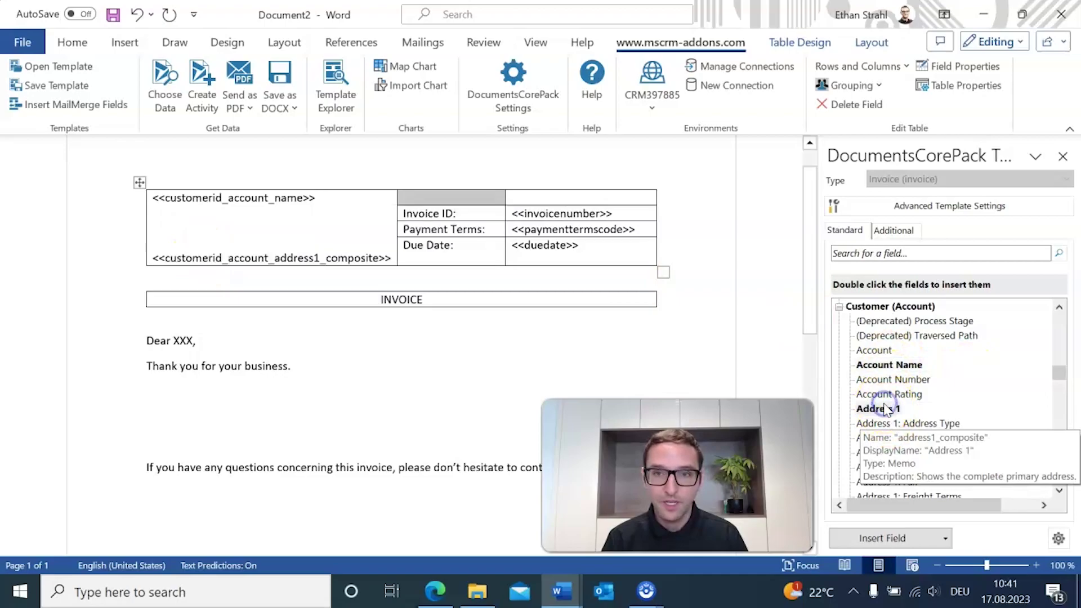
- Insert the account's primary contact Full Name field midway between the account name and address, and replace XXX in the greeting with the same field
left_click(202, 227)
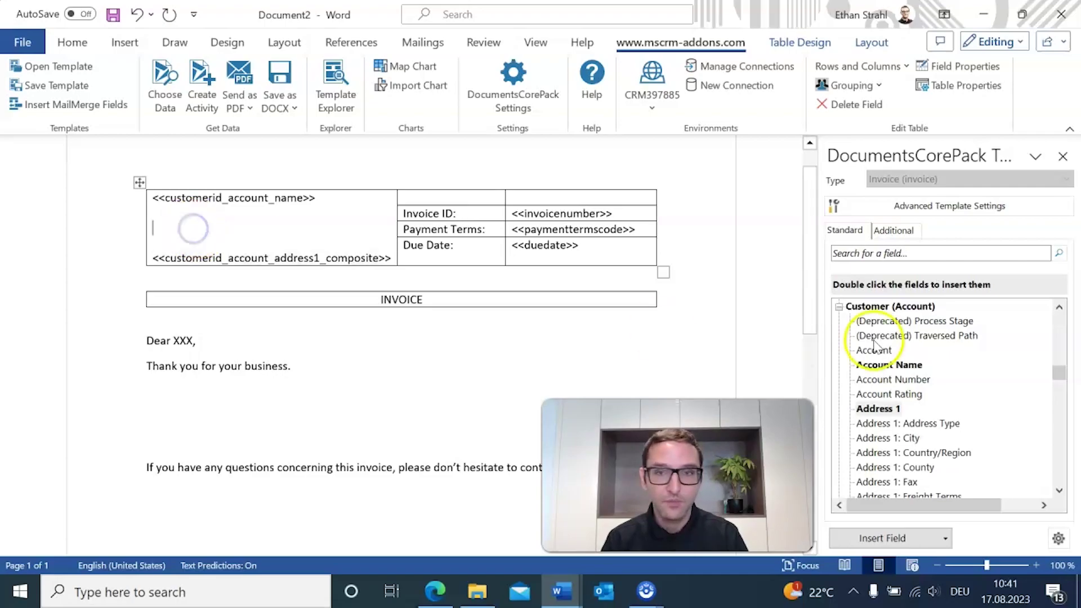
scroll(915, 371, "down", 6)
scroll(915, 371, "down", 15)
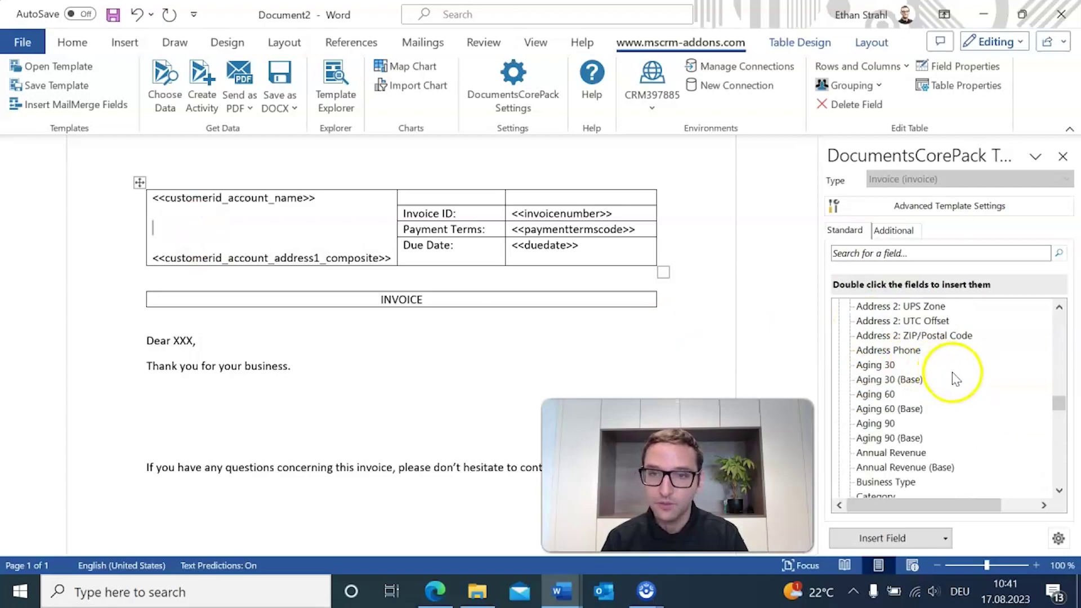
scroll(960, 381, "down", 15)
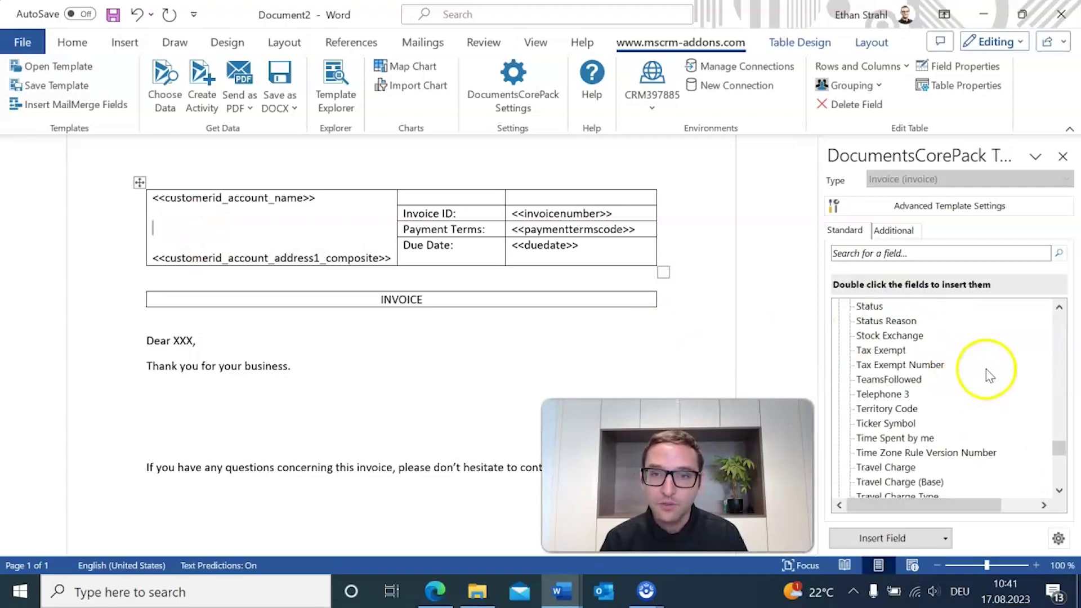
scroll(983, 364, "down", 5)
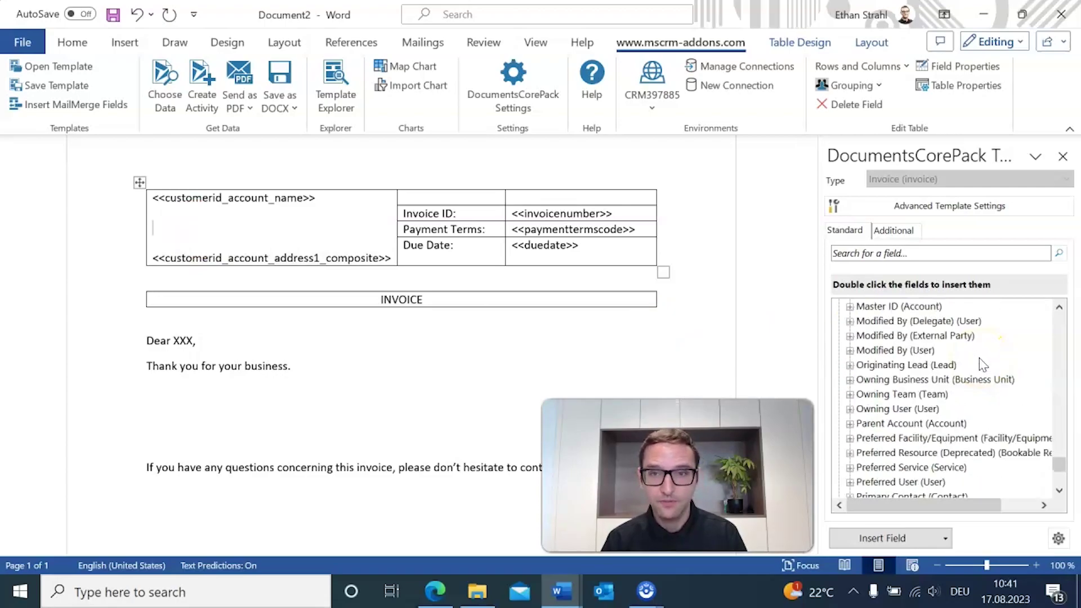
left_click(850, 408)
scroll(991, 385, "down", 3)
scroll(991, 385, "down", 15)
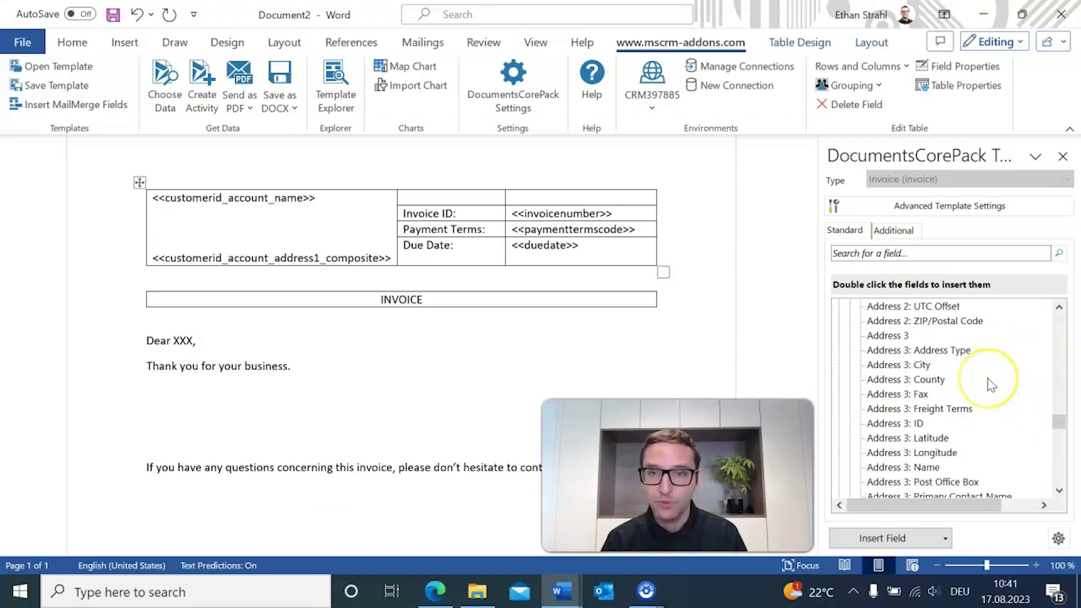
scroll(989, 383, "down", 20)
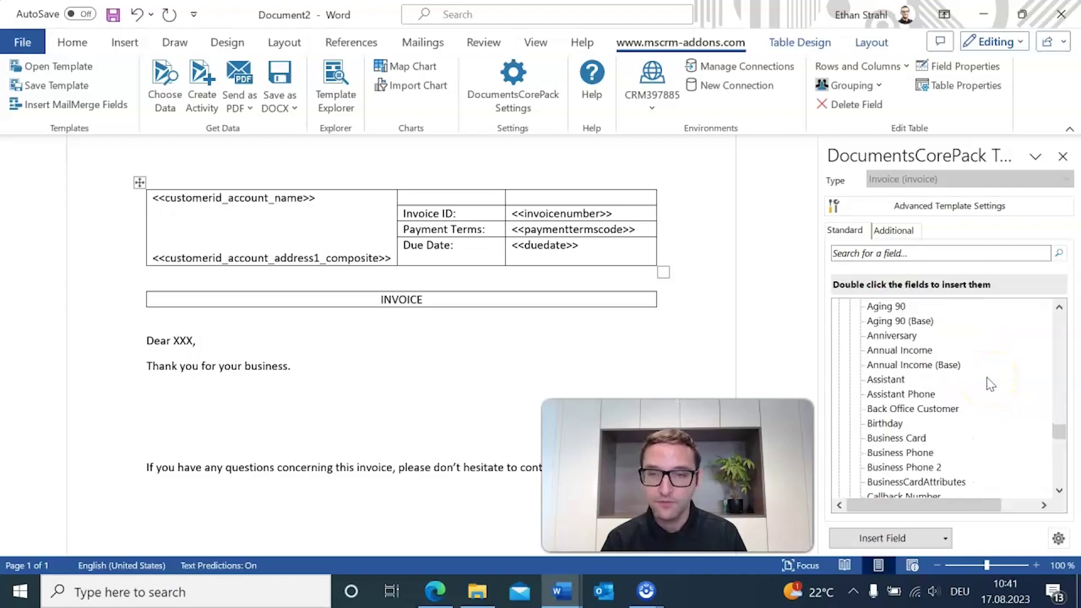
left_click(182, 230)
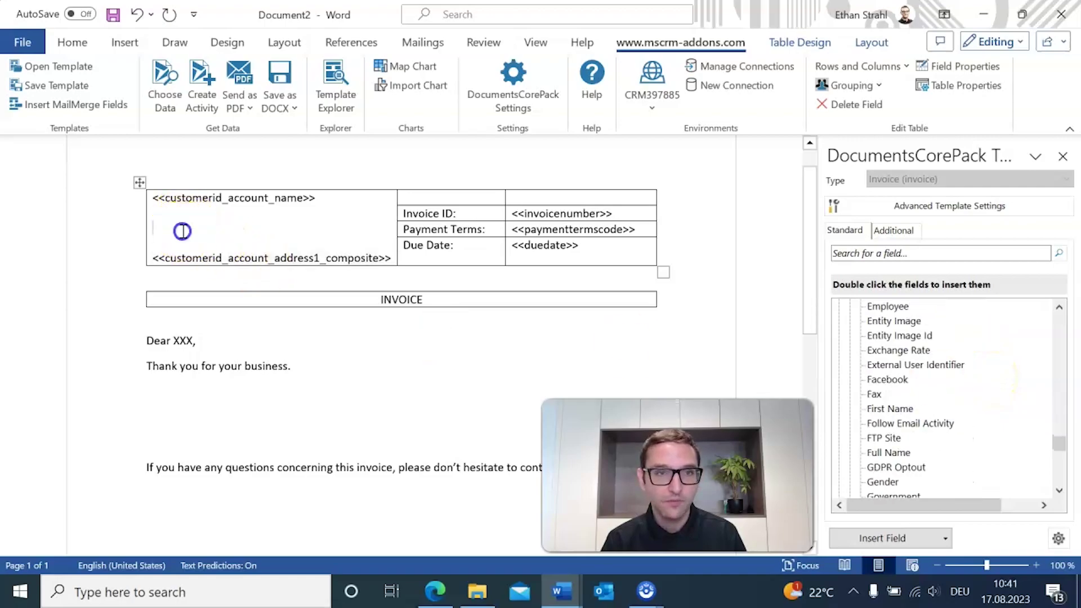
double_click(888, 453)
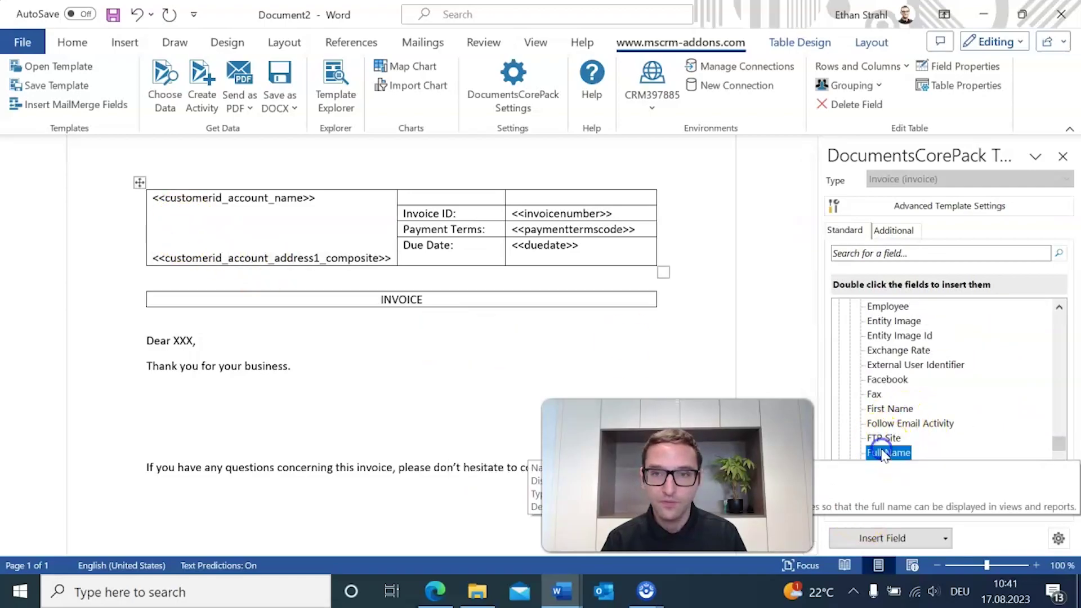
left_click(193, 345)
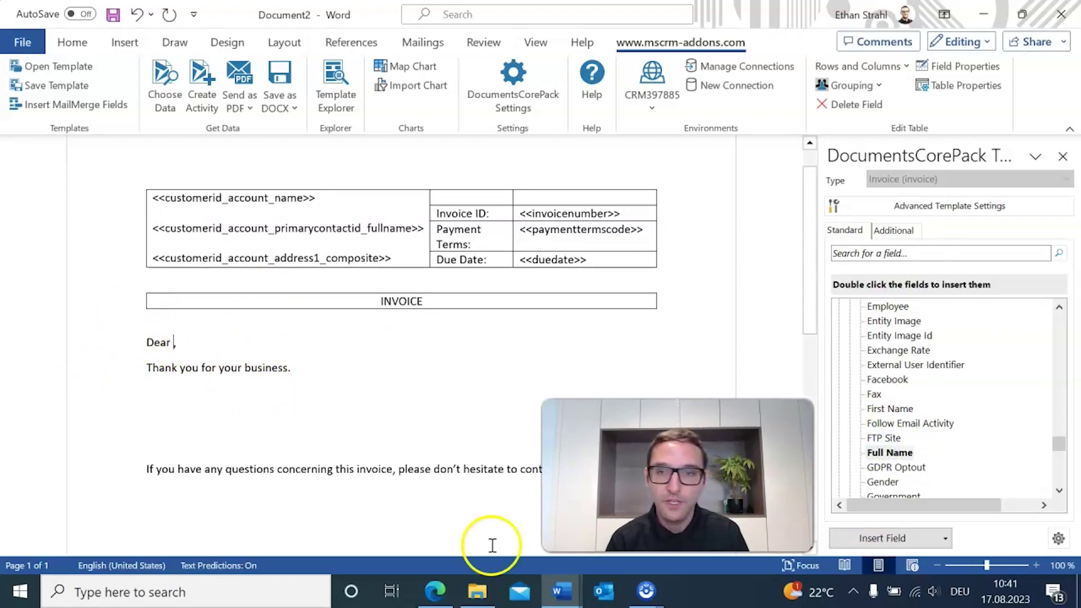
double_click(890, 454)
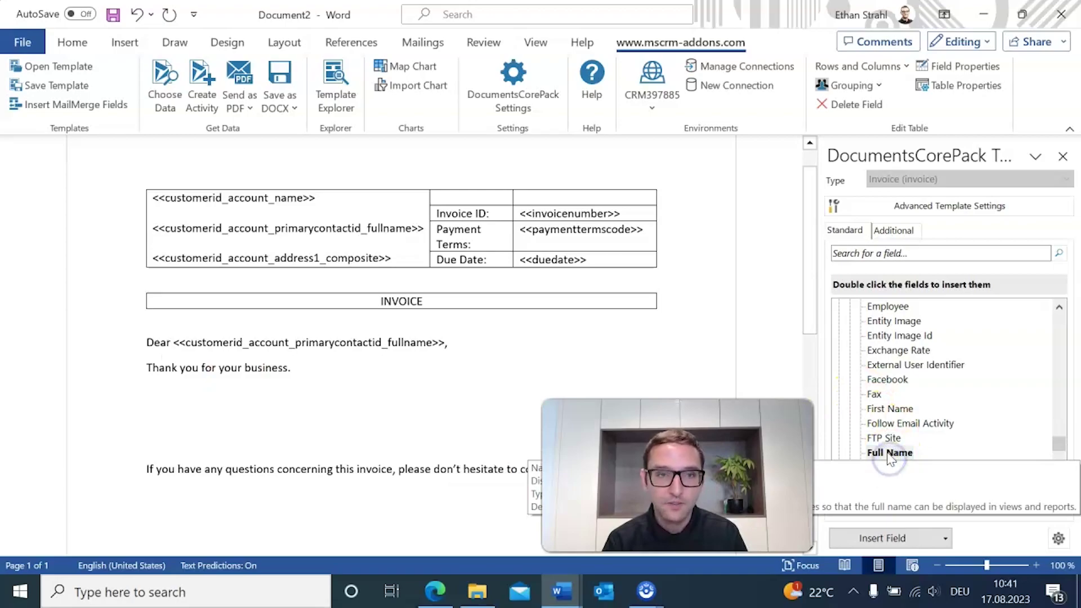
- Insert the Address 1 field from the Customer (Contact) relationship on the empty line directly above the account address field
scroll(918, 388, "up", 15)
scroll(984, 364, "up", 20)
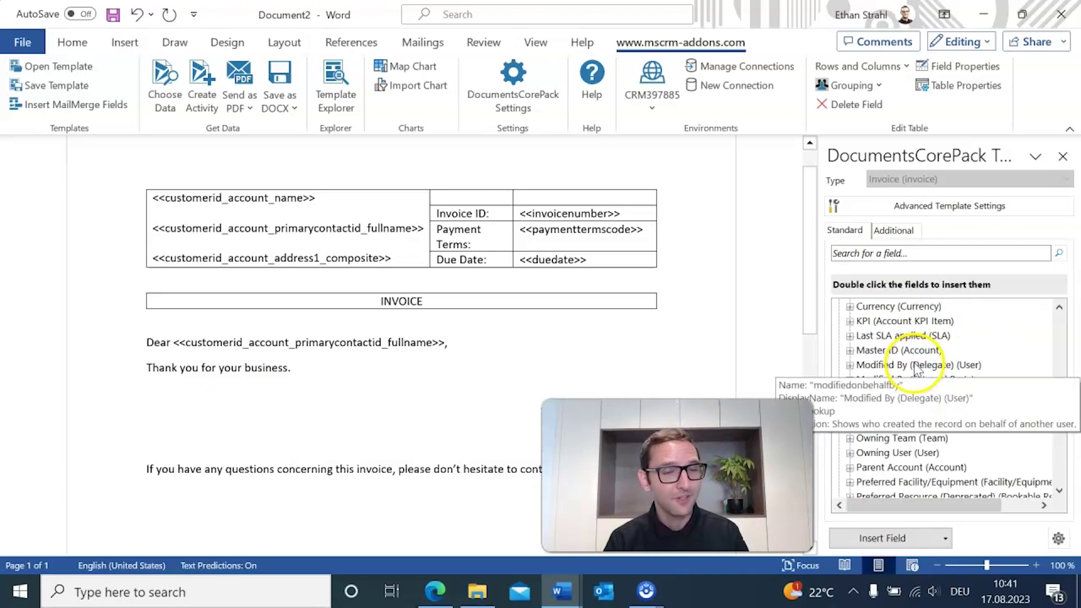
scroll(984, 365, "up", 3)
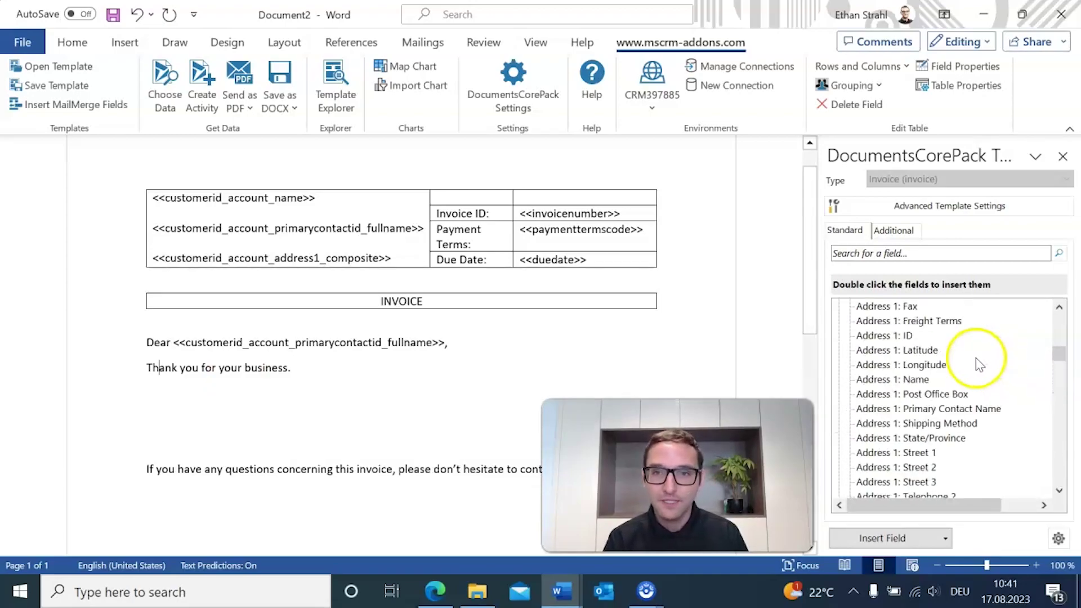
scroll(965, 372, "down", 15)
left_click(839, 439)
scroll(838, 428, "down", 1)
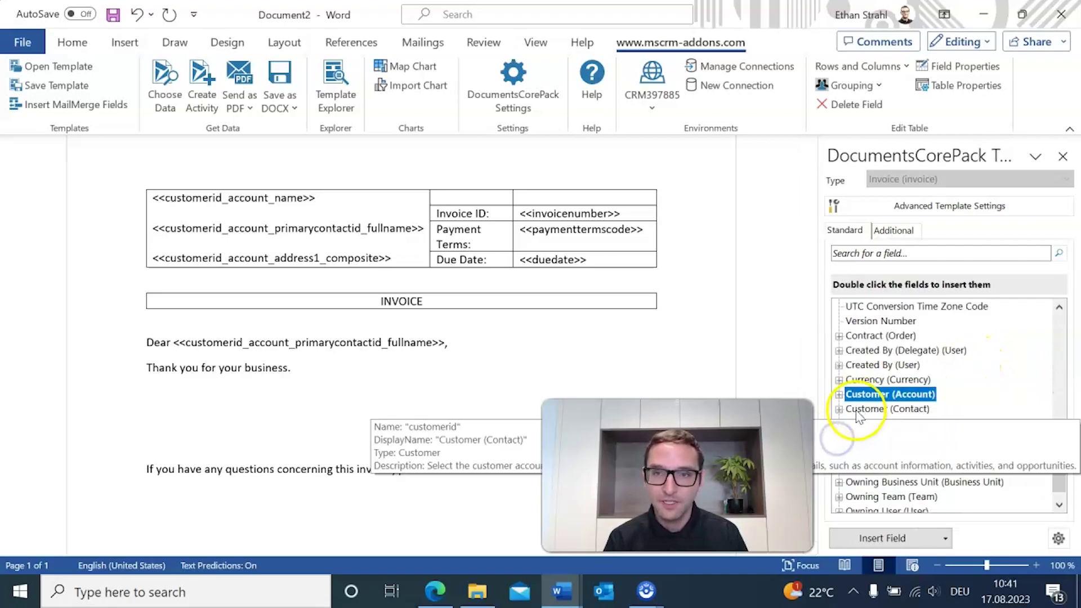
left_click(839, 409)
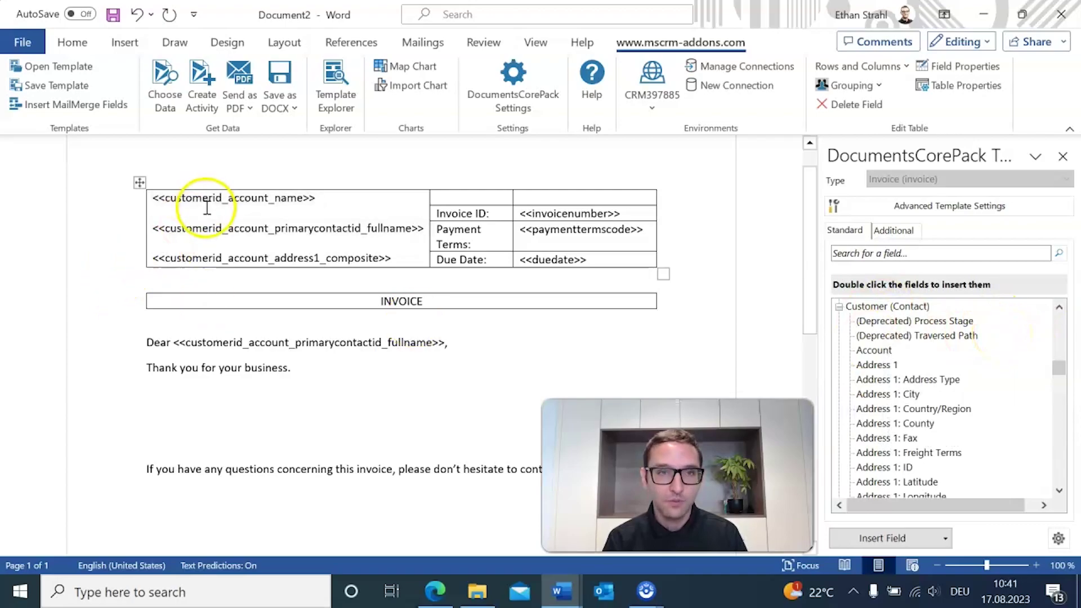
left_click(206, 243)
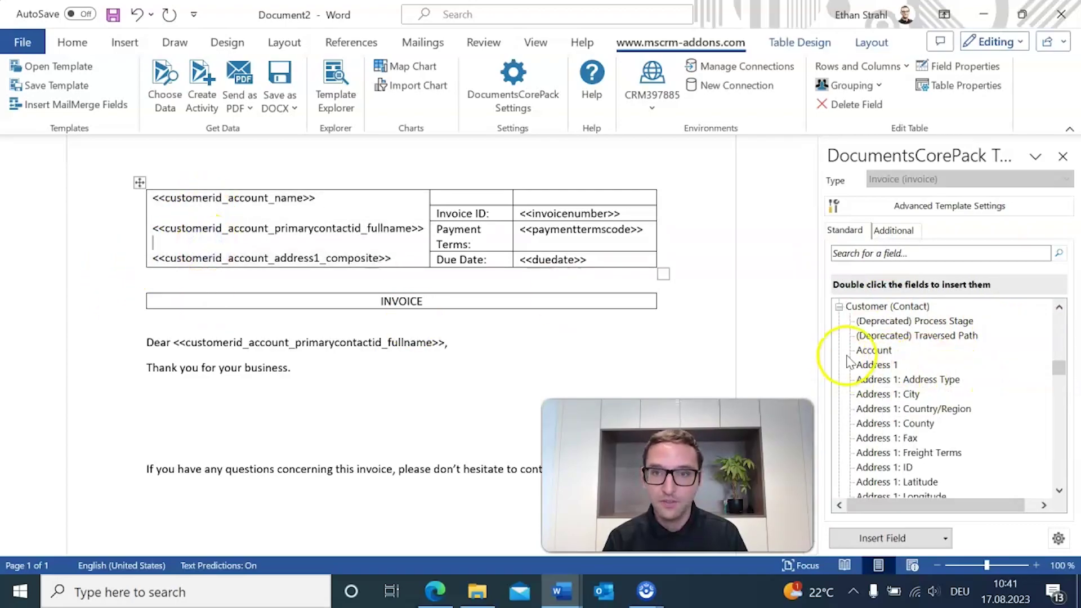
double_click(872, 365)
- Insert the Customer (Contact) Full Name field on the empty line directly below the account name field
left_click(176, 217)
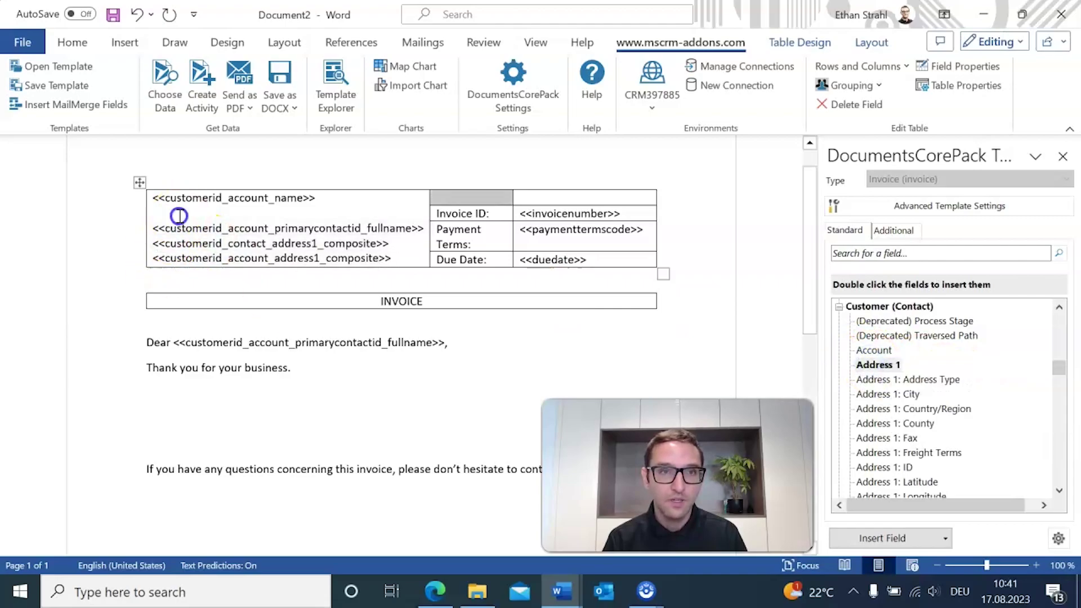
scroll(950, 383, "down", 7)
scroll(951, 383, "down", 15)
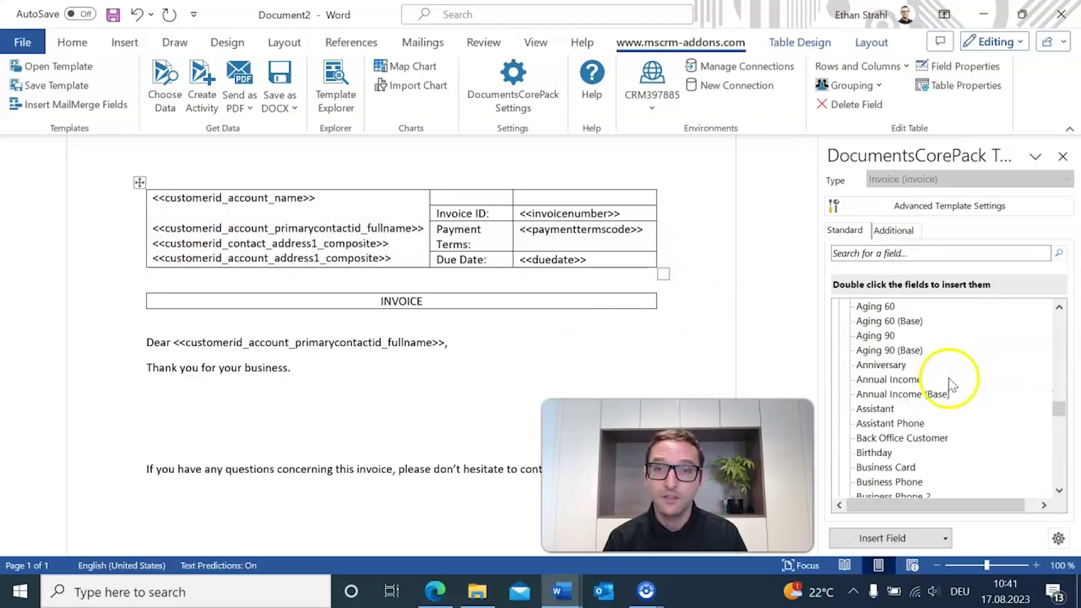
double_click(886, 439)
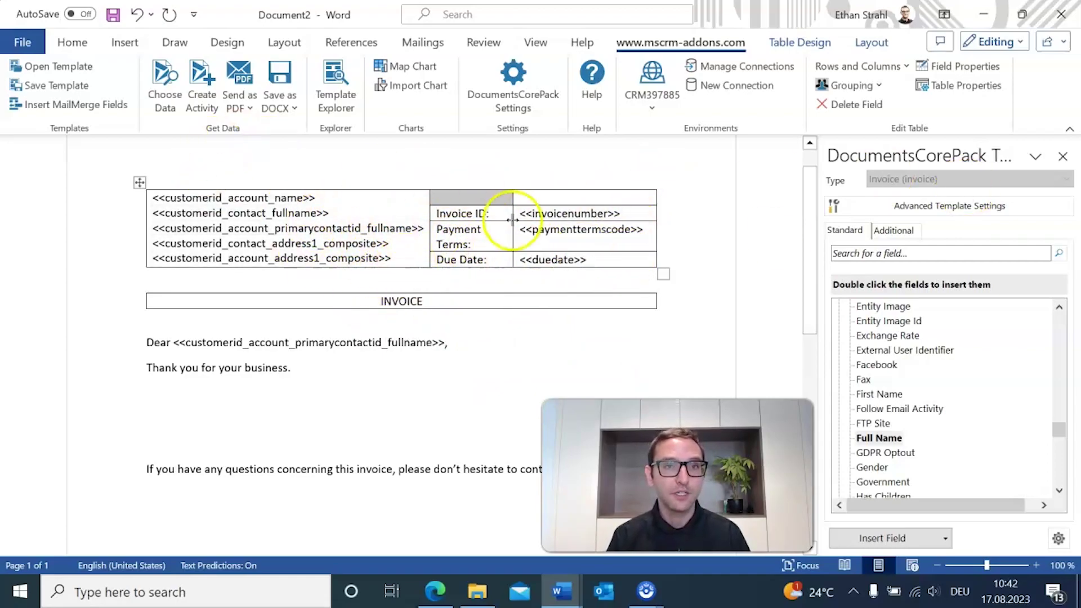
- On a blank line below 'Thank you for your business.', start adding a relationship and choose Invoice -> Invoice Line [invoiceid]
scroll(495, 315, "down", 2)
scroll(442, 308, "up", 1)
left_click(209, 380)
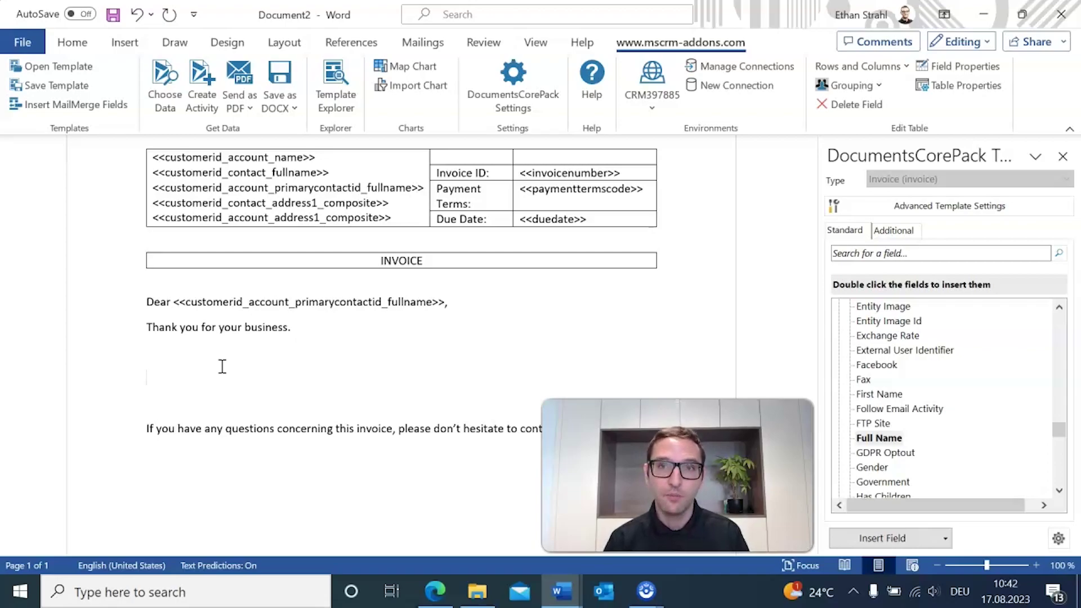
left_click(893, 232)
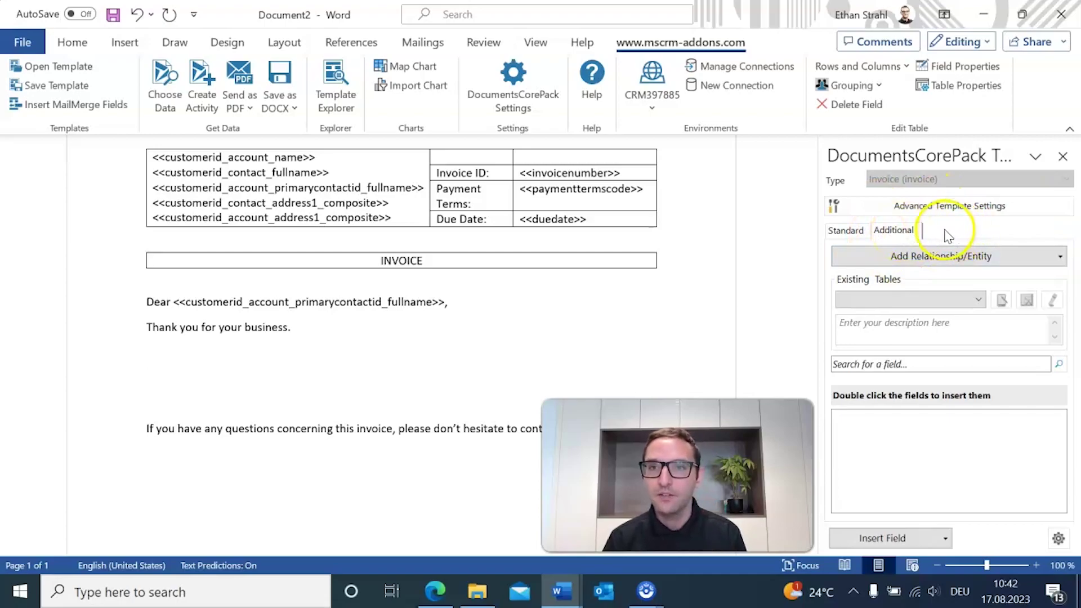
left_click(929, 260)
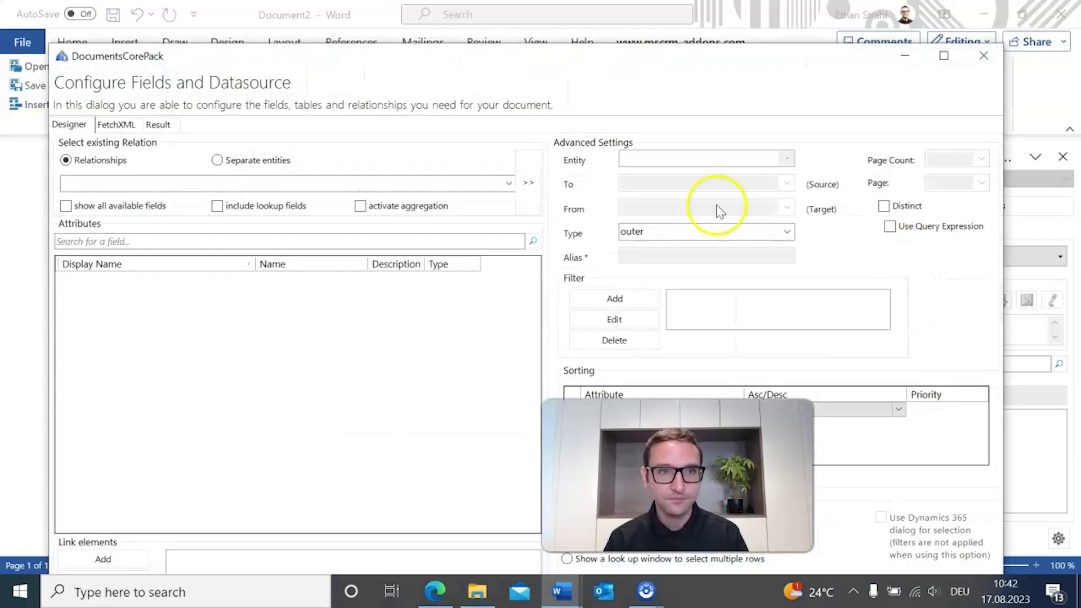
left_click(504, 184)
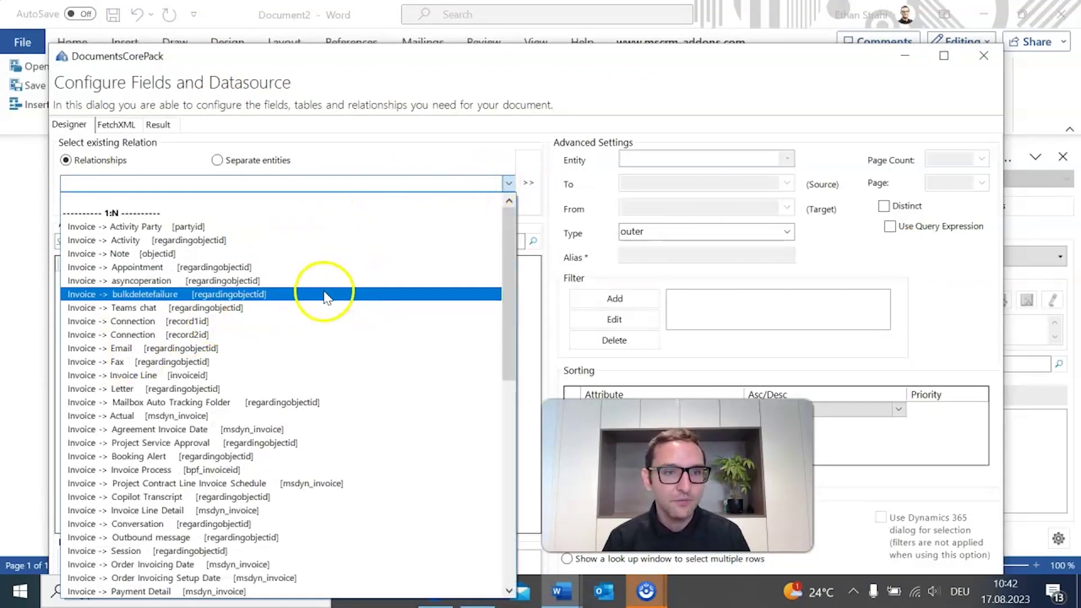
left_click(120, 378)
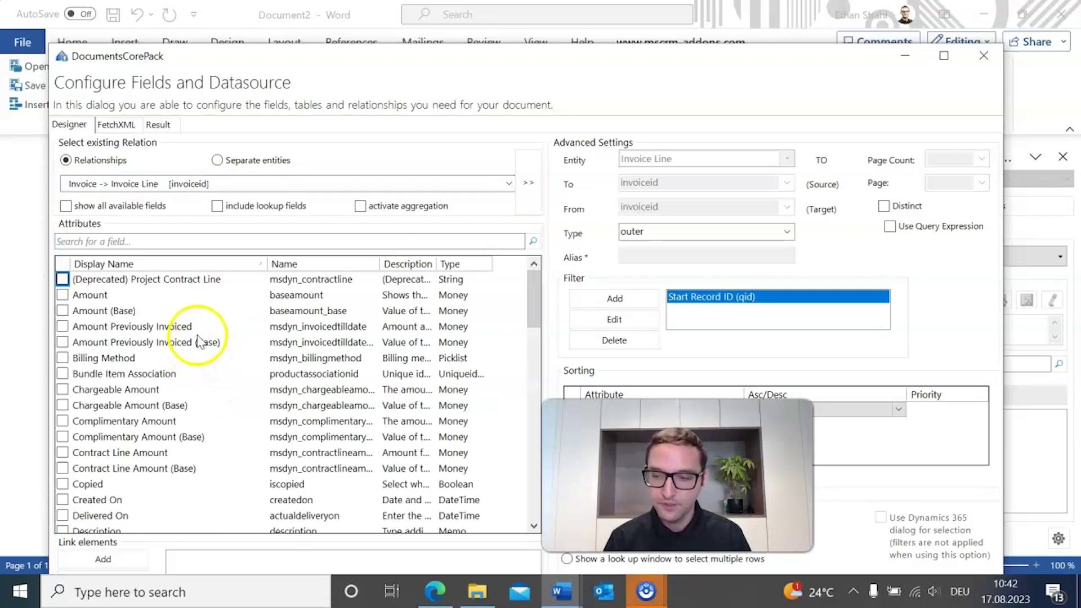
- Select the Amount, Price Per Unit and Quantity attributes for the Invoice Line relationship
left_click(62, 294)
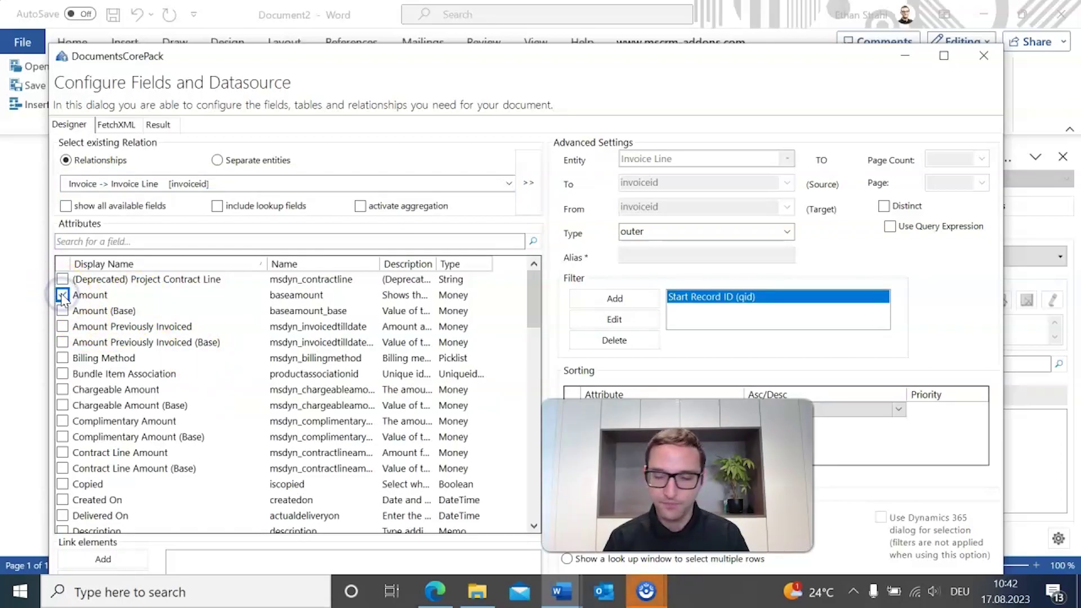
scroll(103, 315, "down", 9)
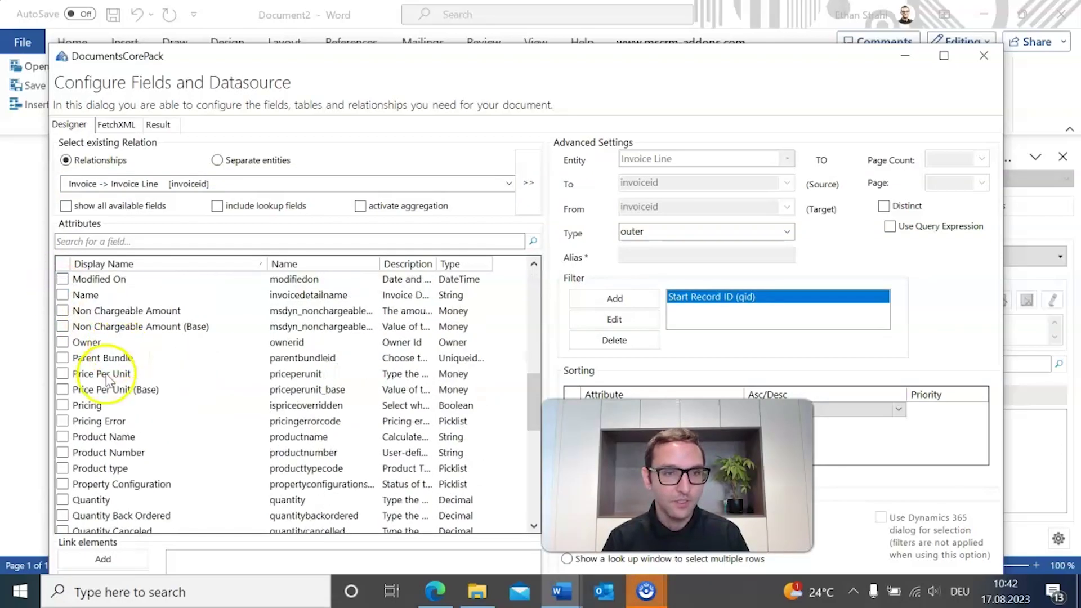
left_click(62, 373)
scroll(65, 388, "down", 2)
left_click(62, 404)
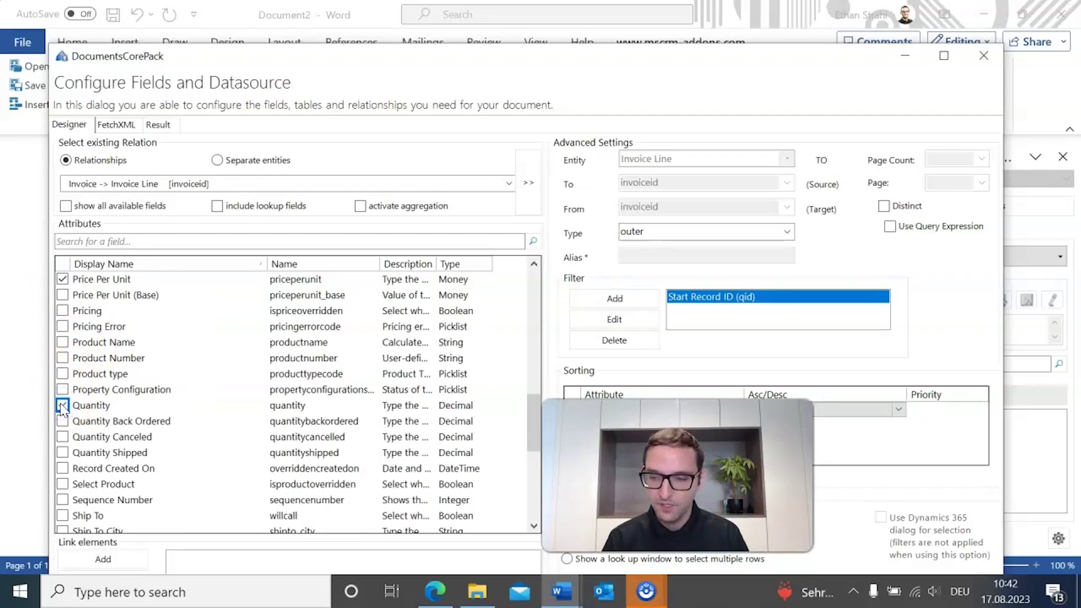
scroll(141, 389, "down", 1)
- Add the link element Product [productid] -> Invoice Line [productid] with its Name attribute, and confirm the Invoice Line relationship
left_click_drag(543, 56, 602, 31)
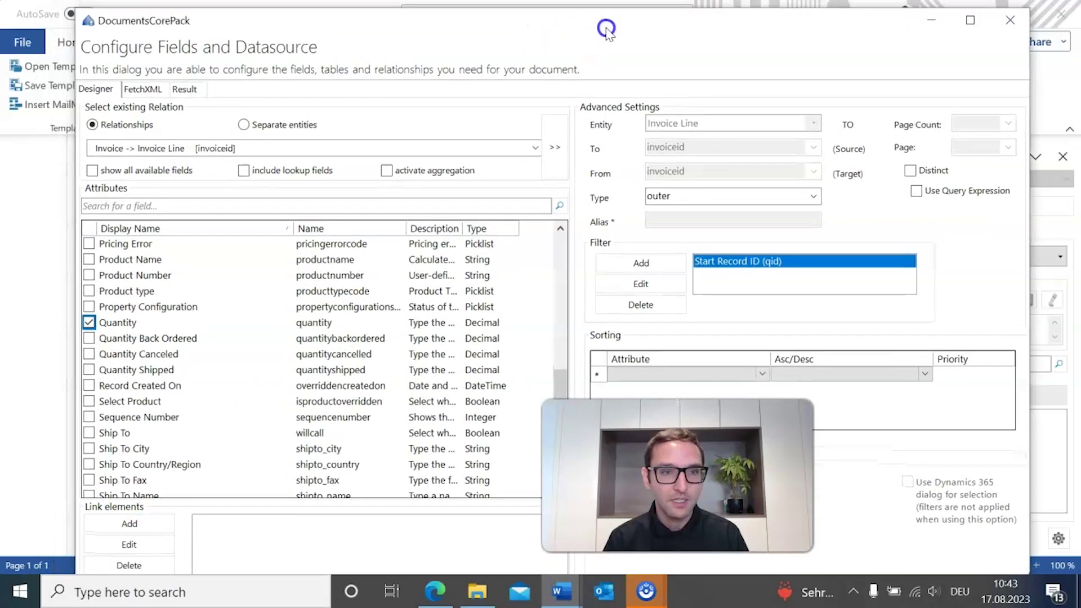
left_click(155, 529)
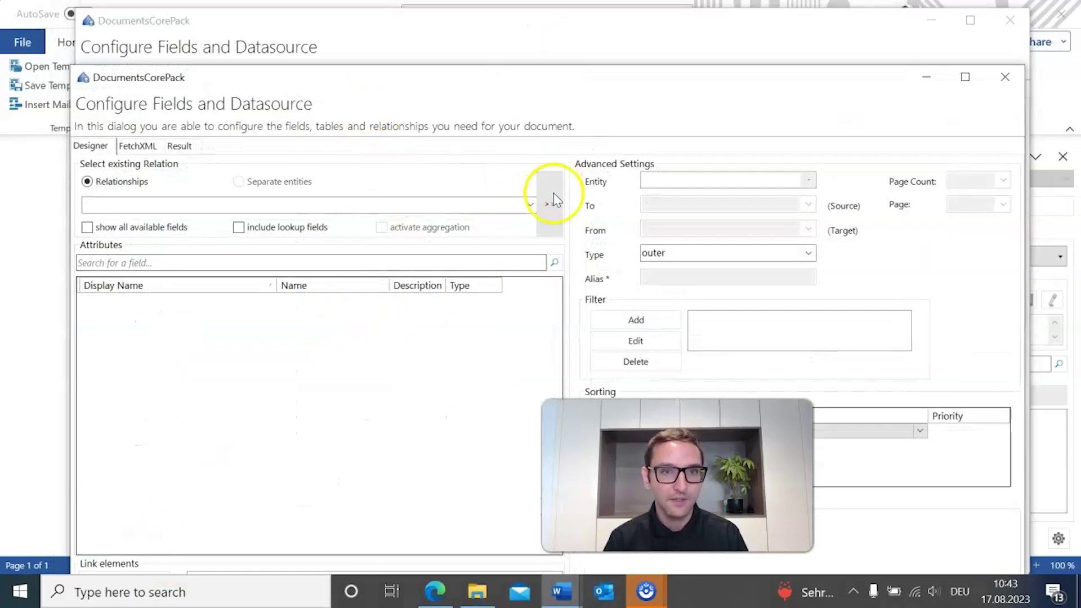
left_click(530, 205)
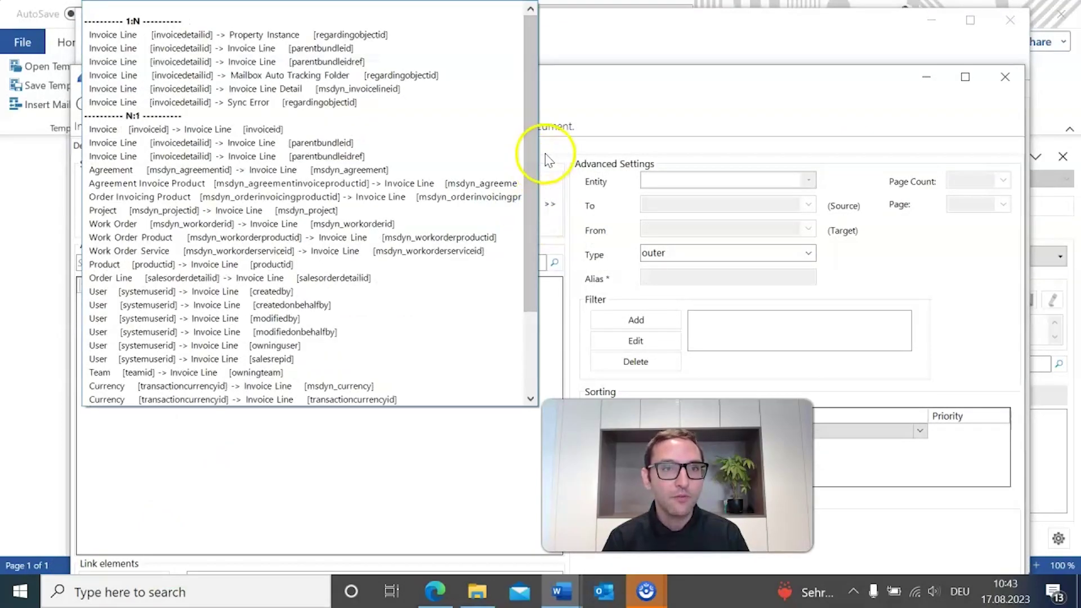
mouse_move(525, 151)
left_mouse_down()
mouse_move(527, 190)
mouse_move(535, 150)
left_mouse_up()
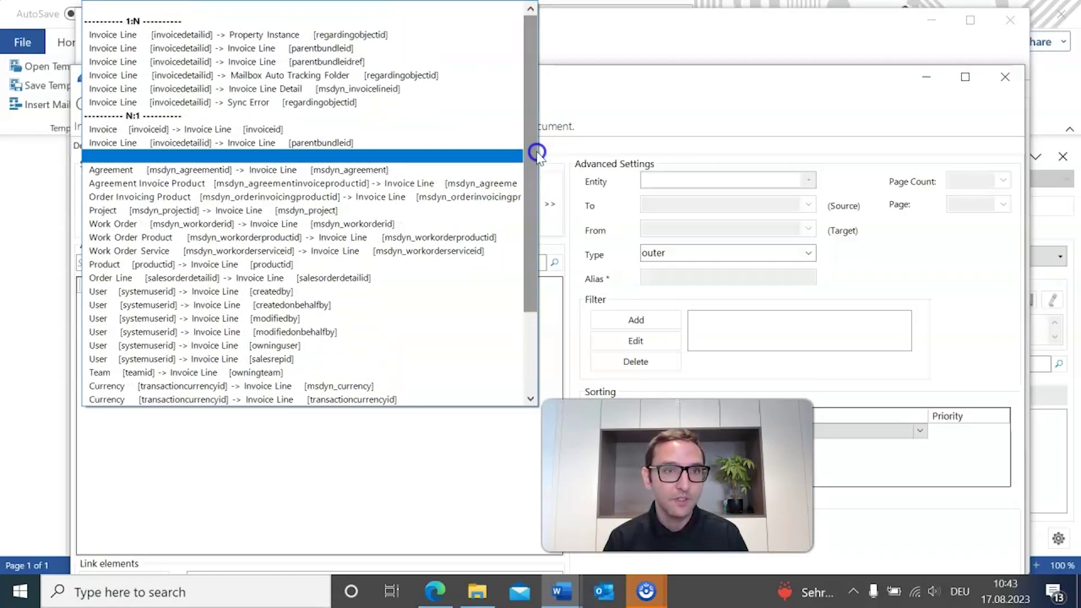
left_click(119, 269)
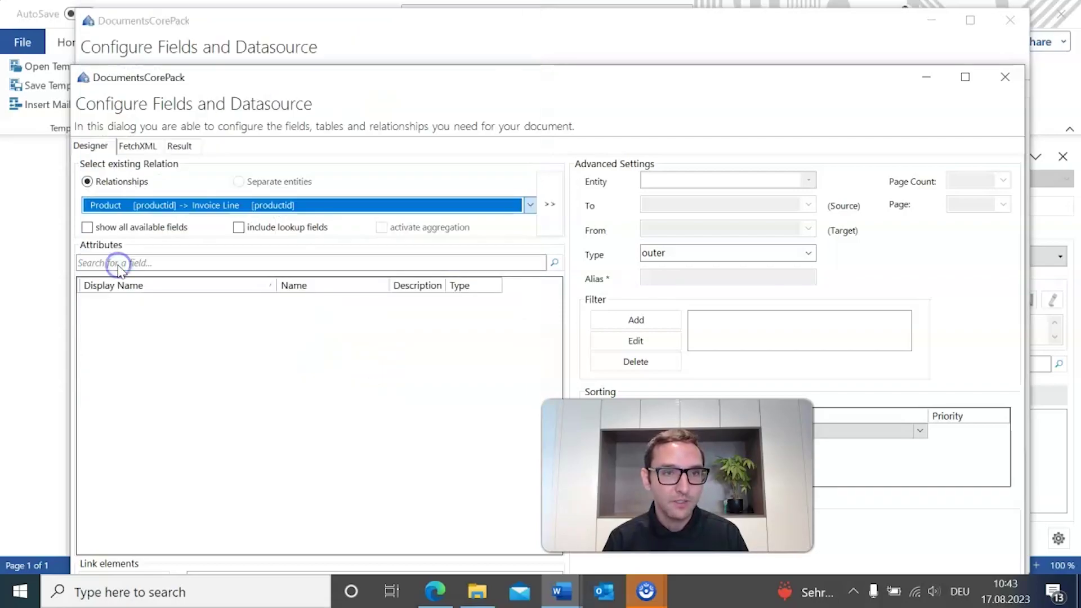
scroll(223, 342, "down", 3)
scroll(220, 341, "down", 1)
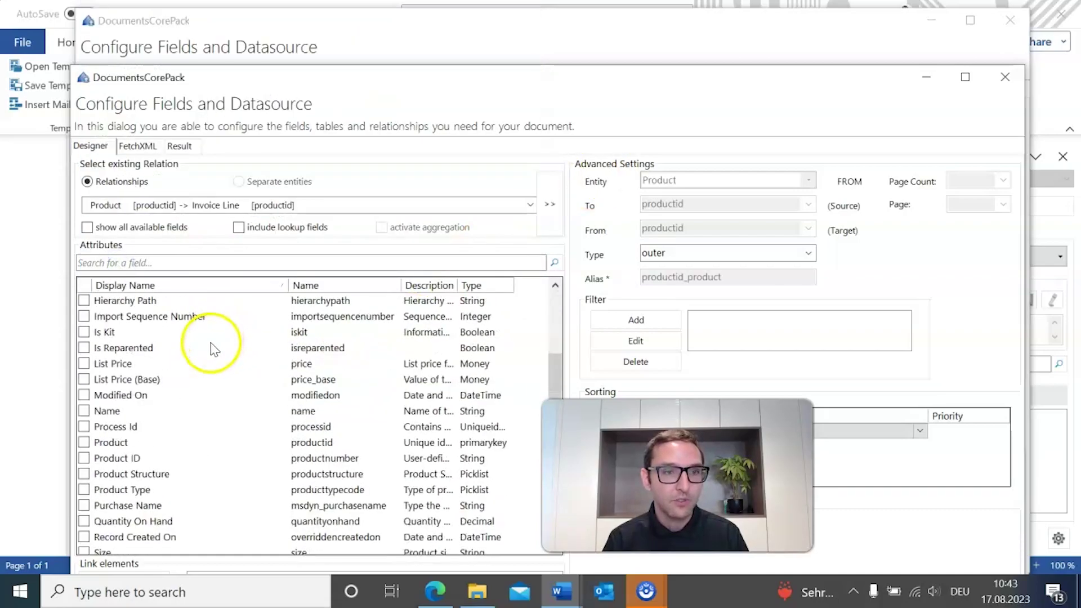
left_click(83, 411)
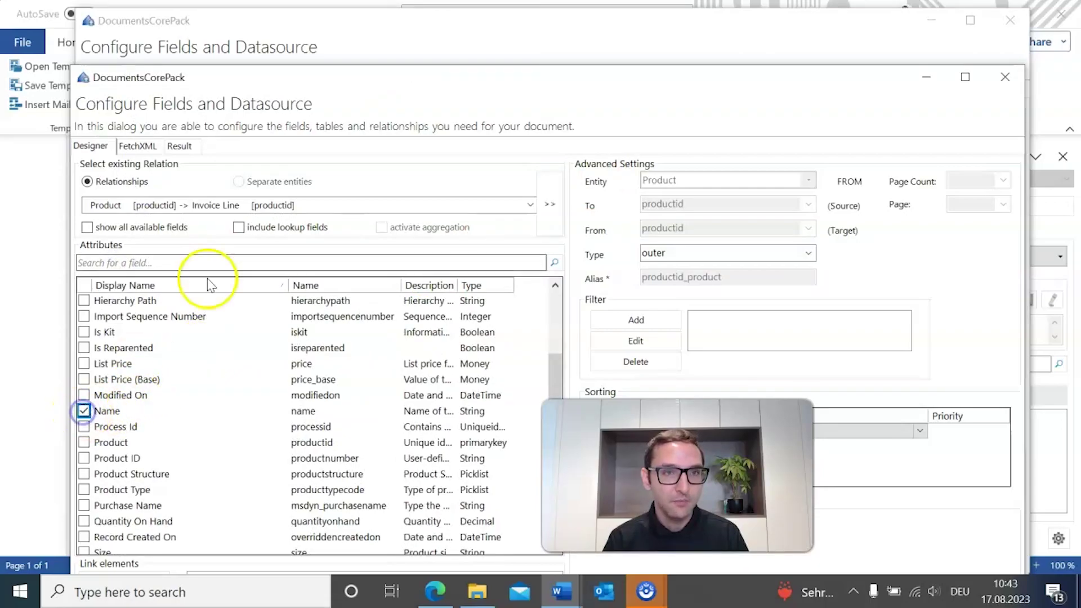
left_click_drag(328, 67, 348, 26)
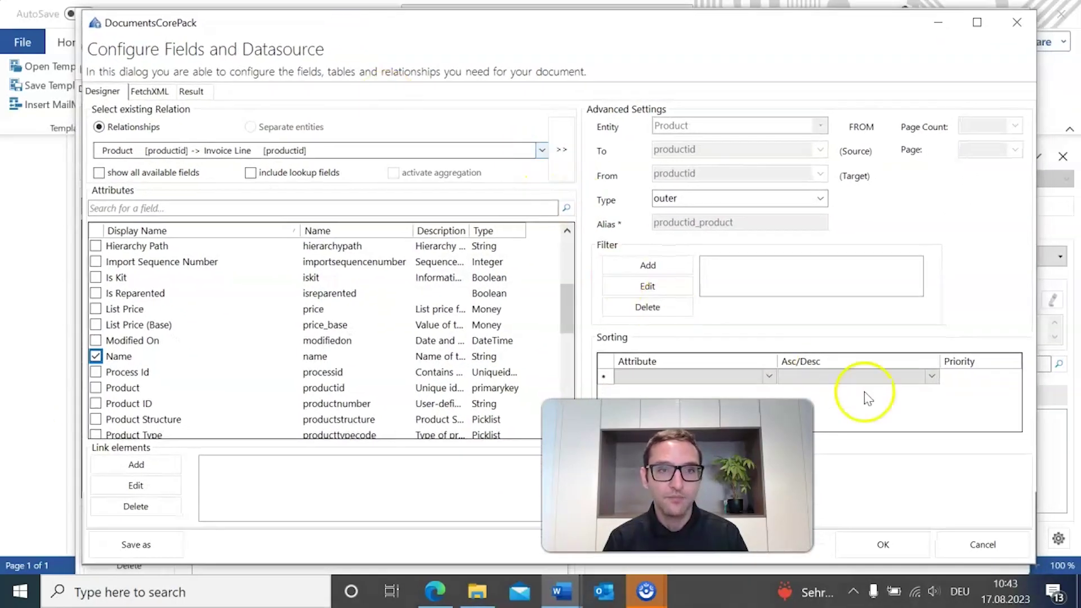
left_click(889, 541)
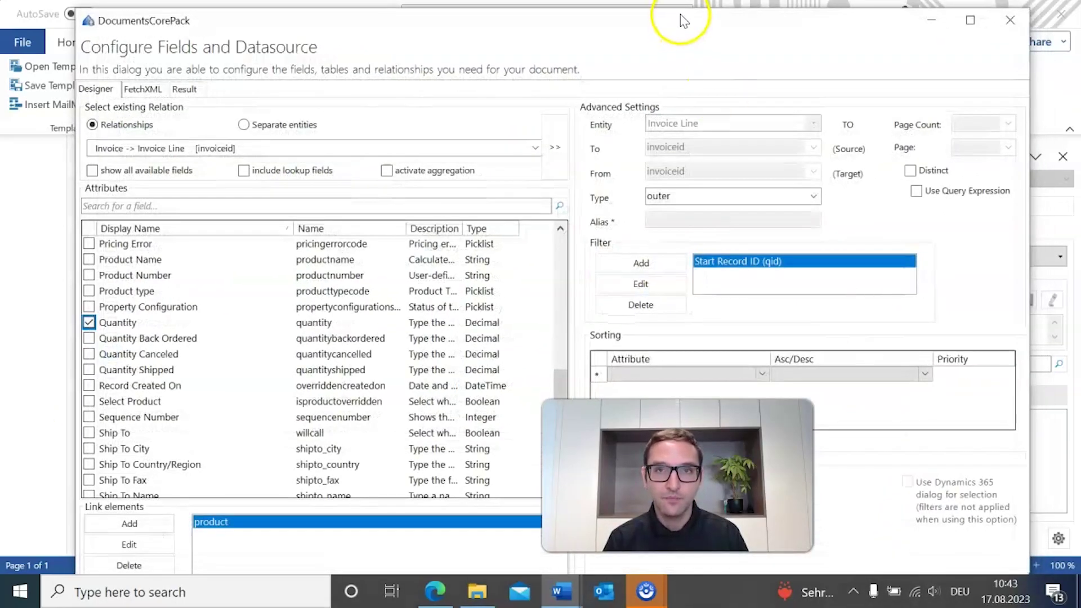
mouse_move(681, 11)
left_mouse_down()
mouse_move(670, 76)
mouse_move(678, 20)
left_mouse_up()
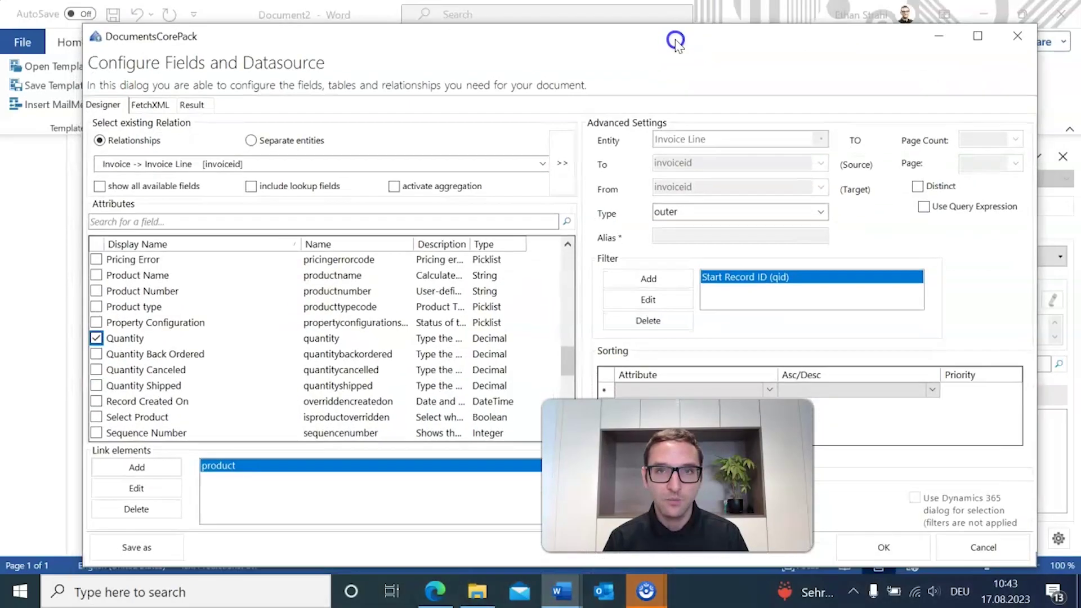
left_click(889, 528)
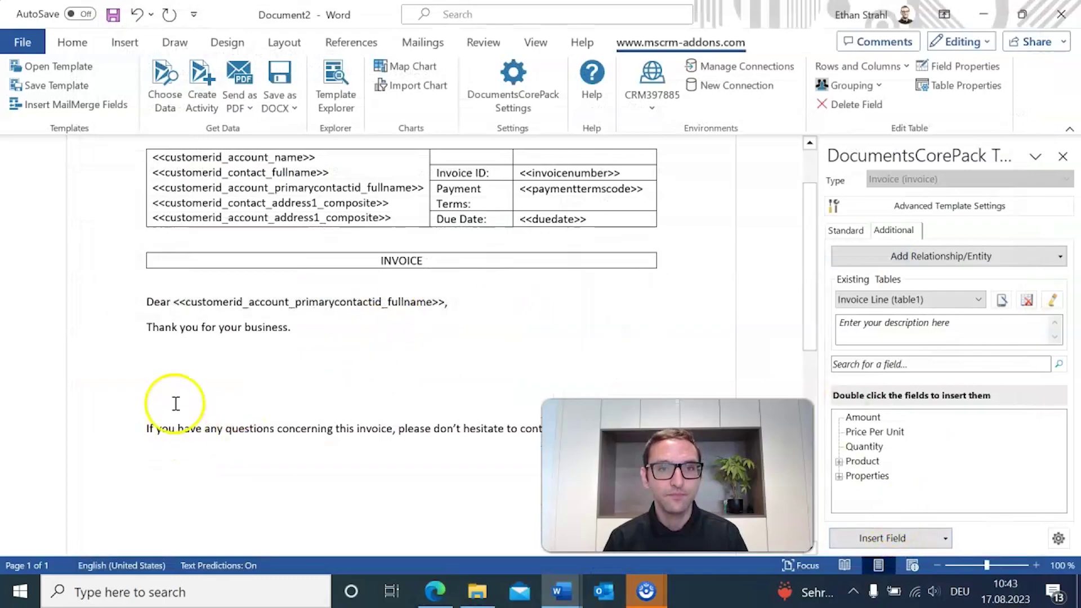
- Insert the Product Name field above the closing sentence as a new four-column table with split header and footer, one row per related record
left_click(175, 383)
scroll(298, 332, "down", 1)
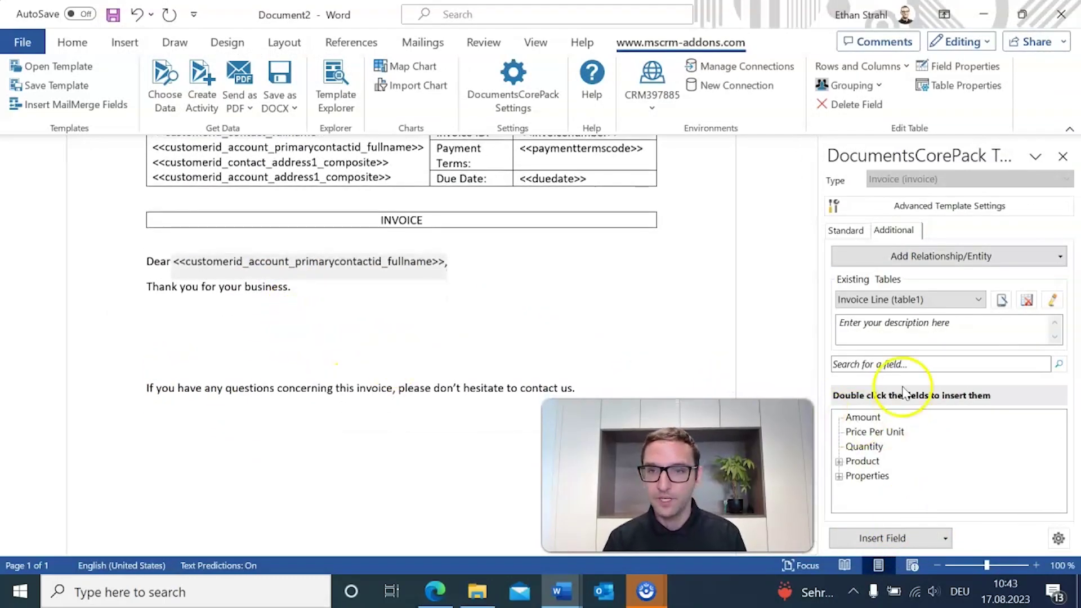
left_click(839, 461)
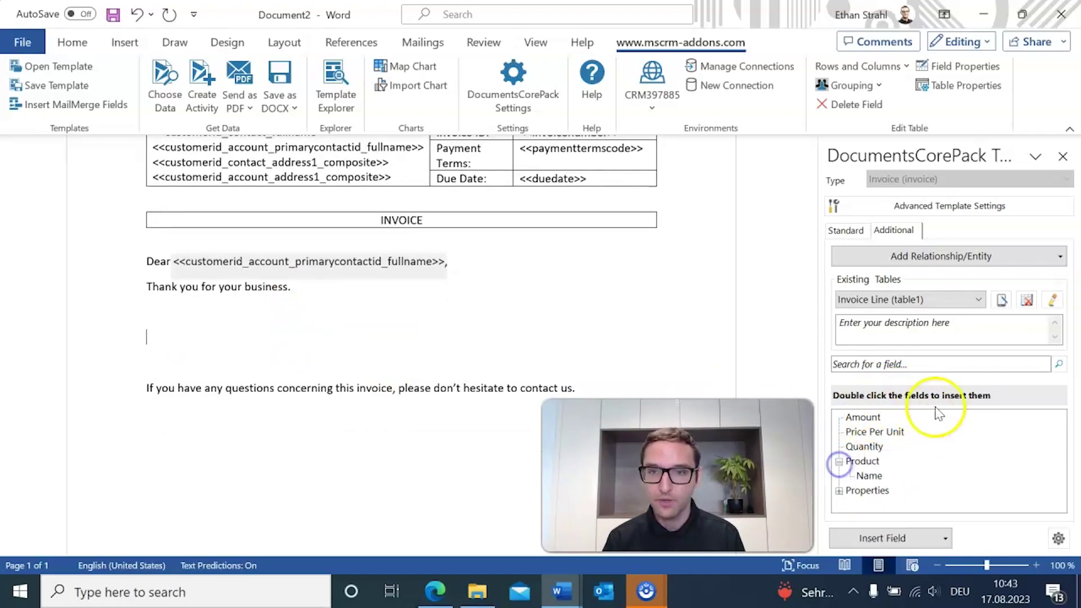
double_click(871, 476)
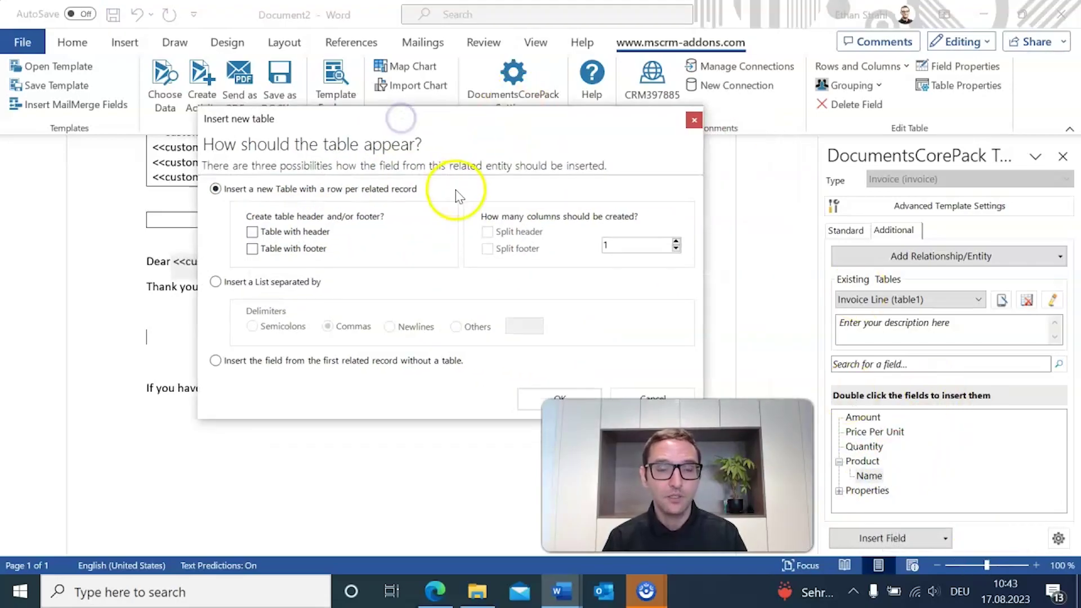
left_click(269, 234)
left_click(487, 231)
left_click(488, 248)
left_click(677, 241)
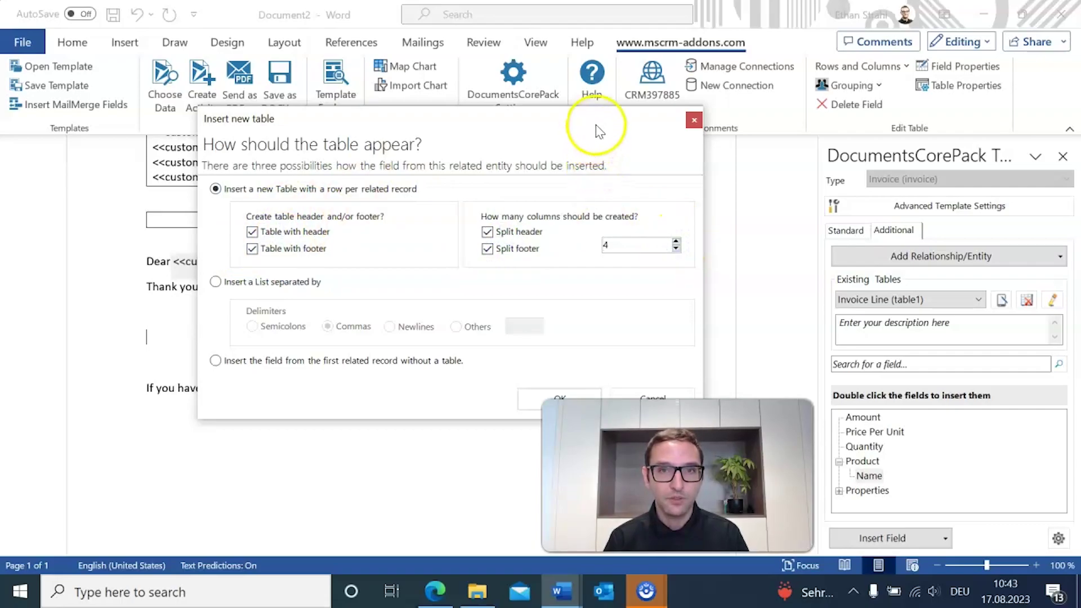
left_click_drag(595, 124, 606, 92)
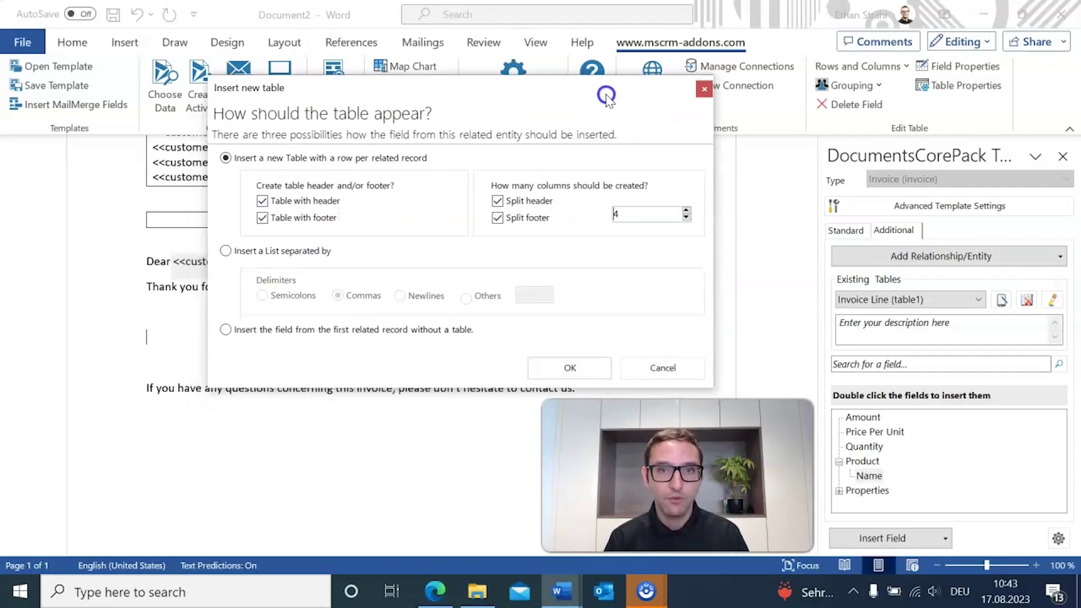
left_click(568, 366)
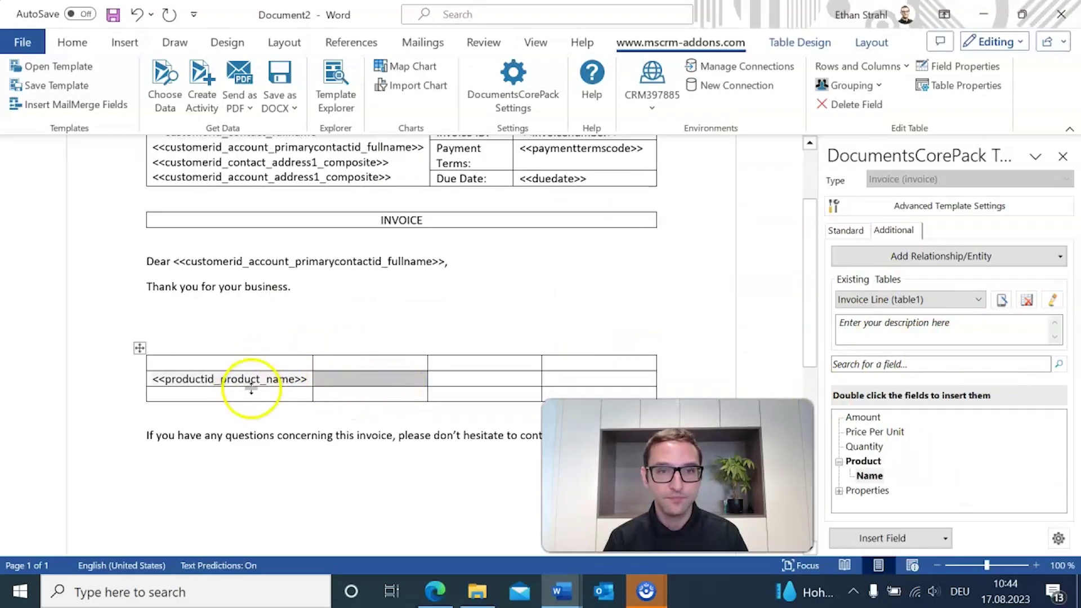
- Insert the Price Per Unit, Quantity and Amount fields into the remaining cells of the table's middle row
left_click(256, 380)
left_click(341, 379)
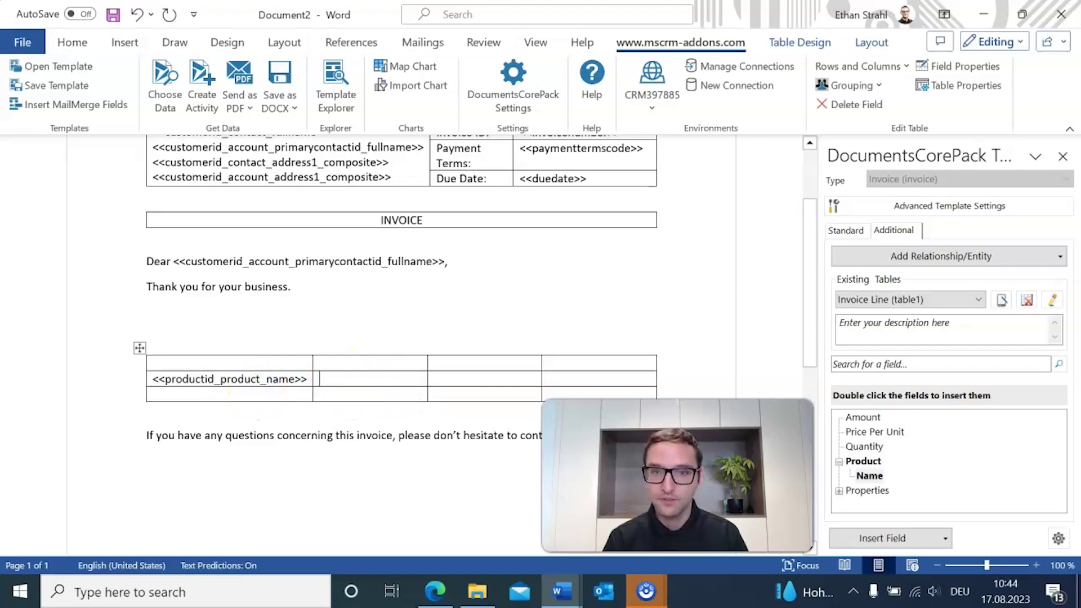
double_click(873, 433)
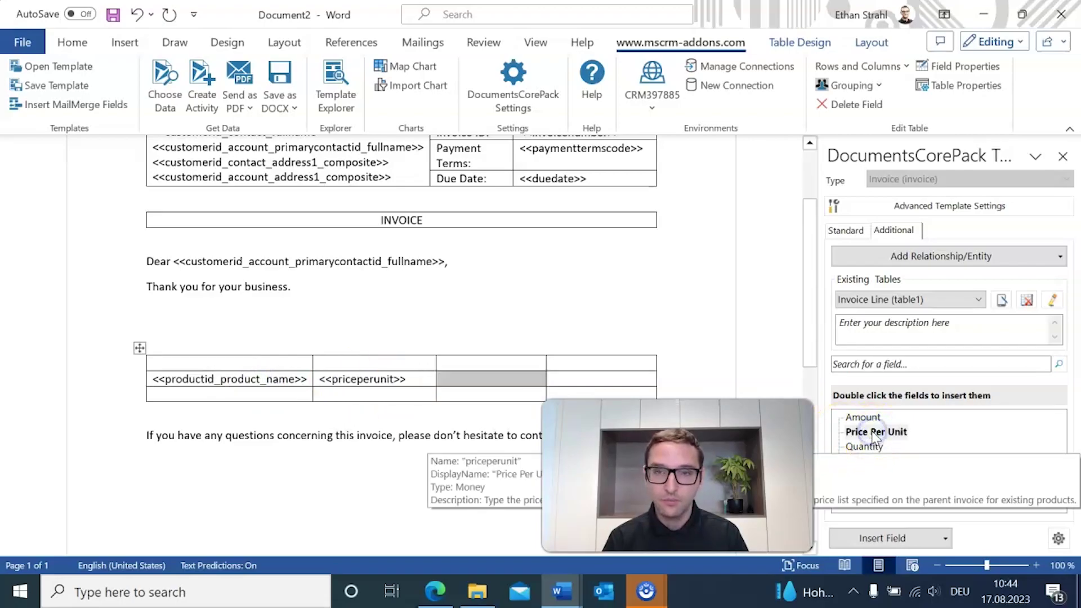
double_click(877, 447)
double_click(862, 417)
- Label the table's header cells Name, PPU, QTY and Amount
scroll(277, 253, "down", 1)
left_click(217, 324)
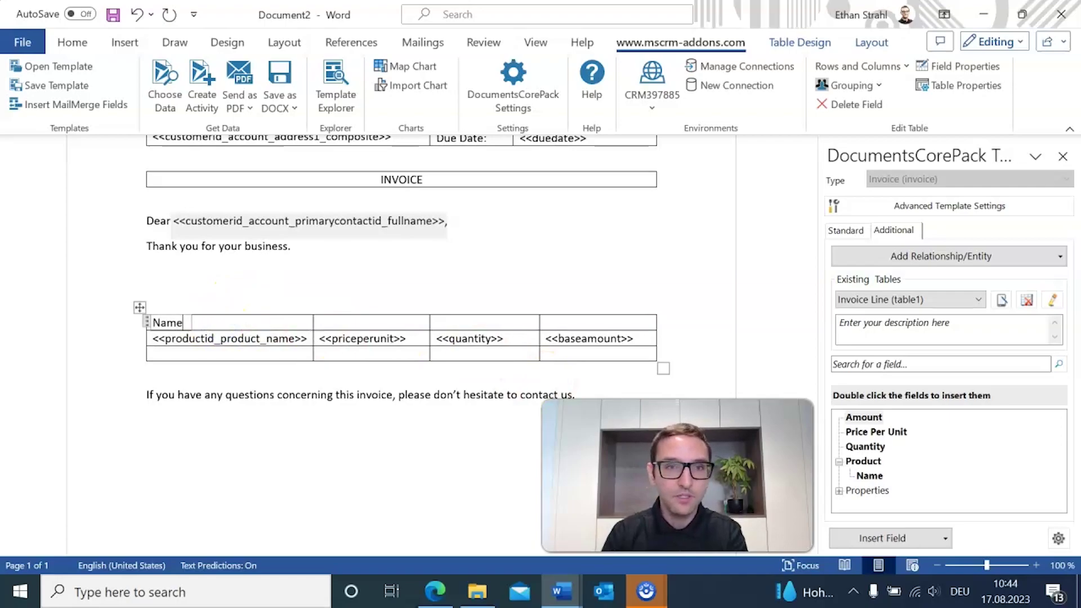
left_click(354, 325)
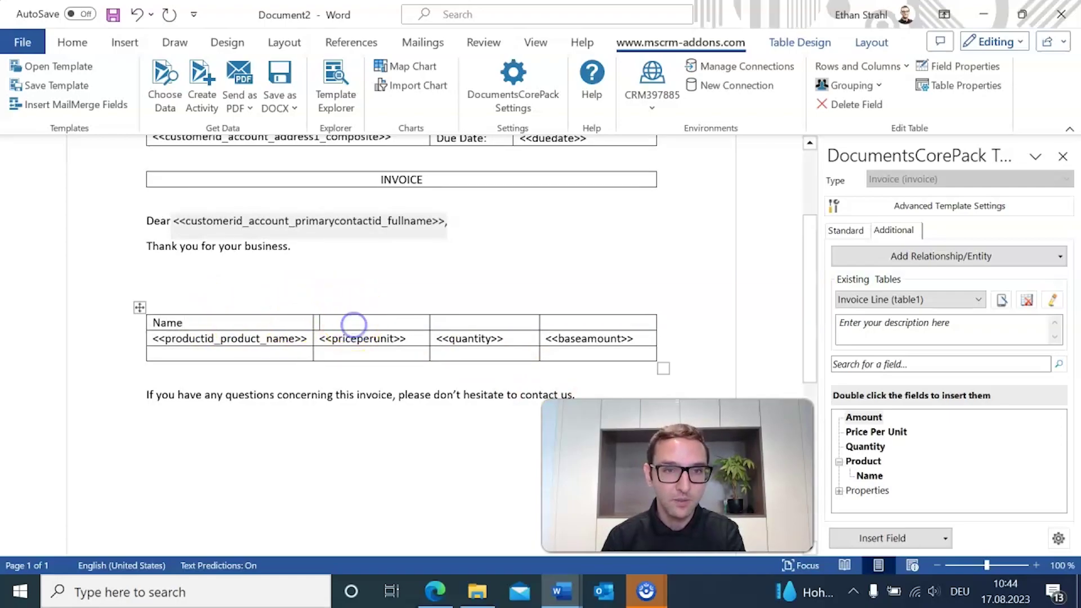
type("PPU")
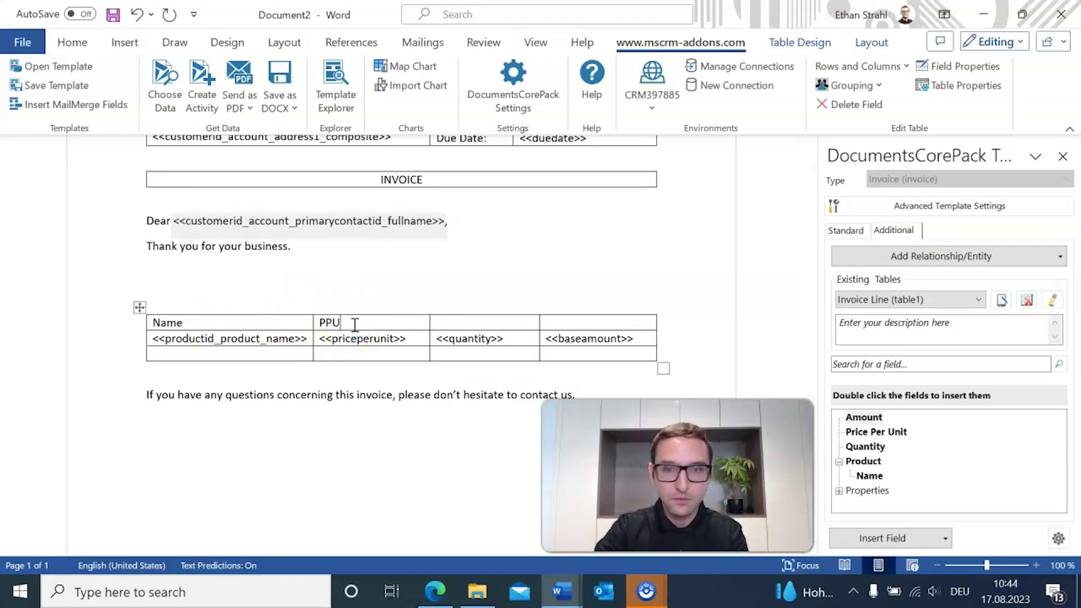
key("Tab")
type("QTY ")
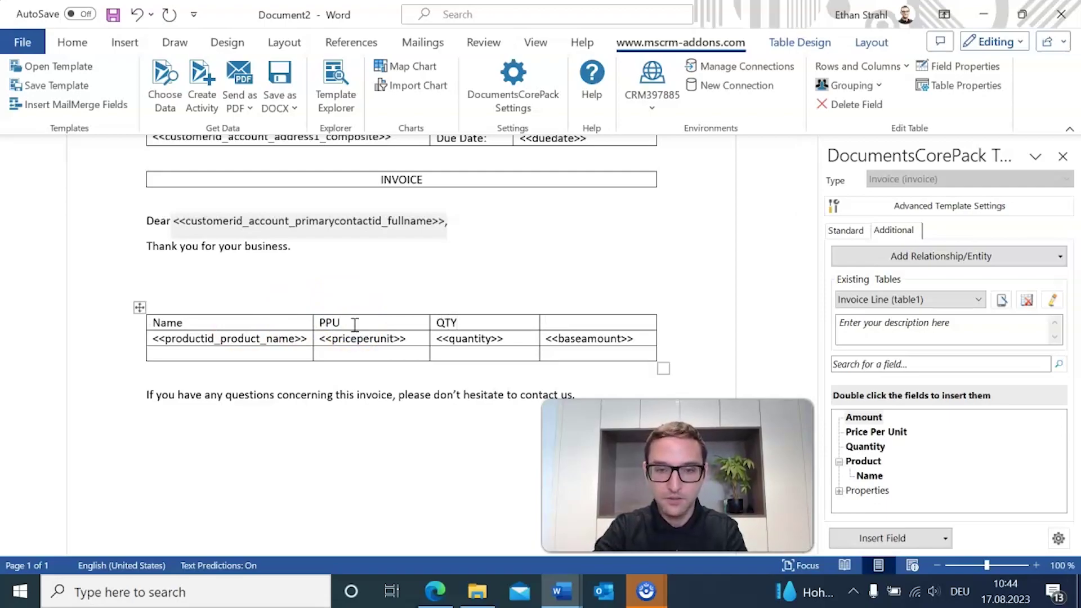
type("Amount")
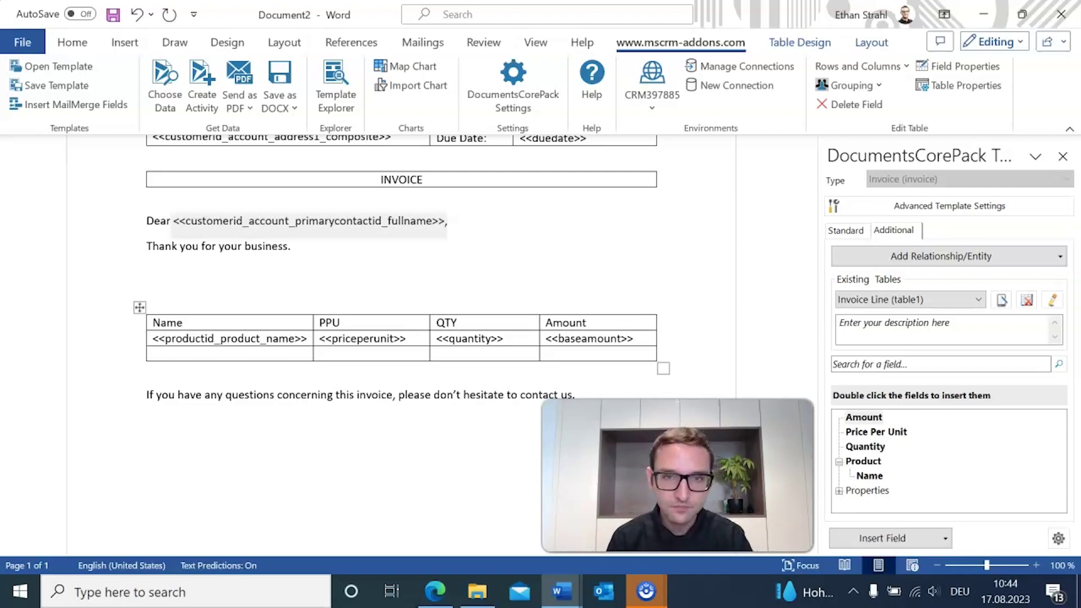
- Remove the empty line directly above the invoice line table
left_click(588, 355)
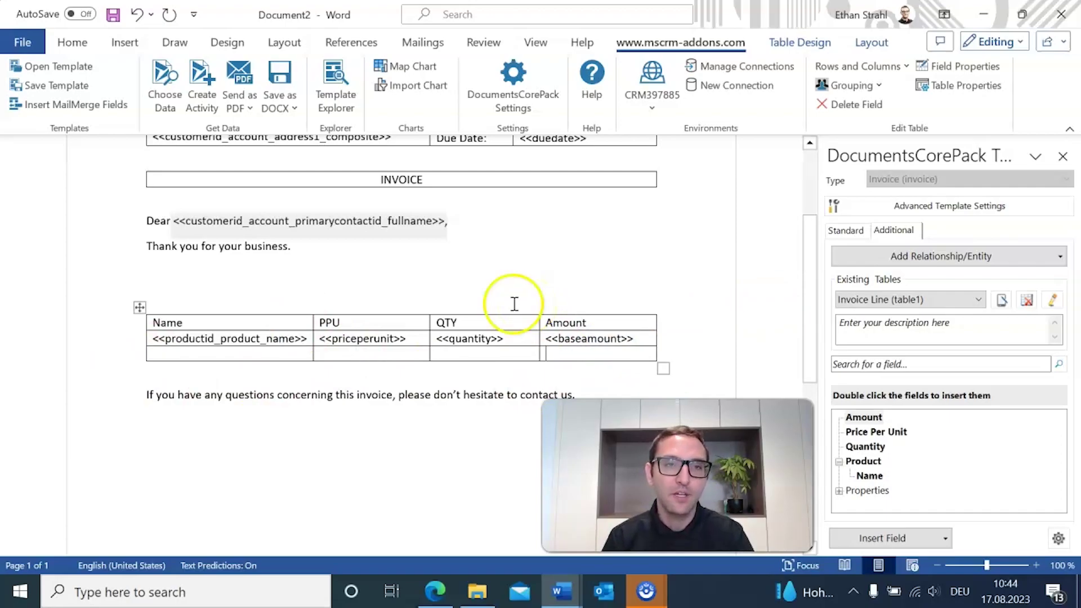
left_click(180, 302)
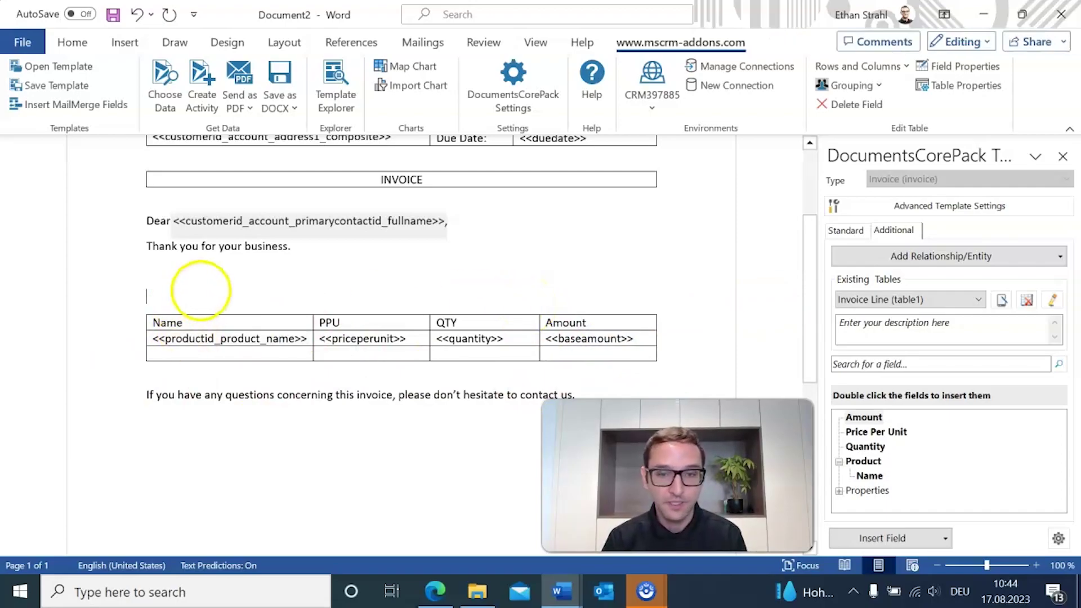
key("BackSpace")
- Insert the invoice's Total Detail Amount field into the Amount column of the line table's footer row
left_click(557, 329)
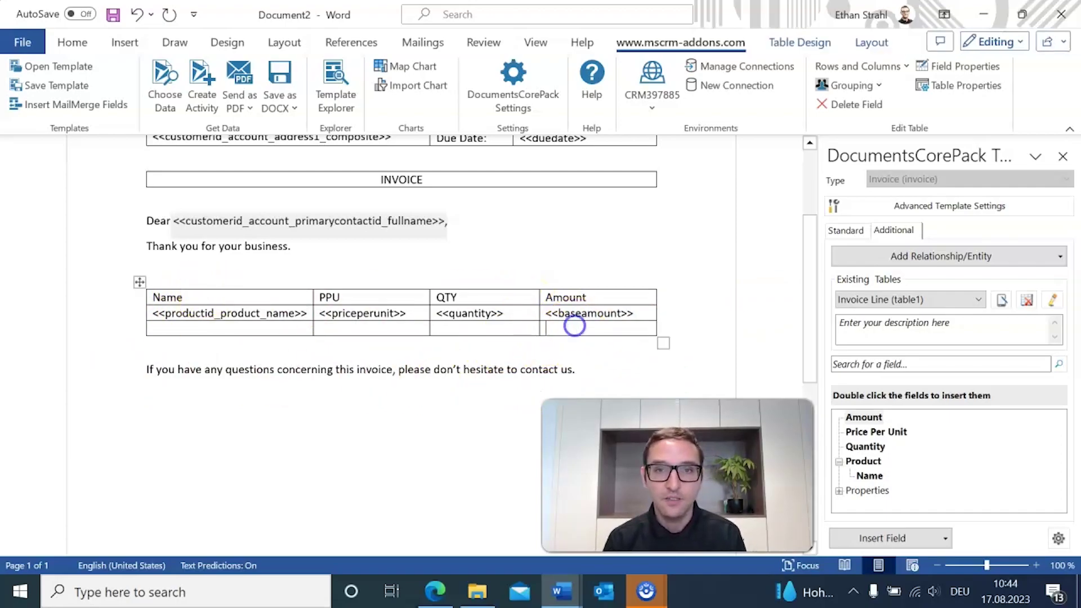
left_click(854, 237)
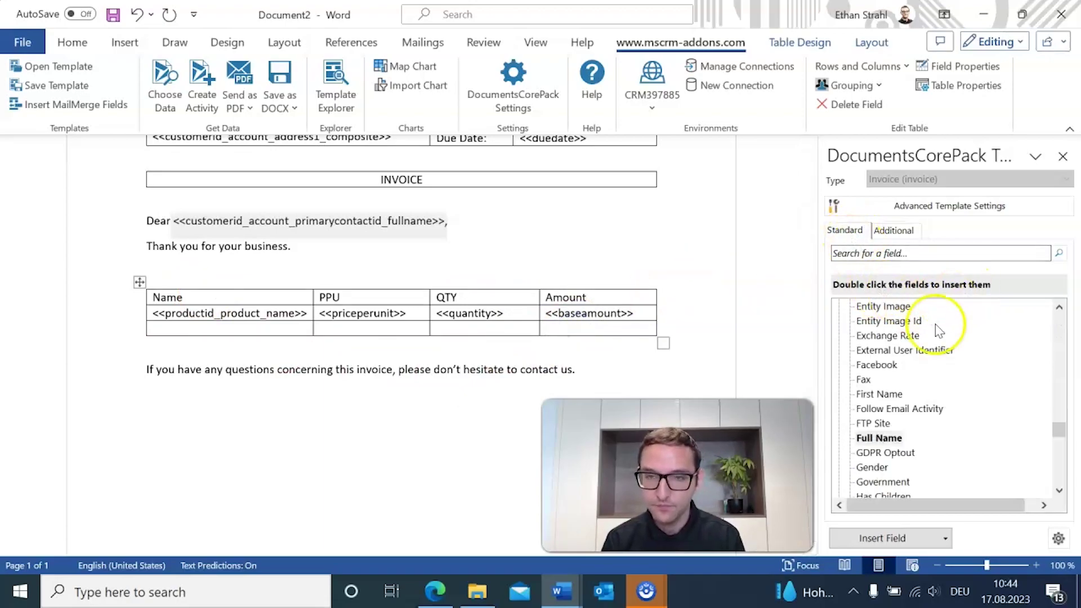
scroll(939, 389, "up", 4)
scroll(943, 389, "down", 12)
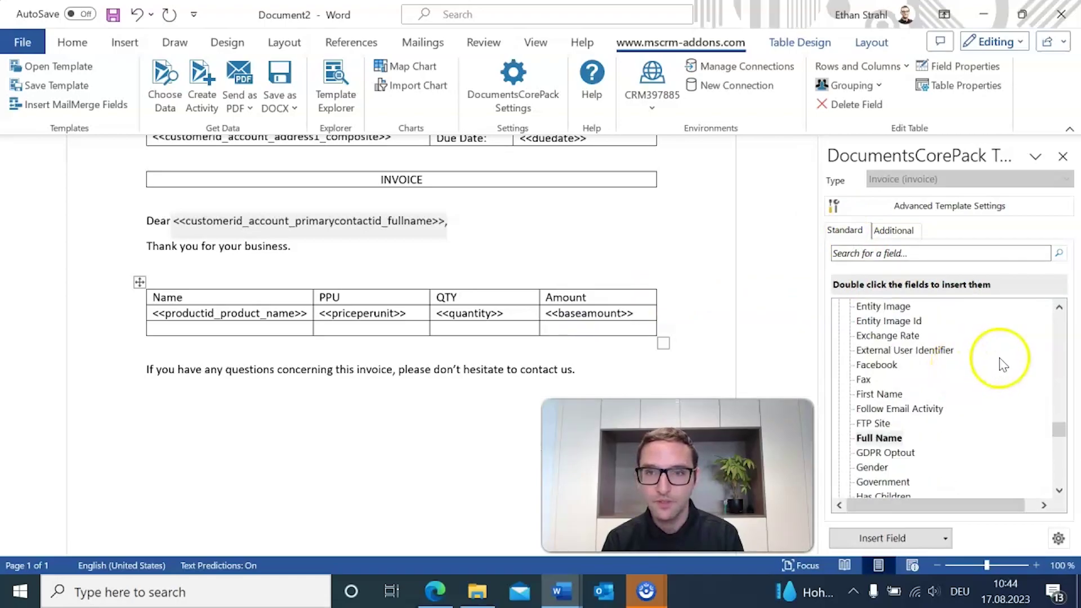
scroll(960, 377, "down", 12)
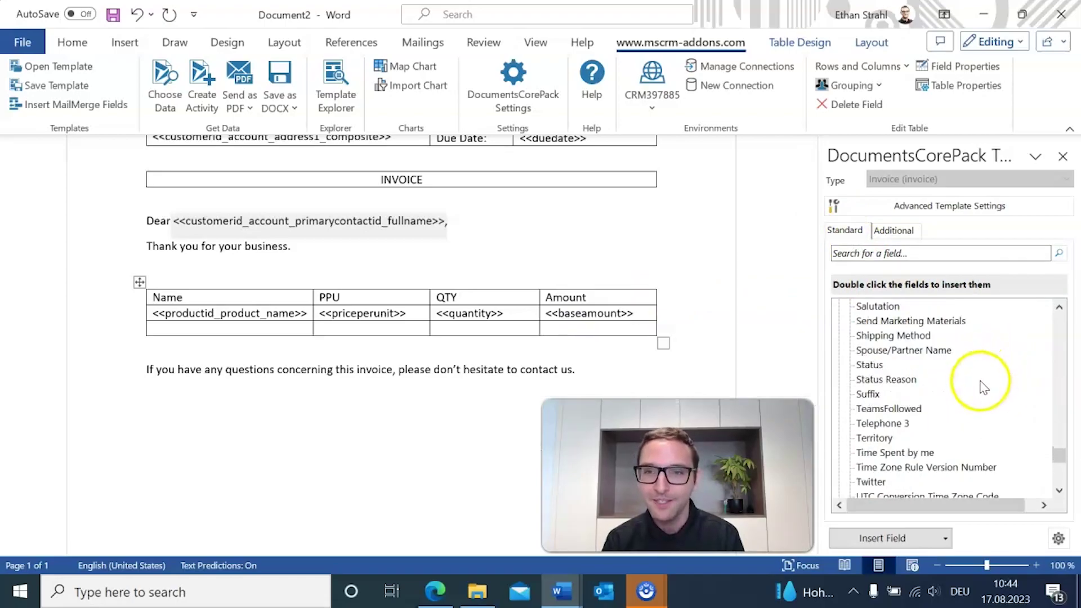
scroll(958, 400, "up", 15)
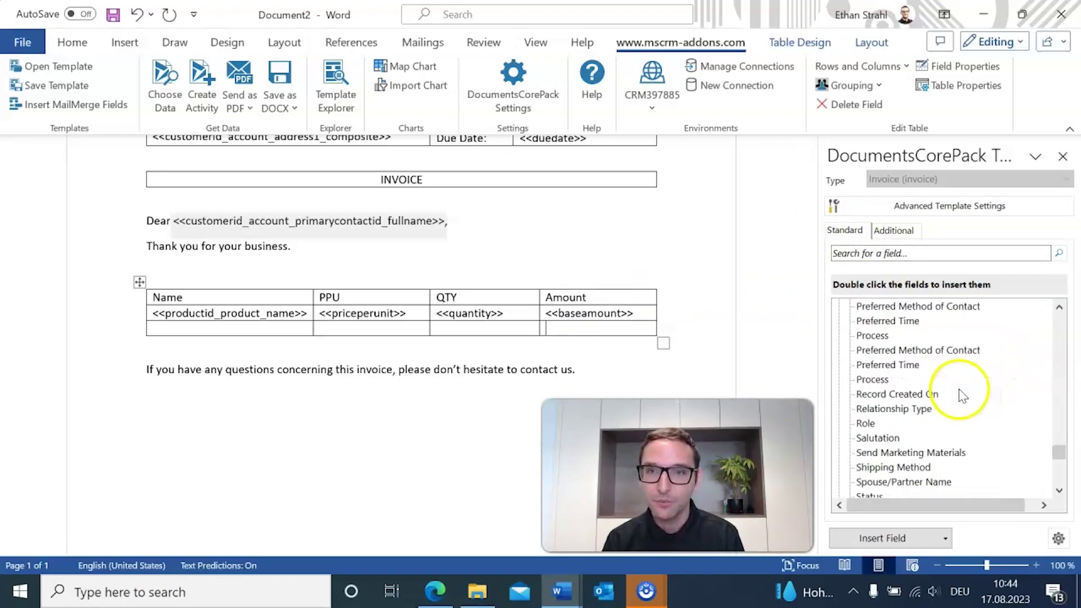
scroll(952, 371, "up", 15)
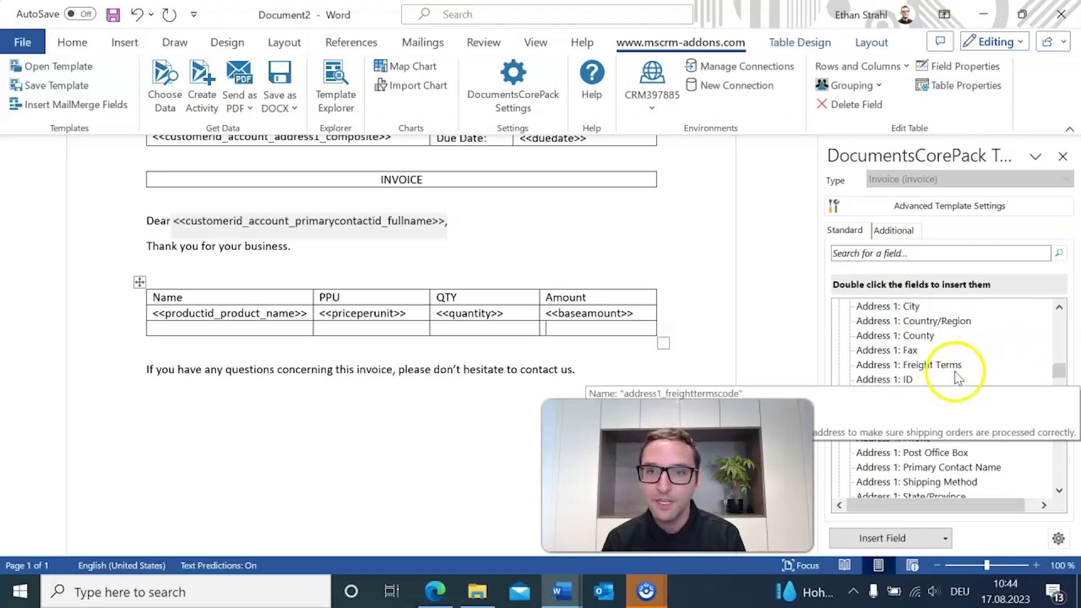
scroll(952, 394, "down", 3)
left_click(839, 350)
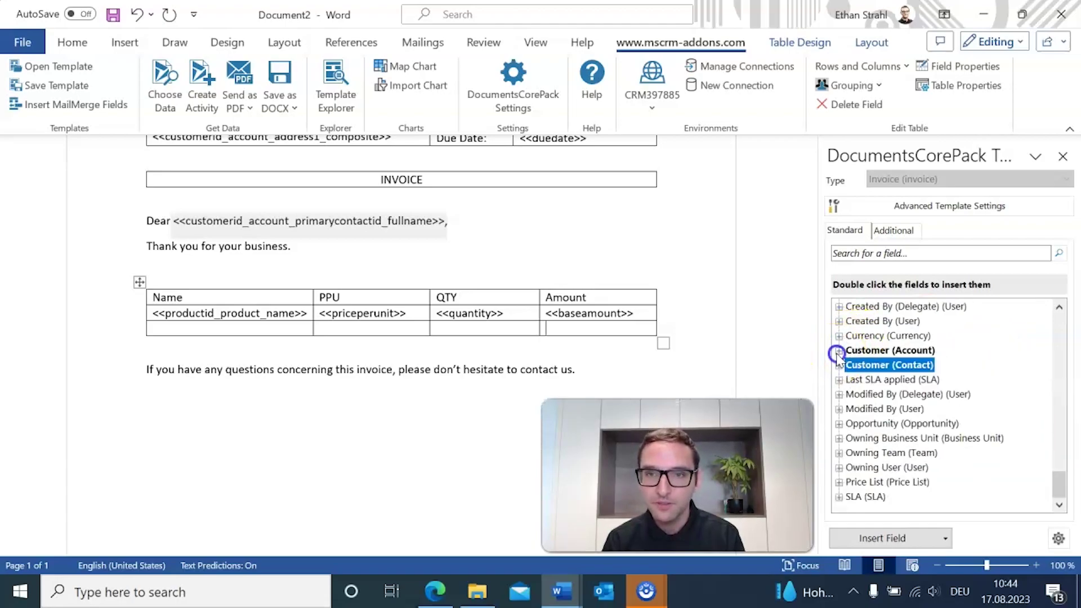
scroll(951, 383, "down", 10)
scroll(1019, 365, "down", 1)
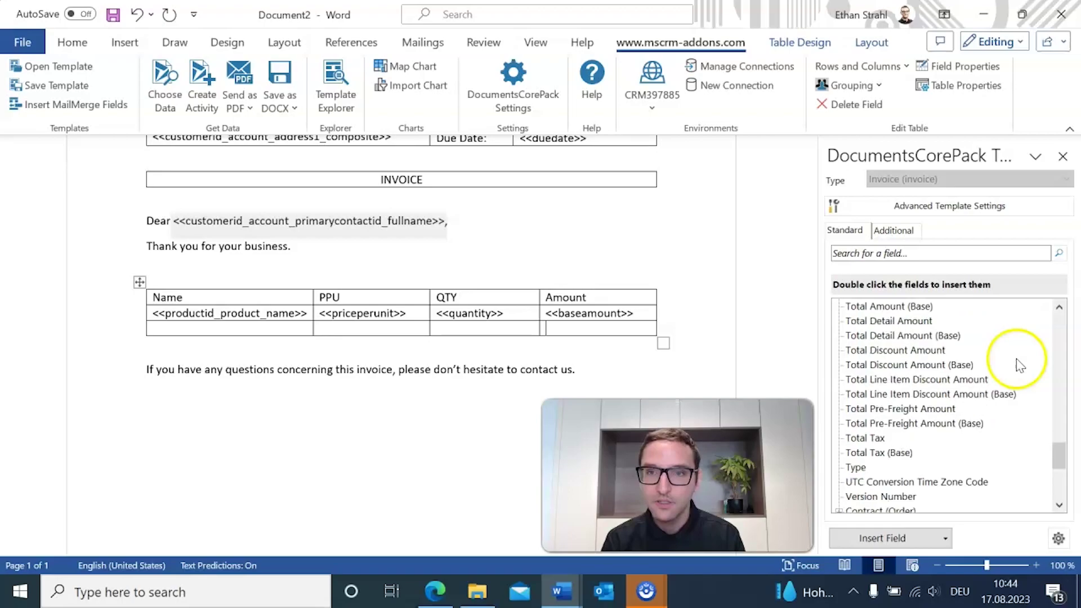
double_click(895, 321)
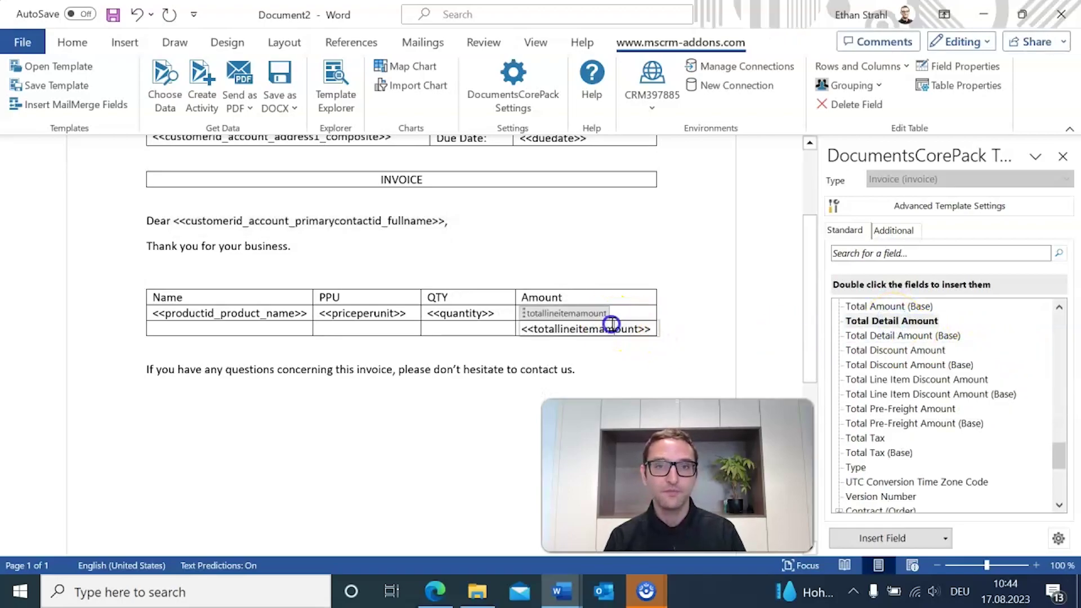
left_click(612, 325)
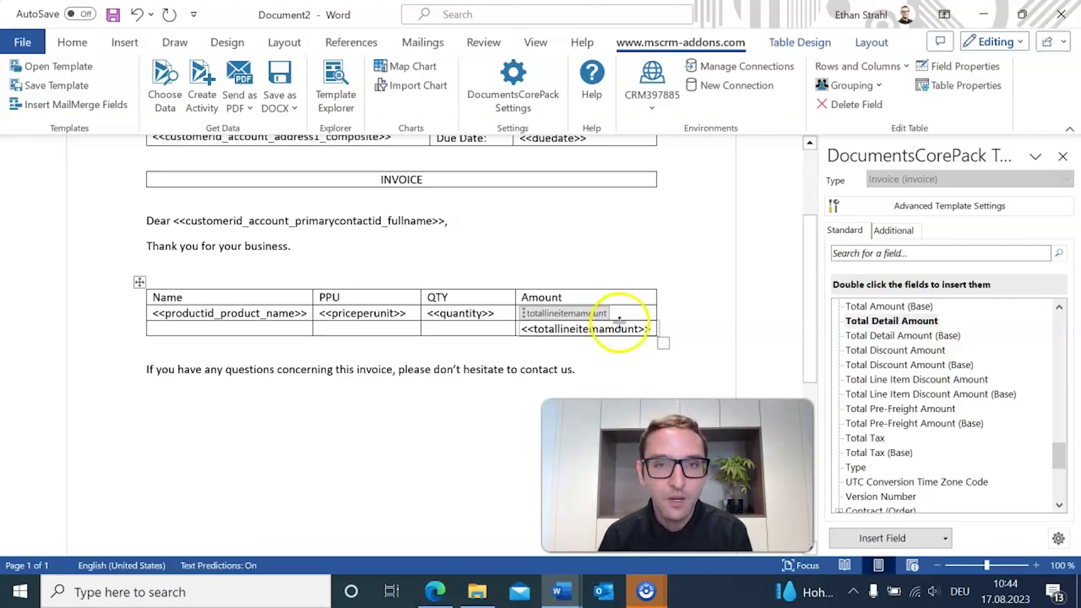
left_click(634, 310)
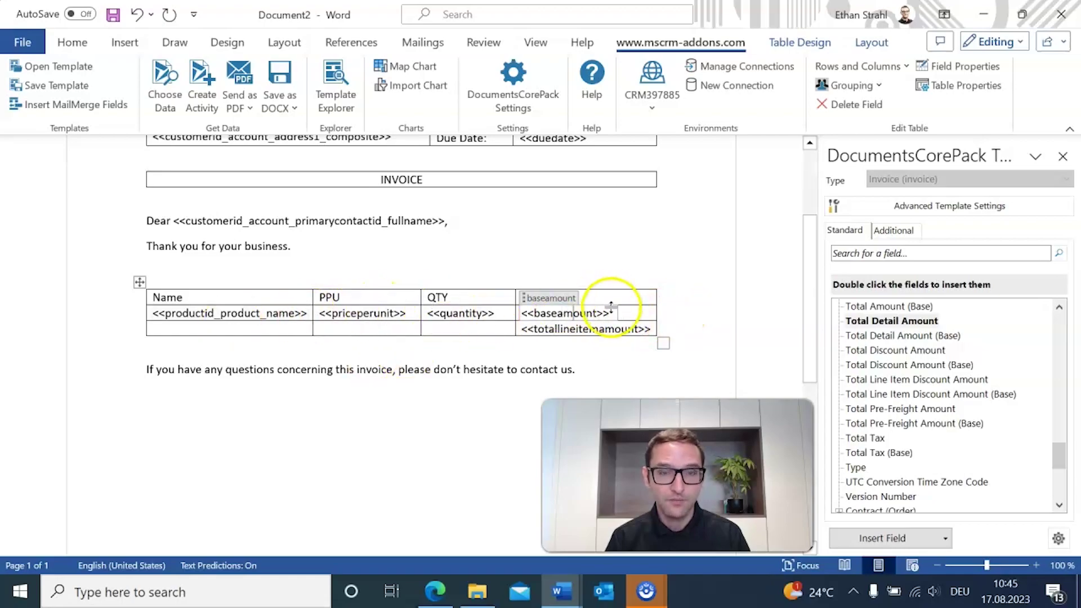
left_click(559, 329)
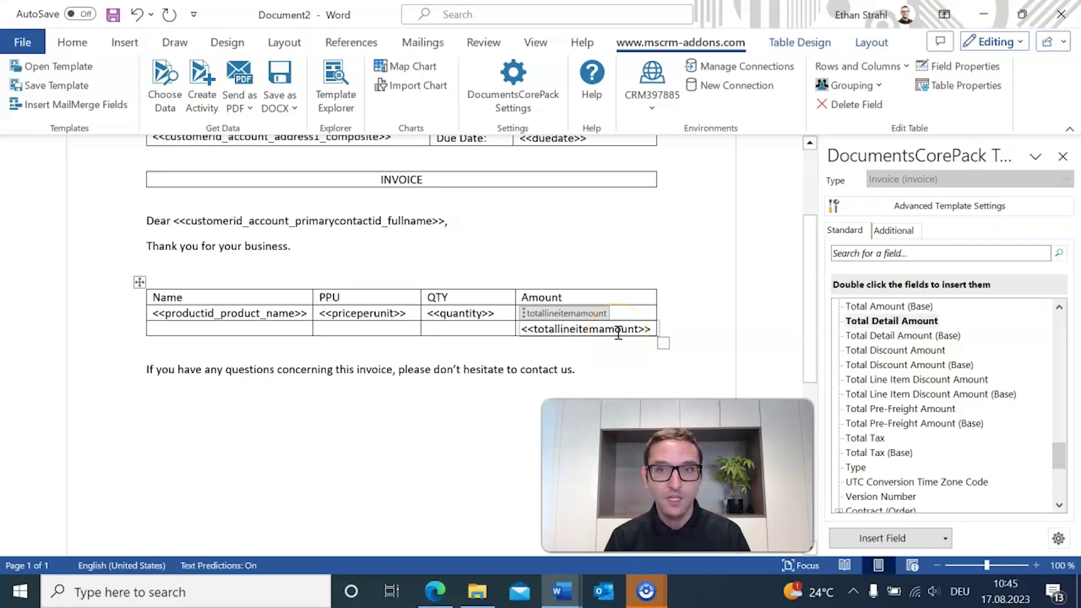
mouse_move(903, 329)
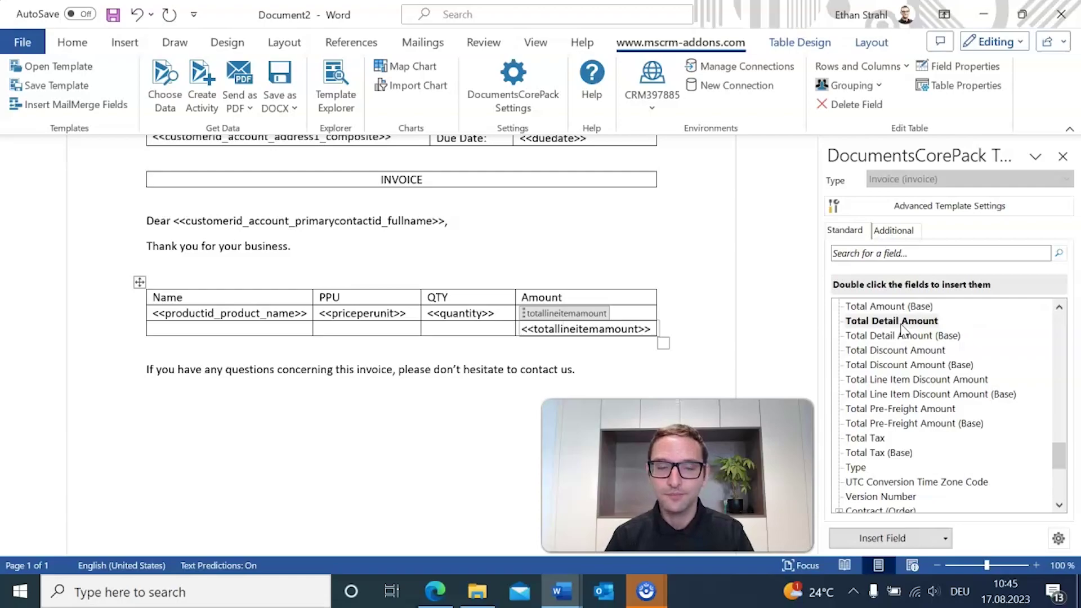
left_click(338, 273)
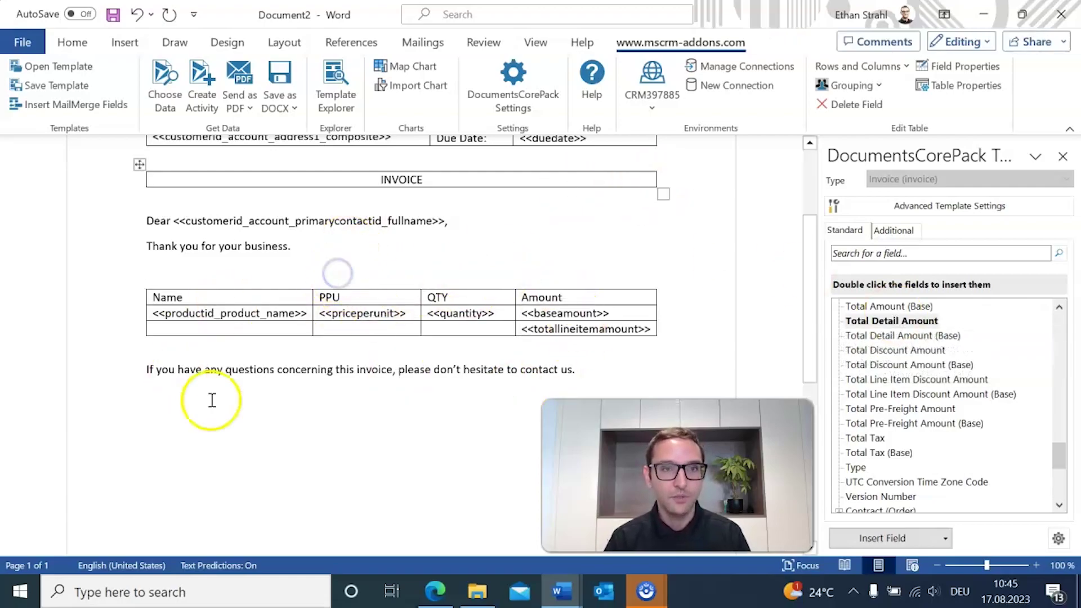
left_click(683, 320)
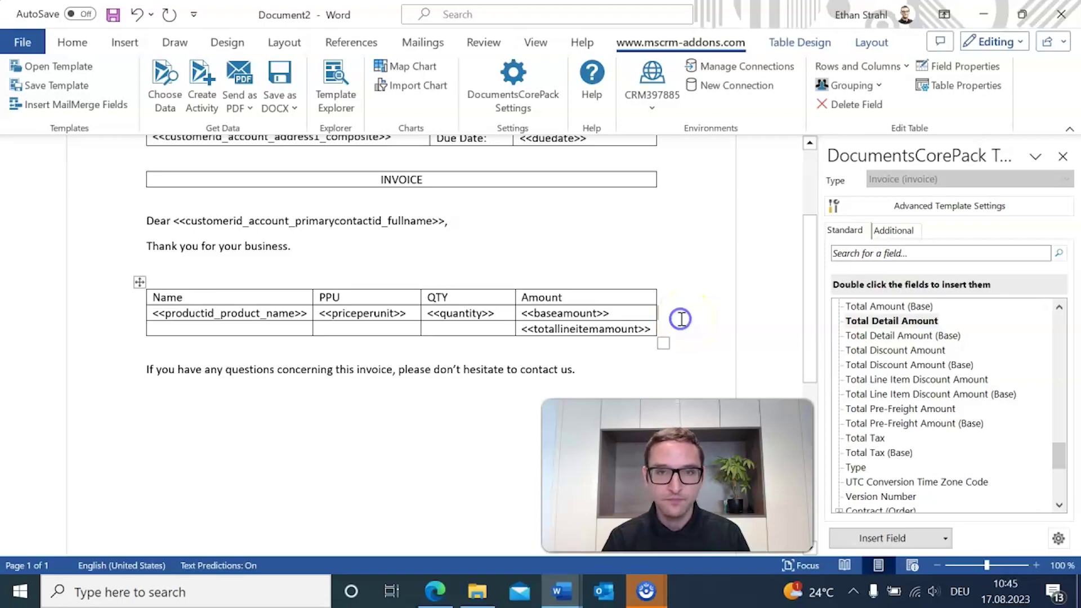
- Add three blank lines between the invoice line table and the closing sentence
left_click(169, 343)
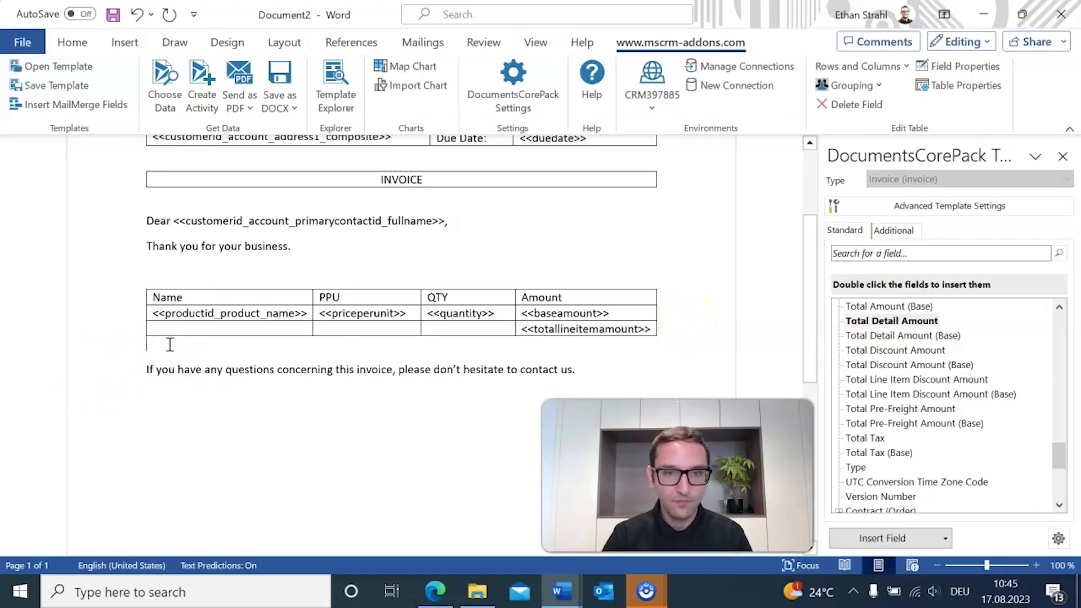
key("Return")
key("Return")
key("Return")
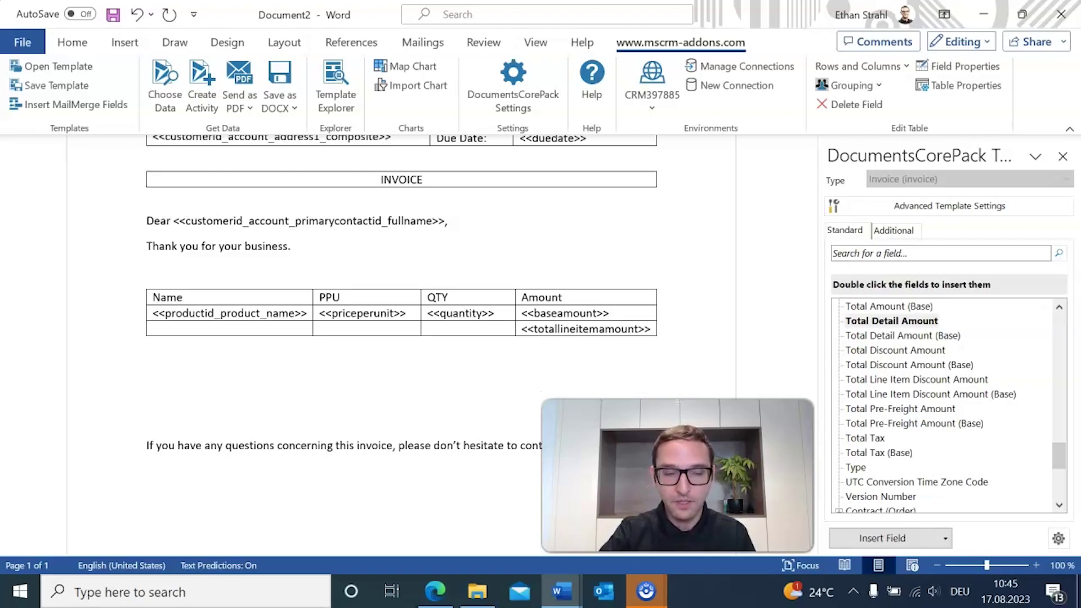
- Switch to the InvoiceDemoResult document, examine its line table and the discount and total section, and return to the template
left_click(563, 594)
left_click(471, 514)
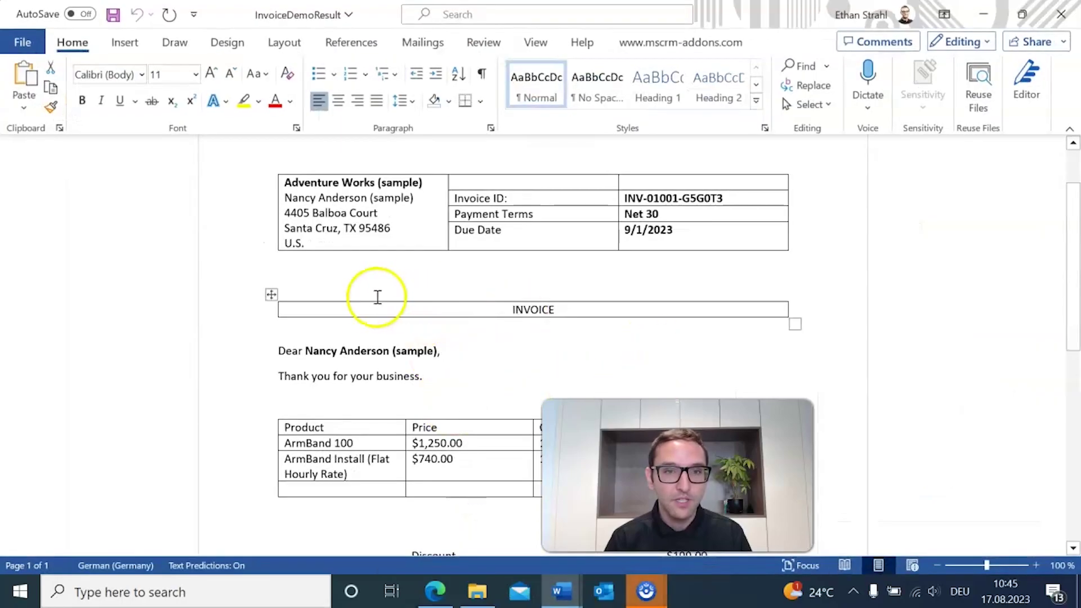
scroll(422, 350, "down", 4)
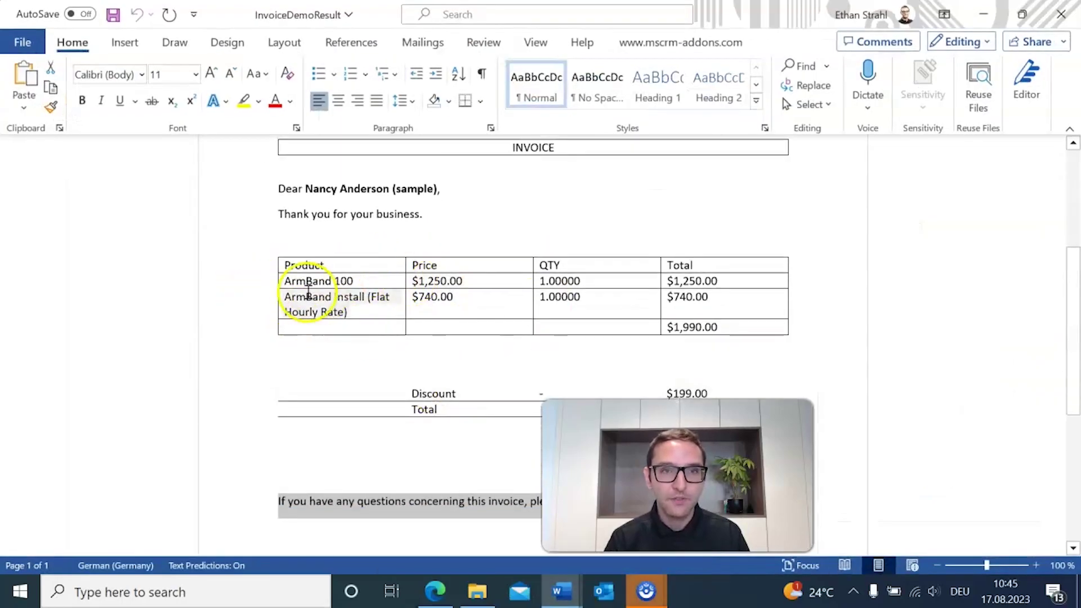
scroll(326, 326, "down", 1)
scroll(345, 360, "down", 3)
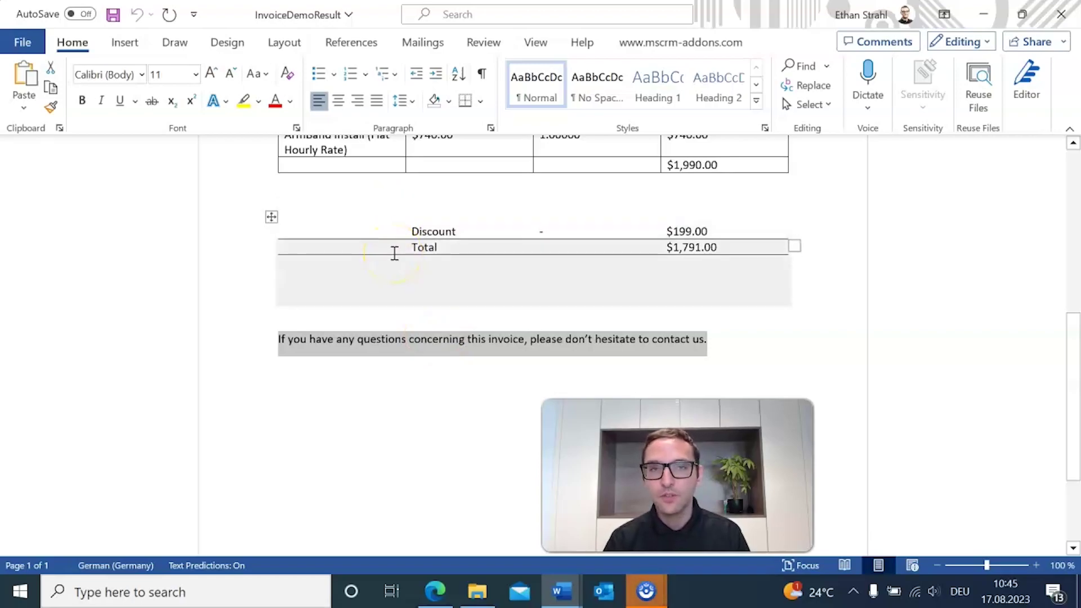
left_click(535, 269)
scroll(181, 289, "up", 3)
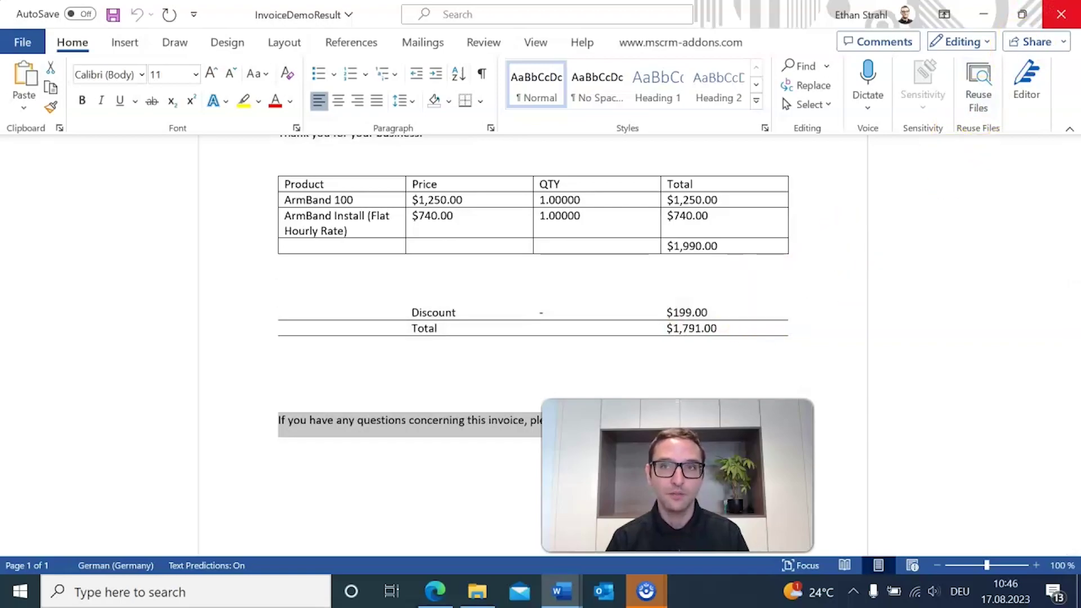
left_click(984, 14)
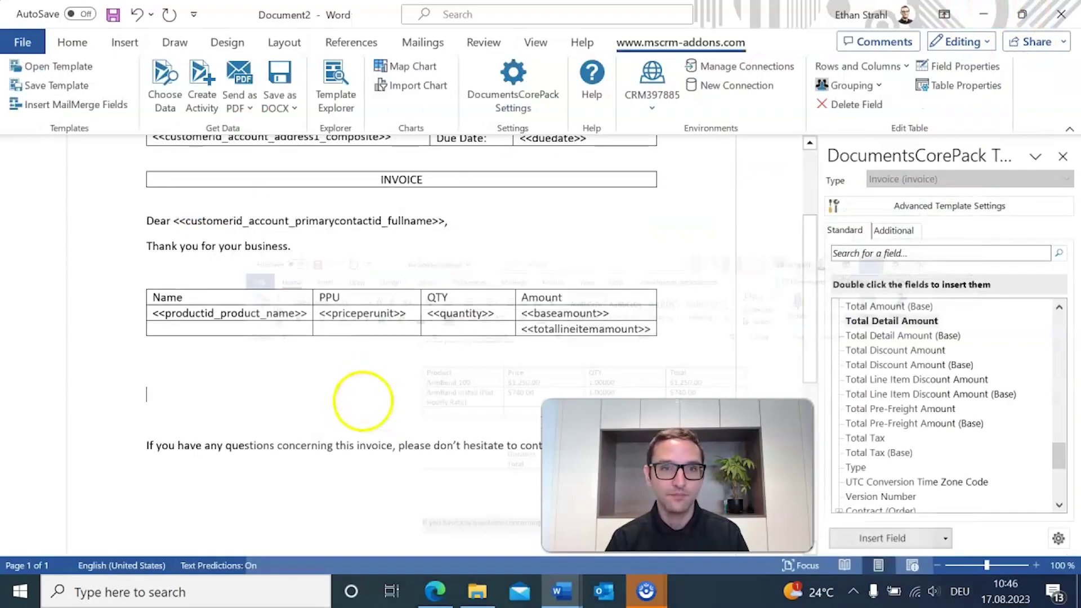
- Place the cursor below the template's line table and inspect the conditional Discount row in InvoiceDemoResult
left_click(169, 379)
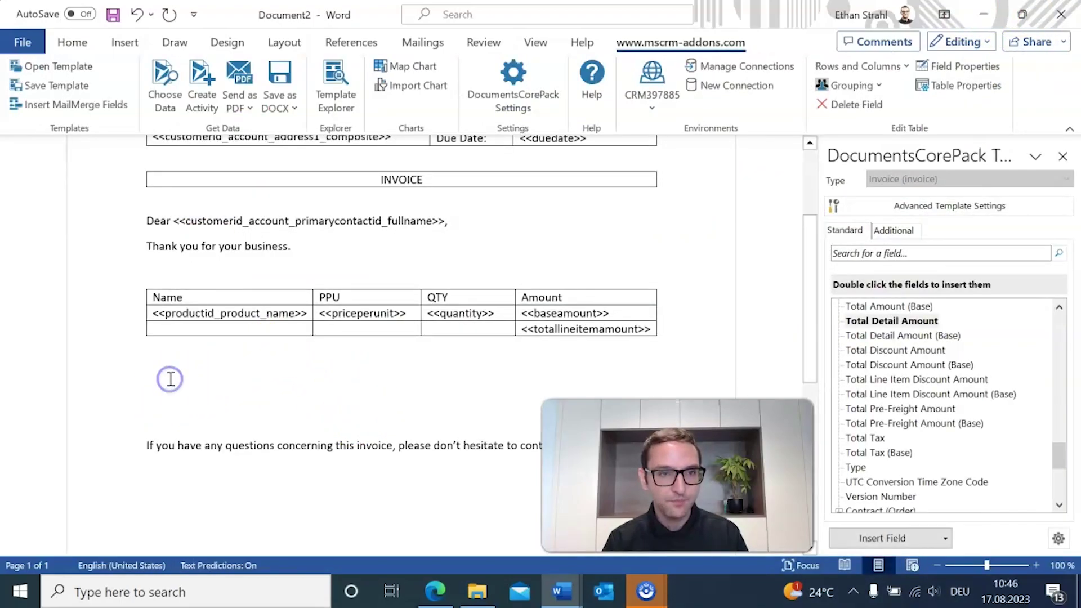
scroll(237, 290, "down", 2)
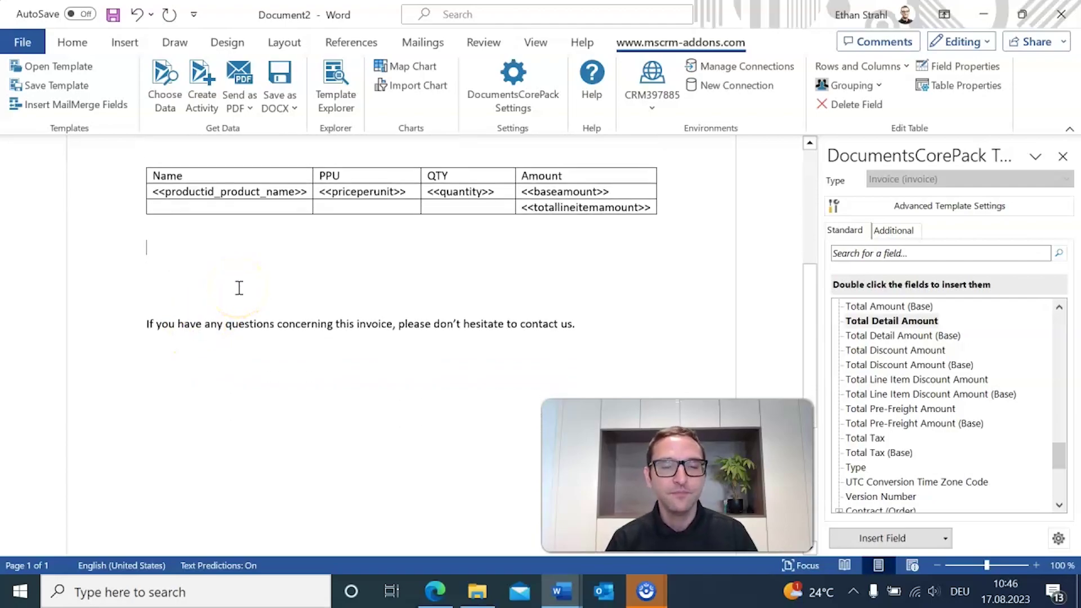
mouse_move(560, 591)
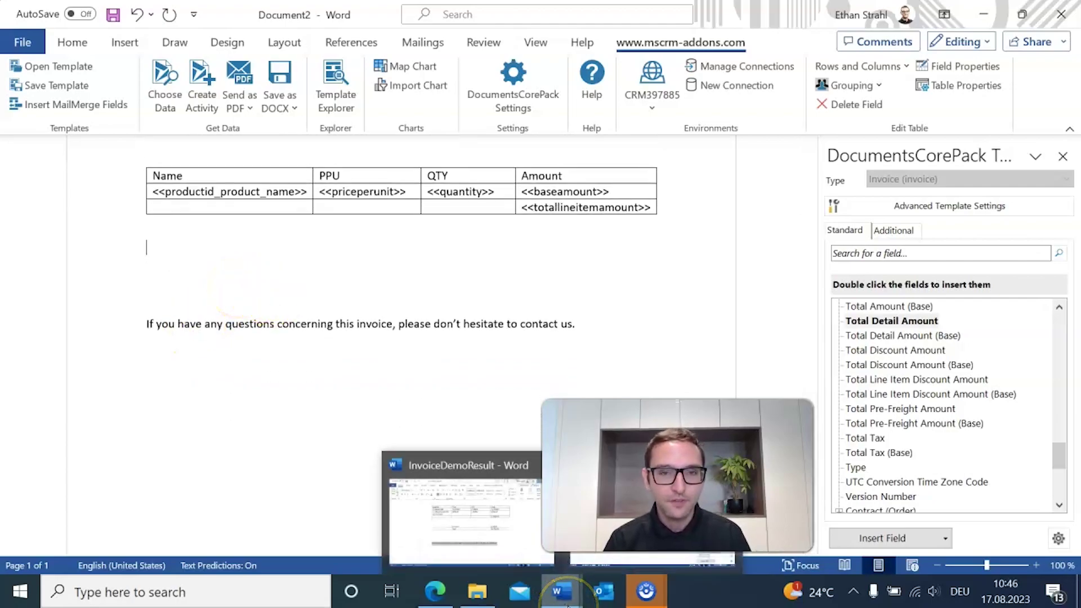
left_click(505, 545)
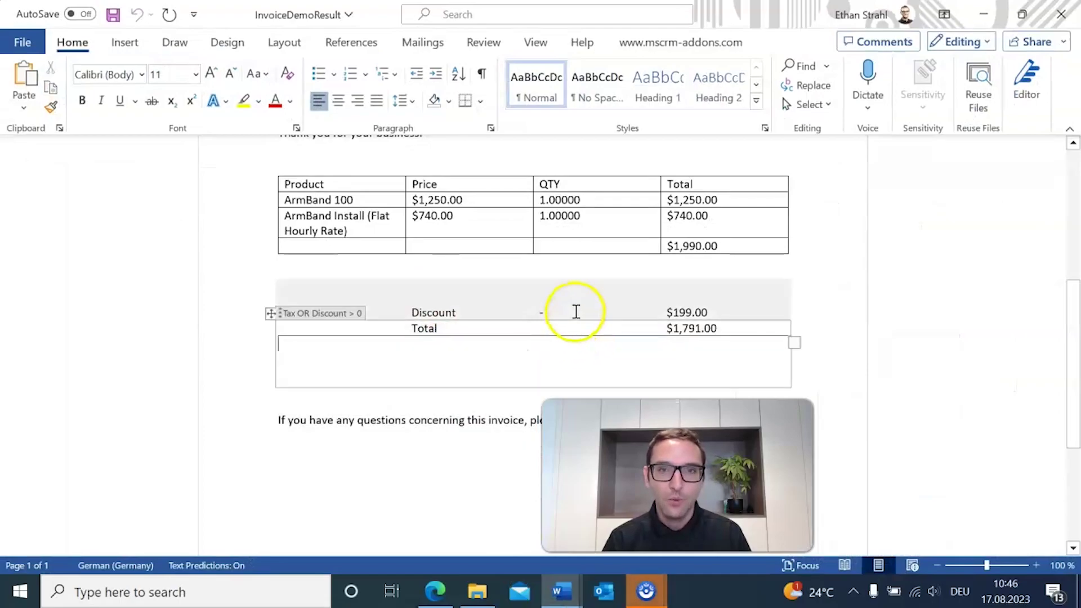
left_click(575, 312)
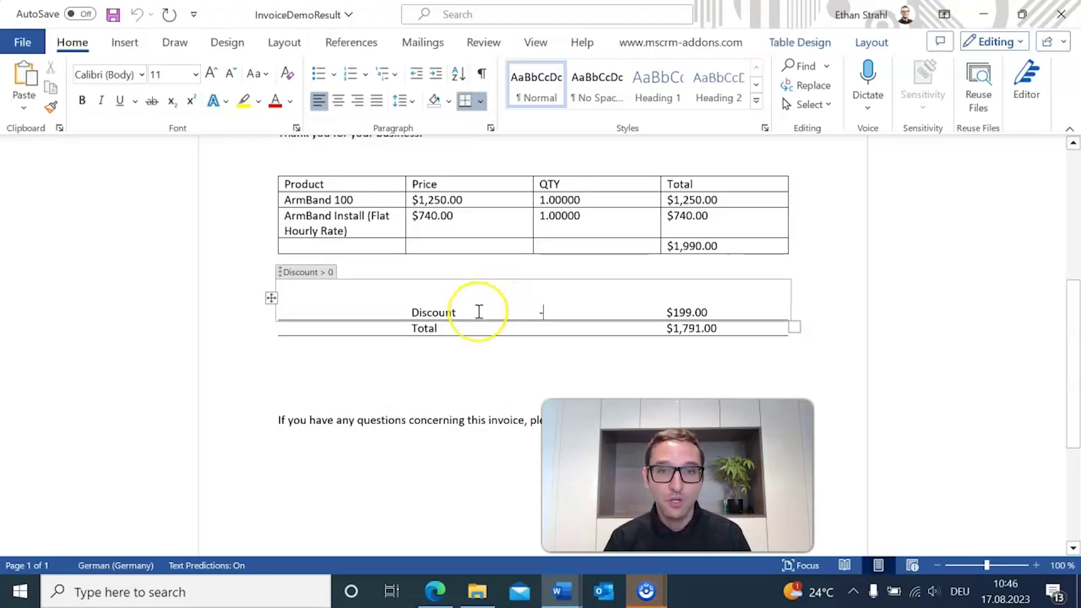
left_click(742, 316)
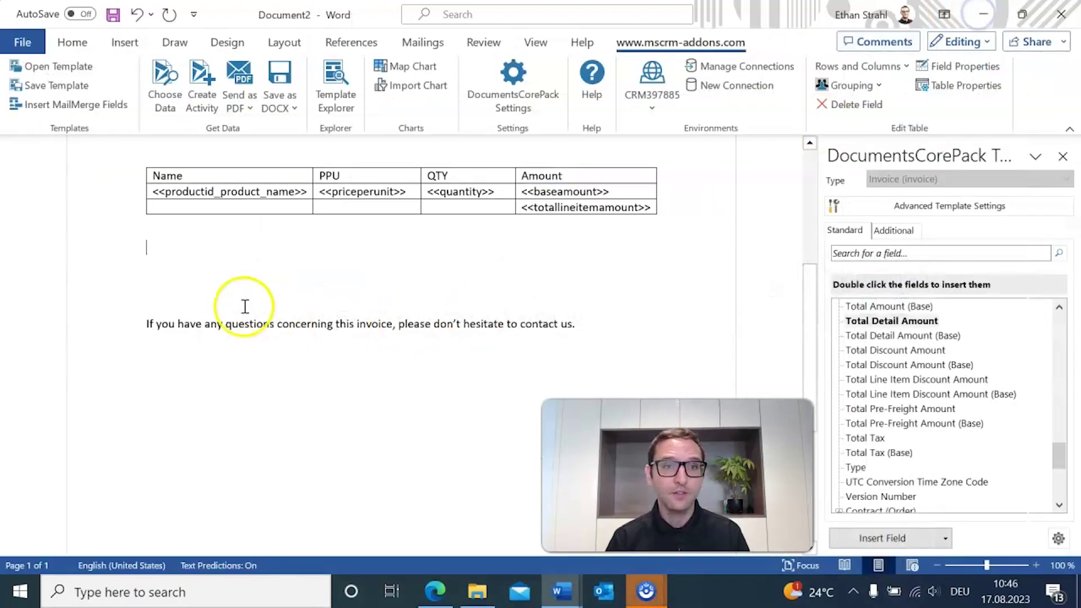
left_click(215, 294)
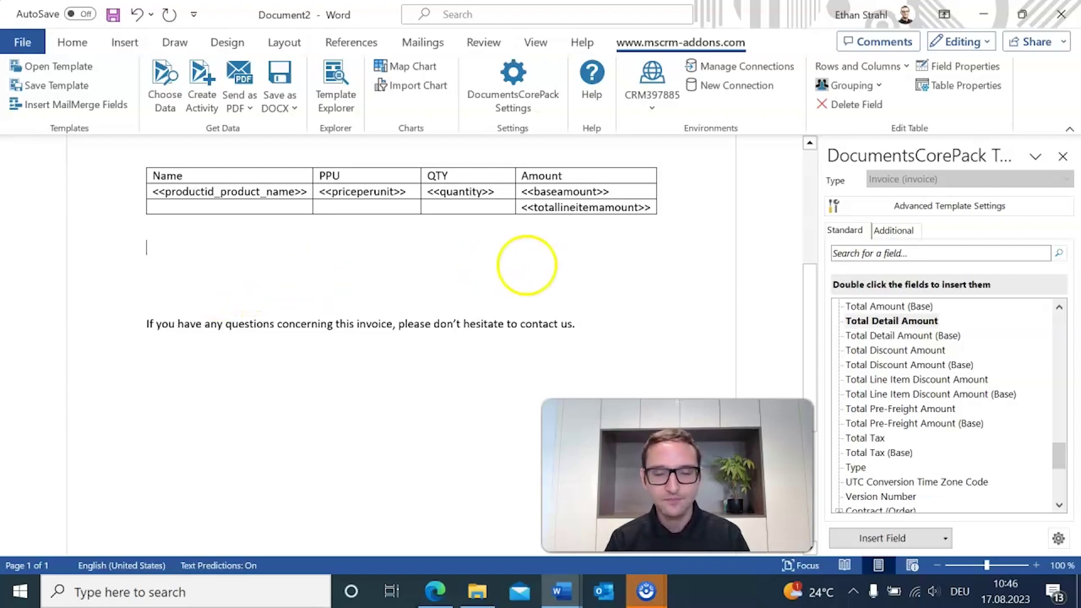
scroll(937, 385, "up", 2)
scroll(939, 383, "down", 3)
scroll(948, 380, "up", 1)
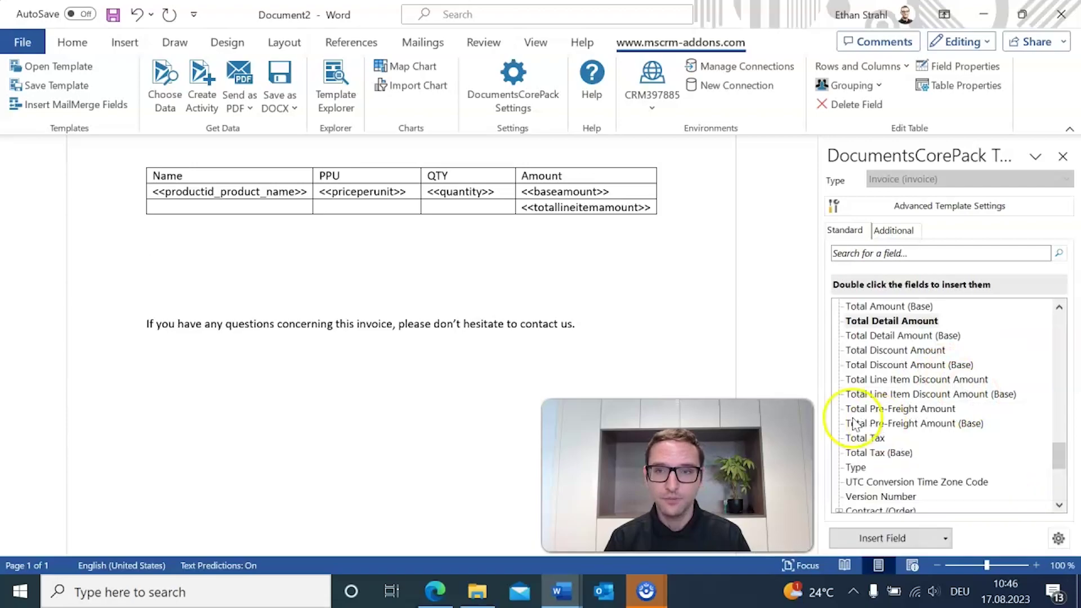
left_click(946, 538)
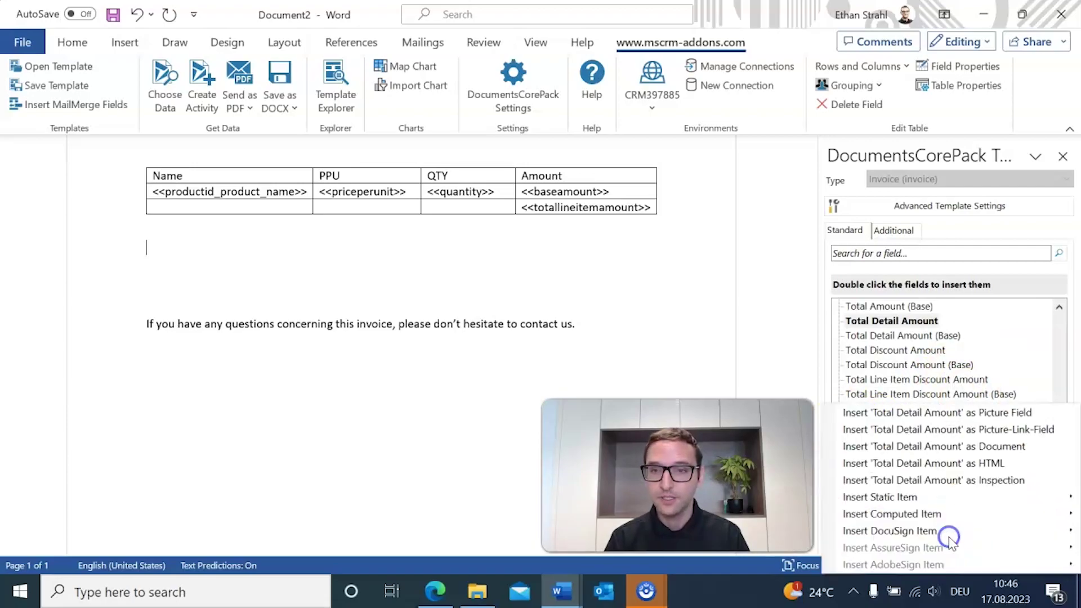
left_click(932, 516)
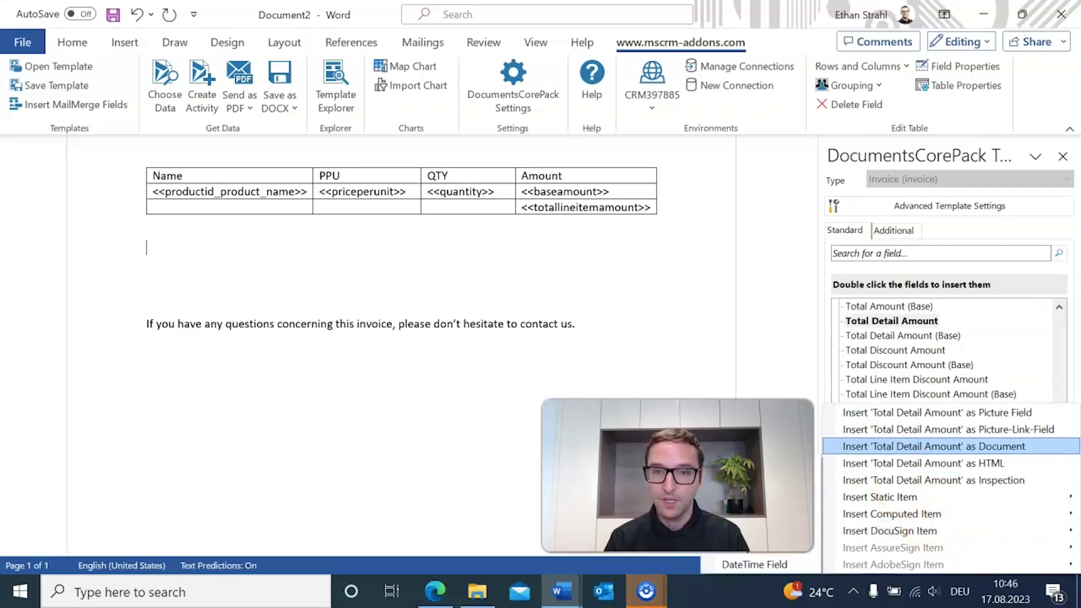
left_click(933, 446)
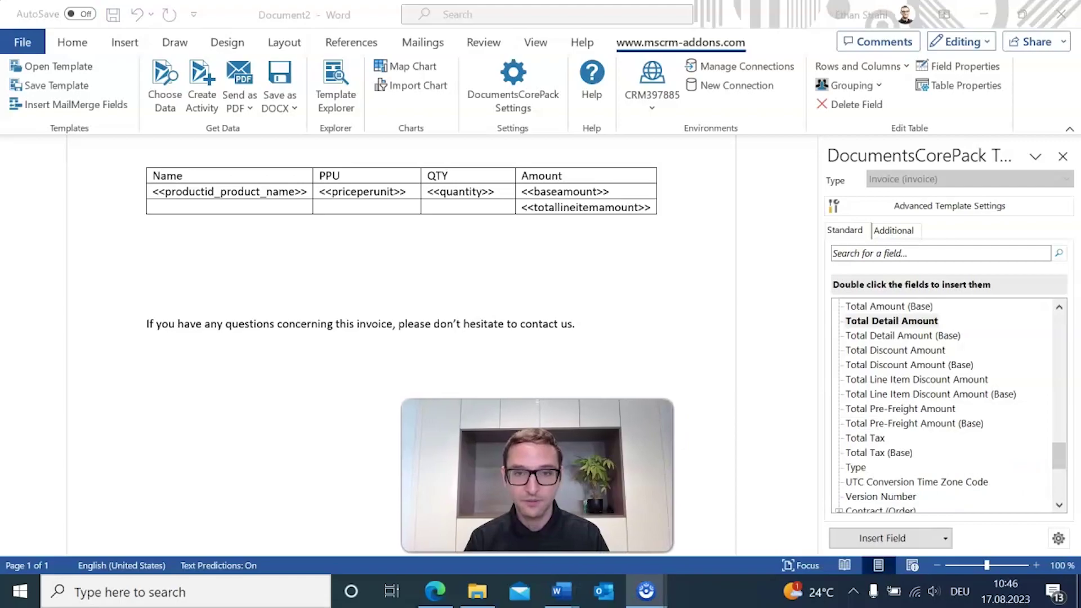
- Insert a computed condition field below the line table and name it "Discount > 0"
left_click(945, 539)
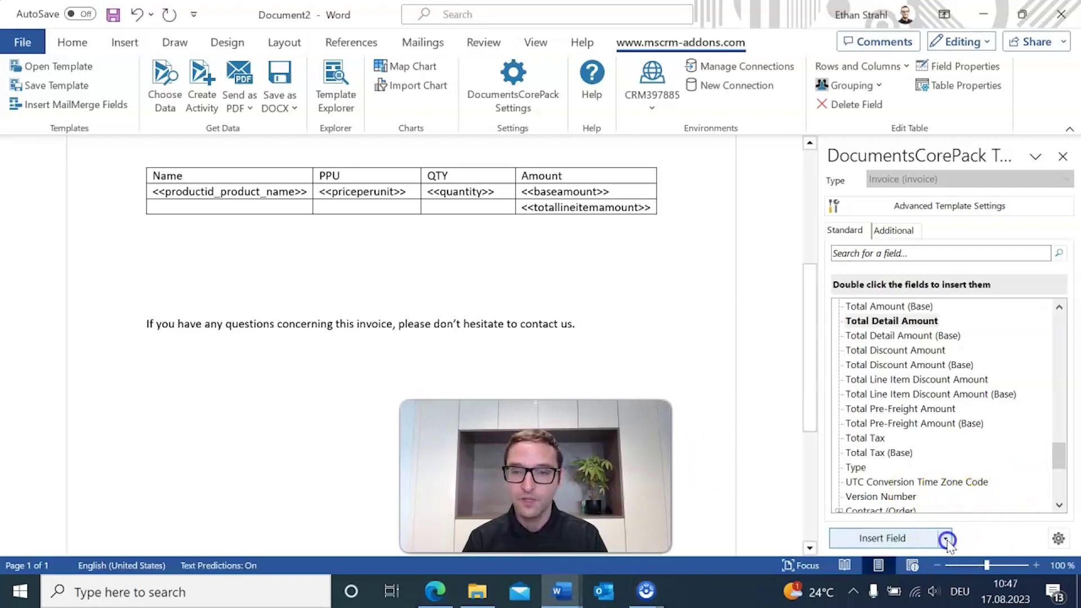
left_click(932, 514)
left_click(776, 530)
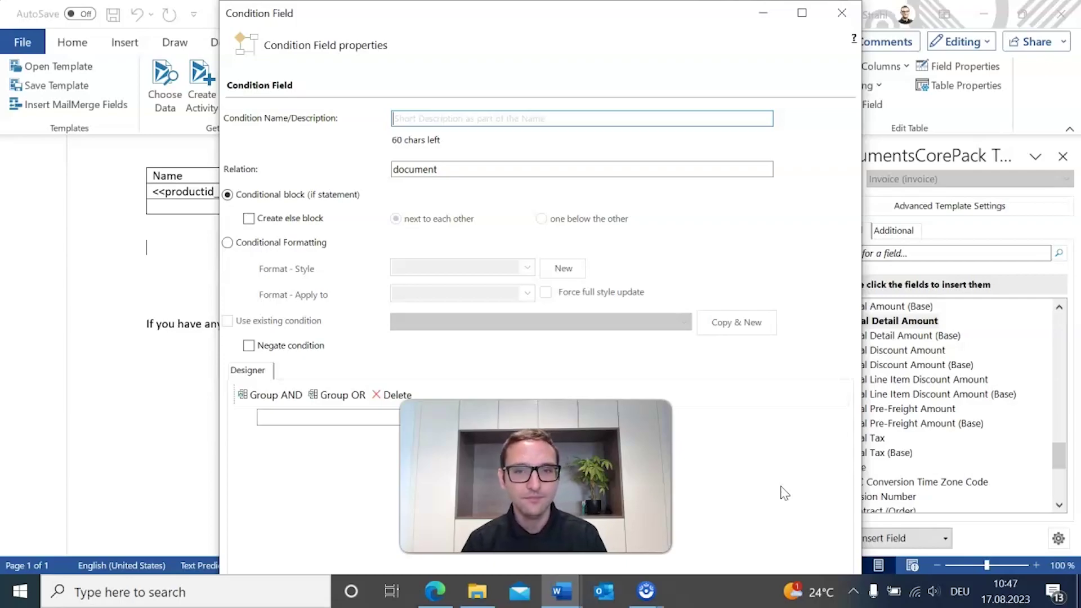
left_click(516, 118)
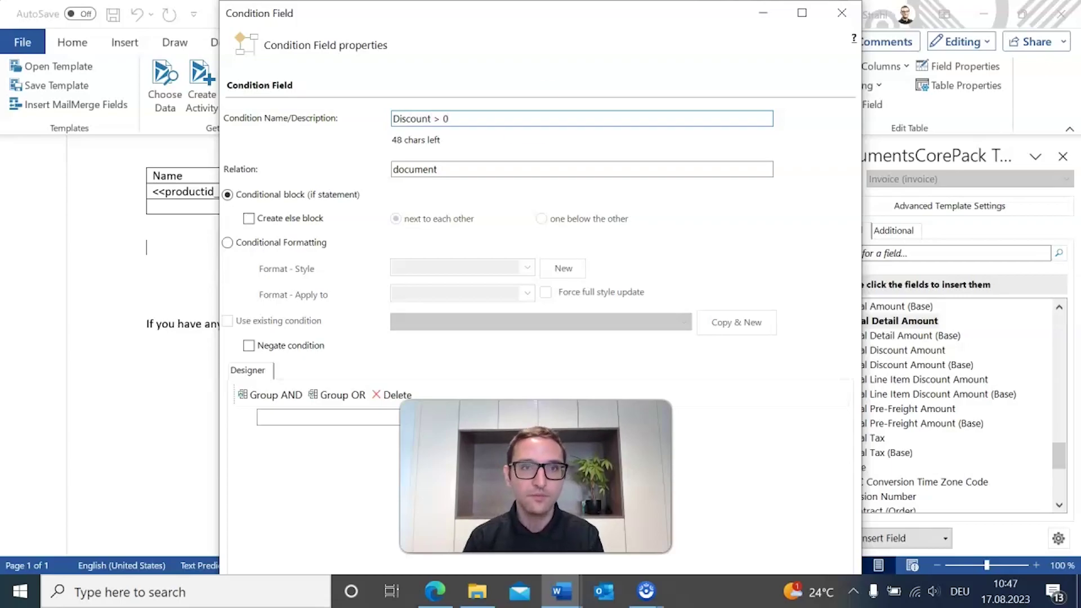
left_click_drag(656, 19, 511, 25)
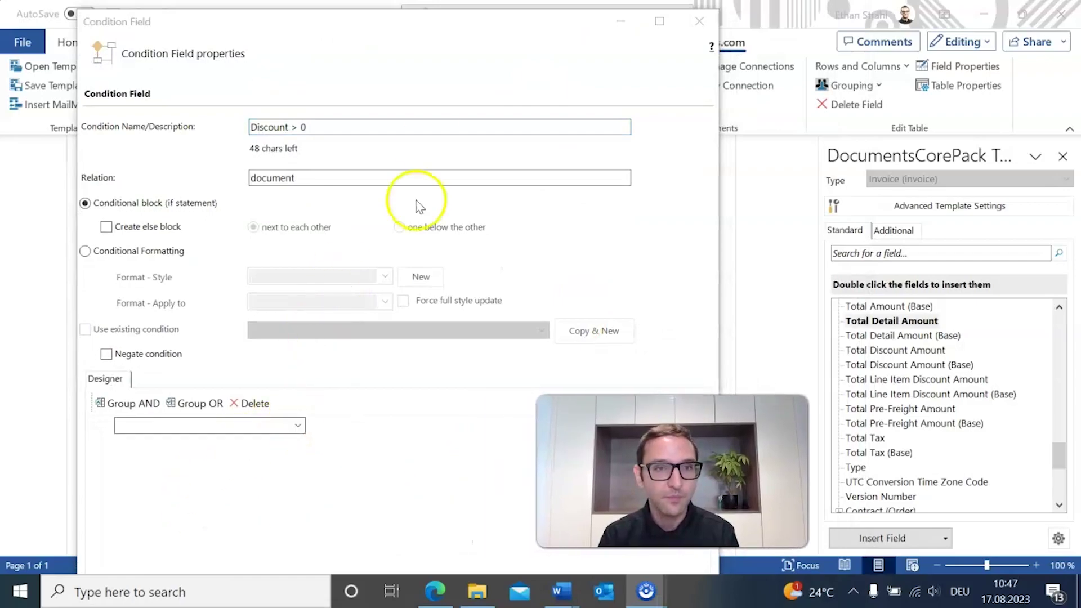
- Define the condition's rule as Total Discount Amount greater than 0 and insert the conditional block
left_click(299, 427)
scroll(234, 272, "down", 9)
scroll(238, 276, "down", 7)
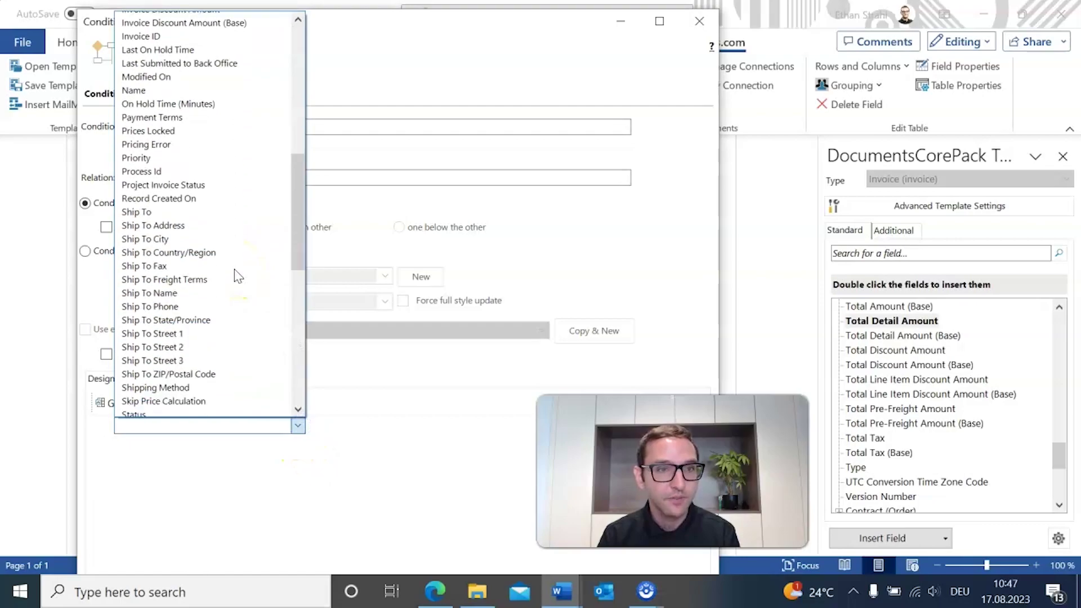
scroll(234, 279, "down", 2)
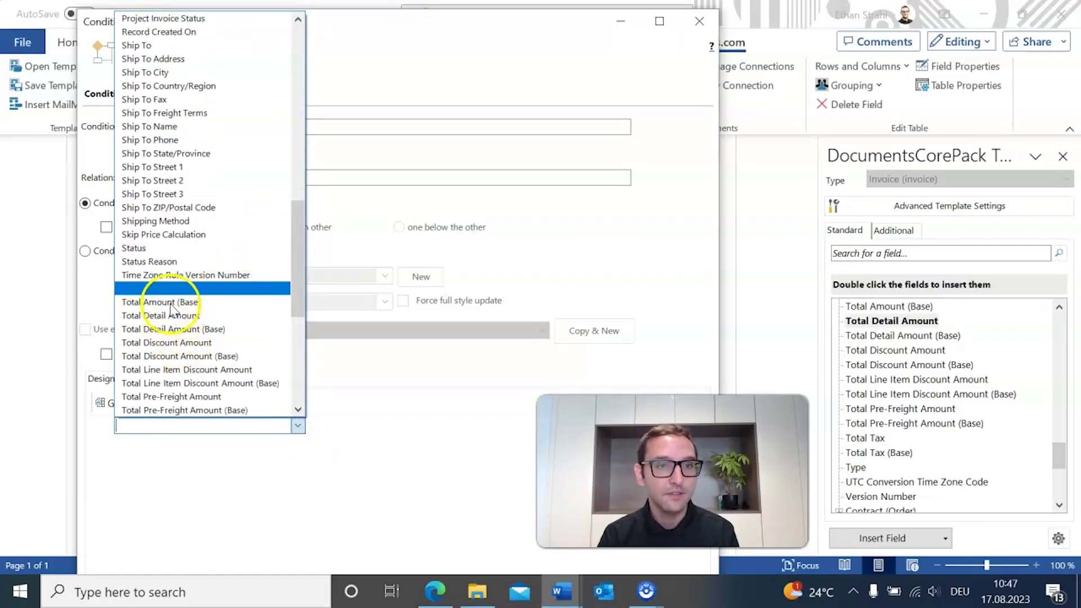
left_click(173, 339)
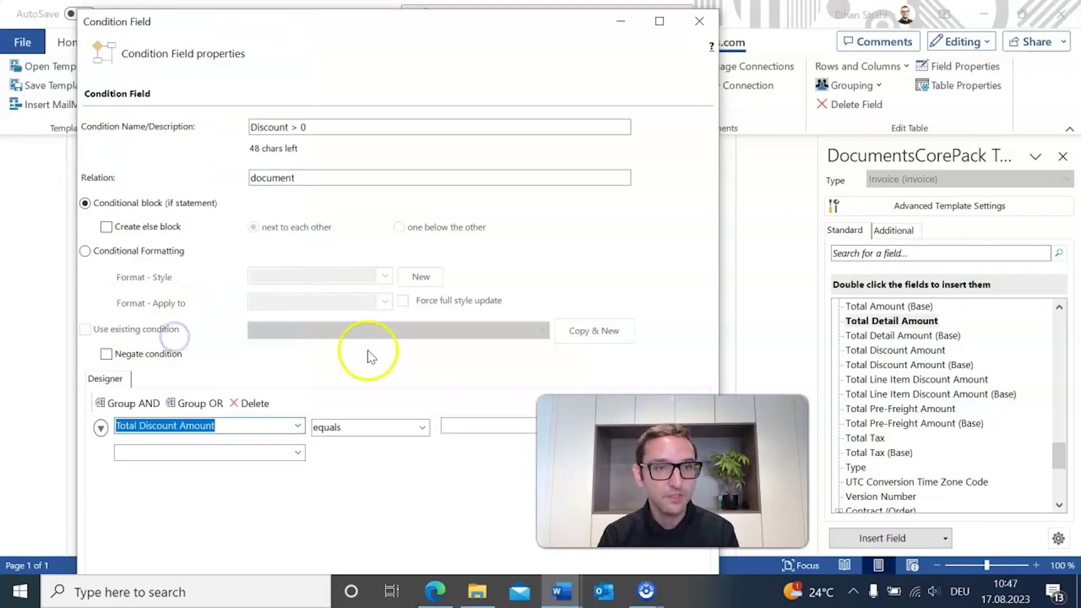
left_click(421, 427)
left_click(366, 471)
left_click(479, 422)
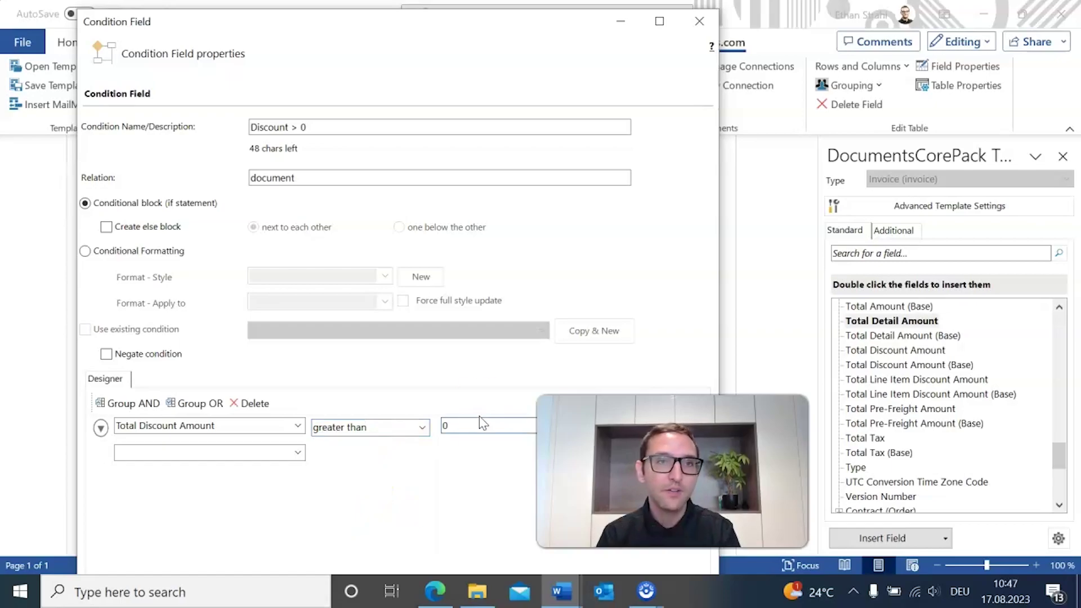
left_click_drag(325, 21, 300, 23)
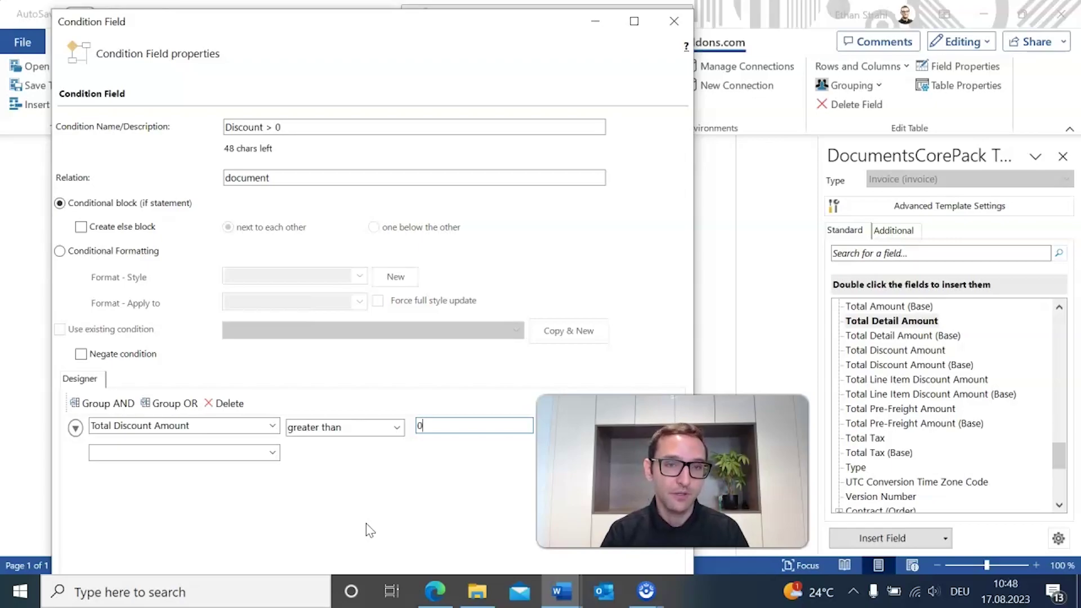
left_click(414, 34)
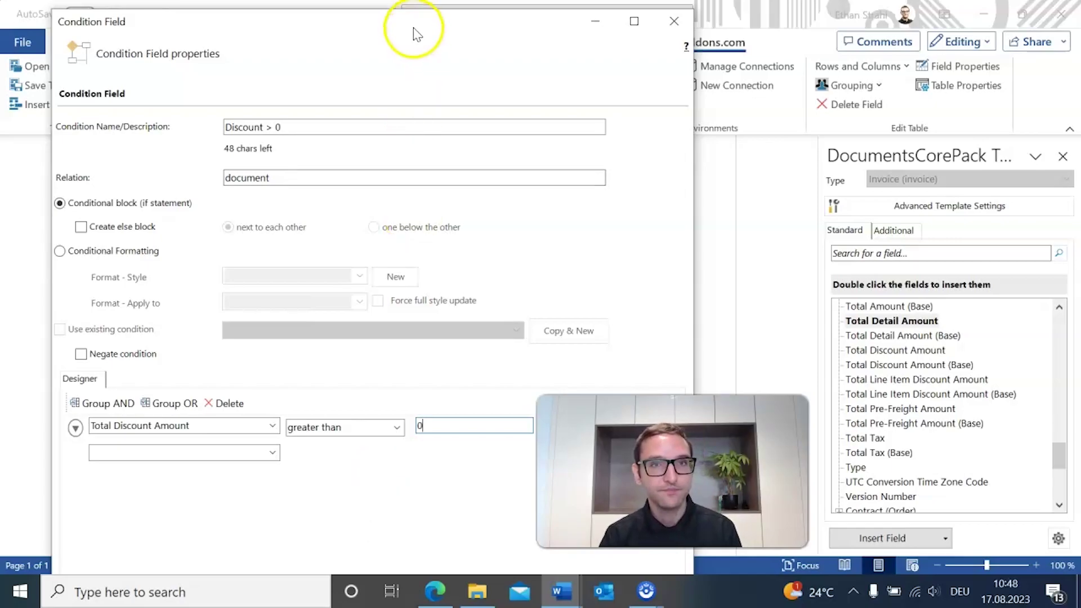
left_click_drag(392, 11, 357, 26)
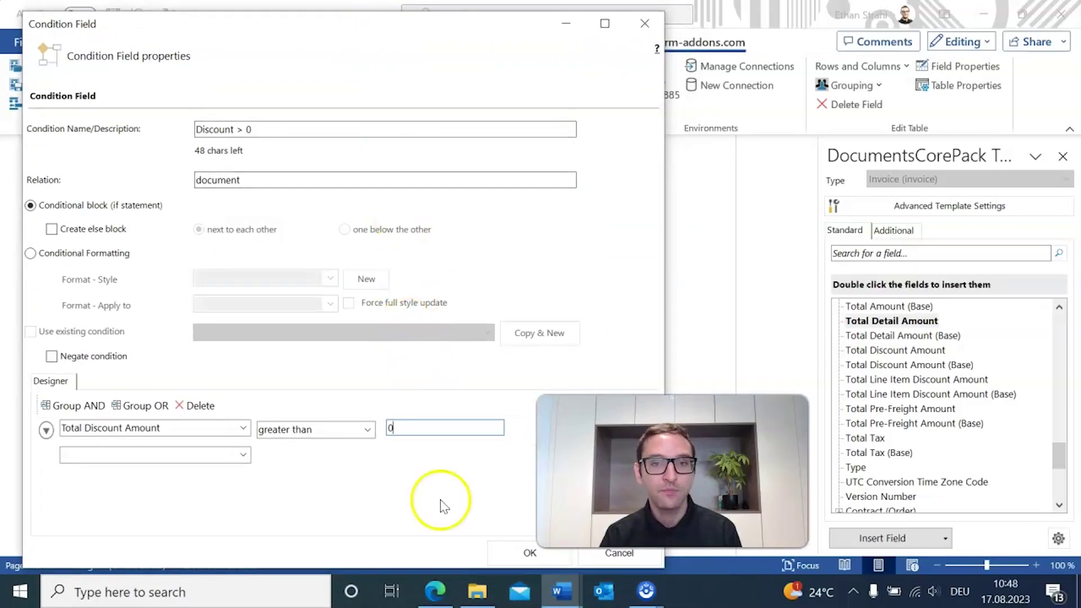
left_click(495, 555)
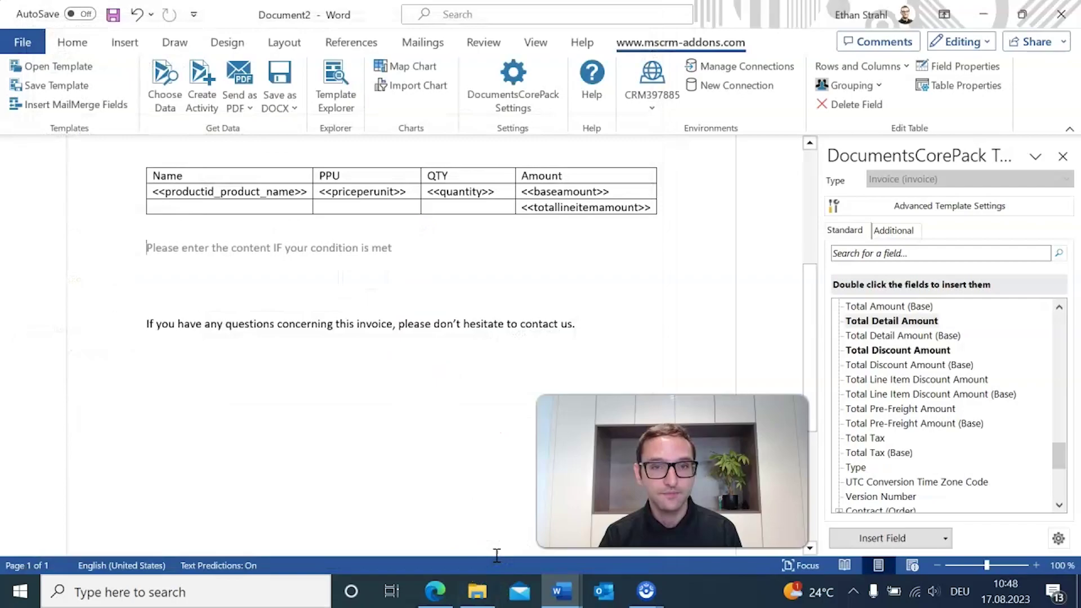
- Place the cursor below the "Discount > 0" conditional block and add a blank line
left_click(241, 253)
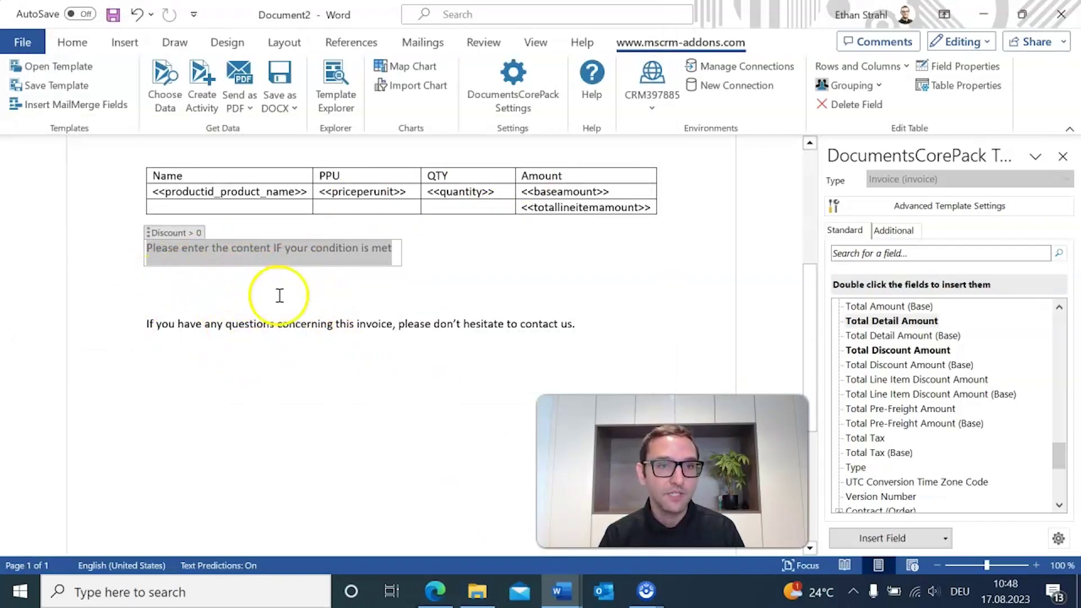
left_click(252, 287)
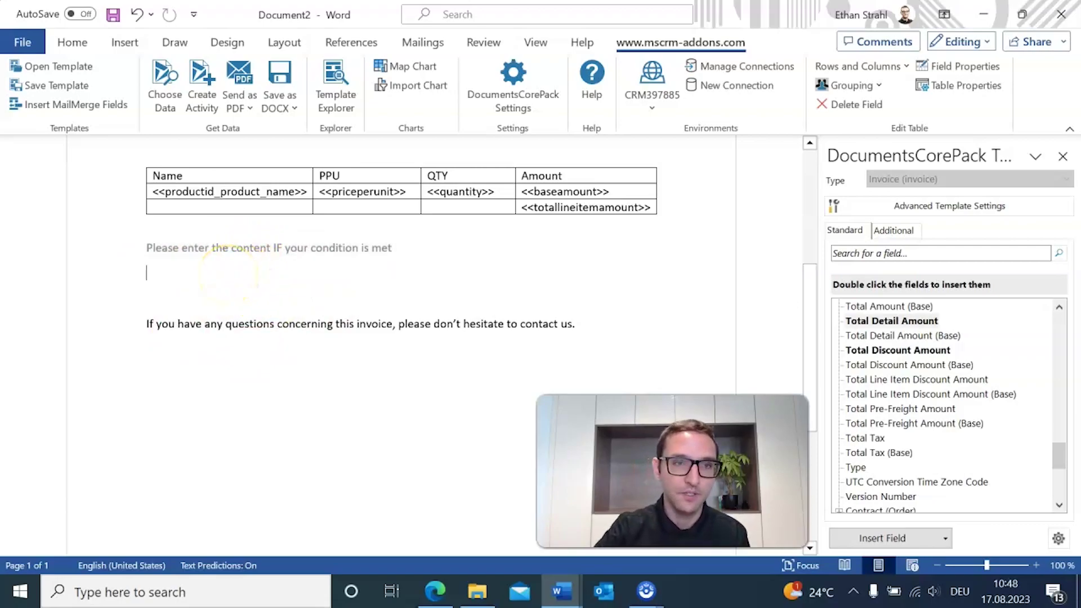
key("Return")
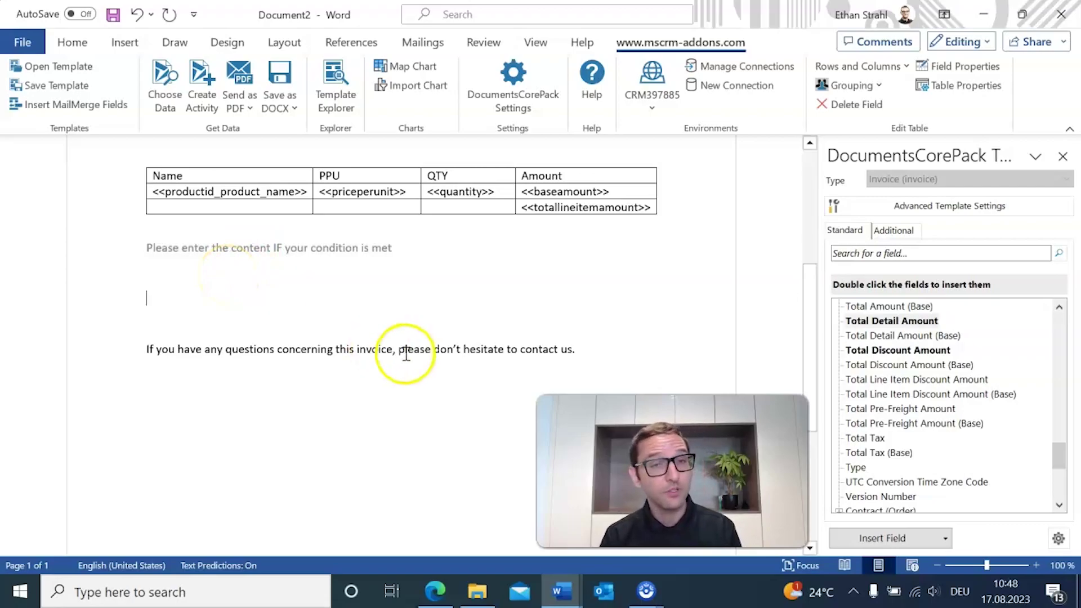
left_click_drag(648, 462, 513, 462)
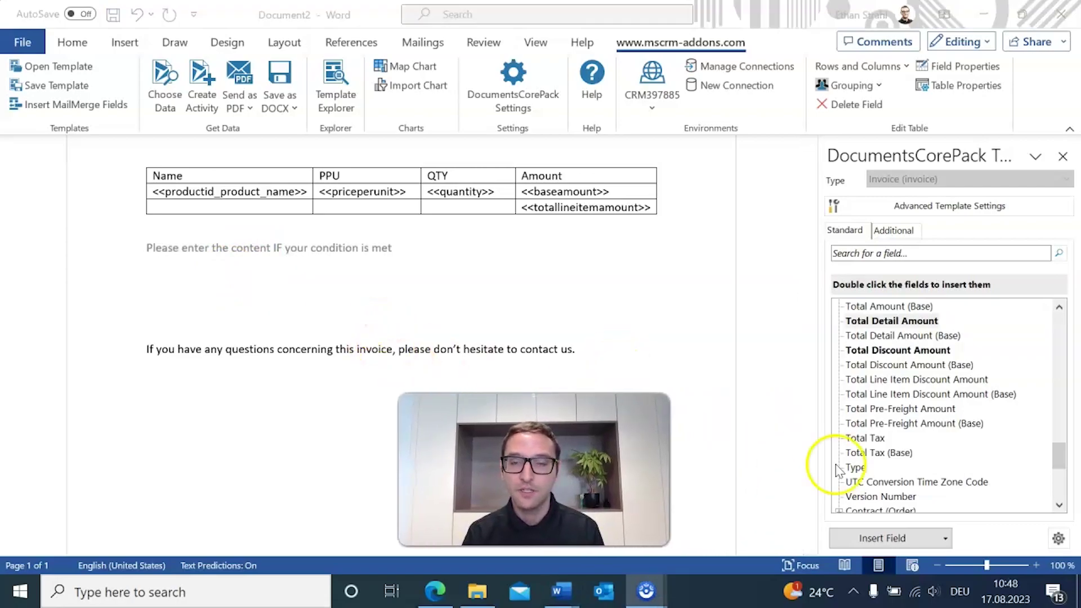
- Insert a second computed condition field below the discount block and name it "Tax > 0"
left_click(945, 538)
mouse_move(947, 520)
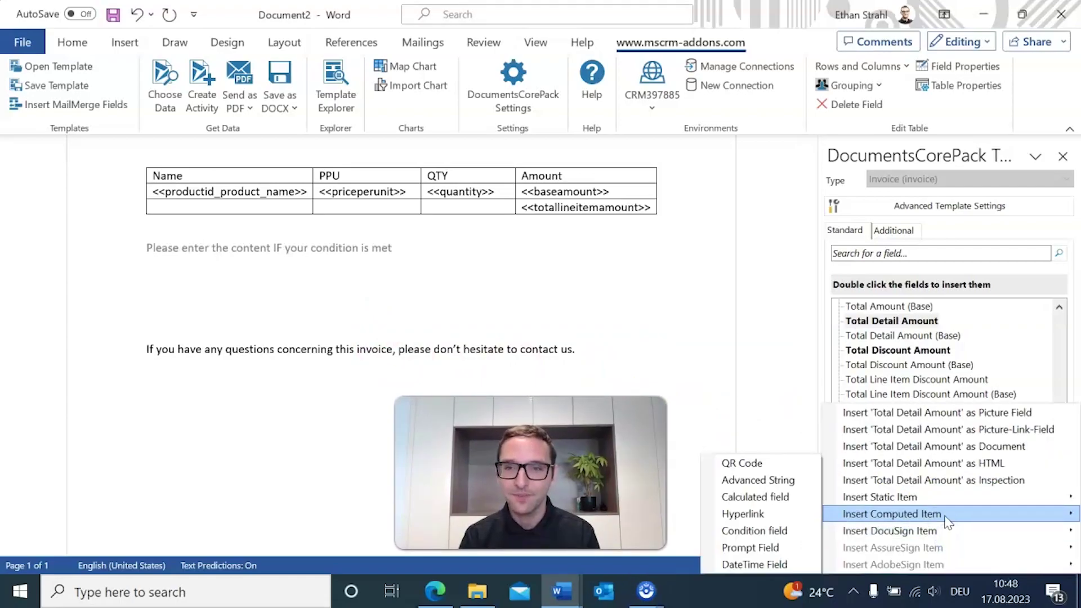
left_click(790, 531)
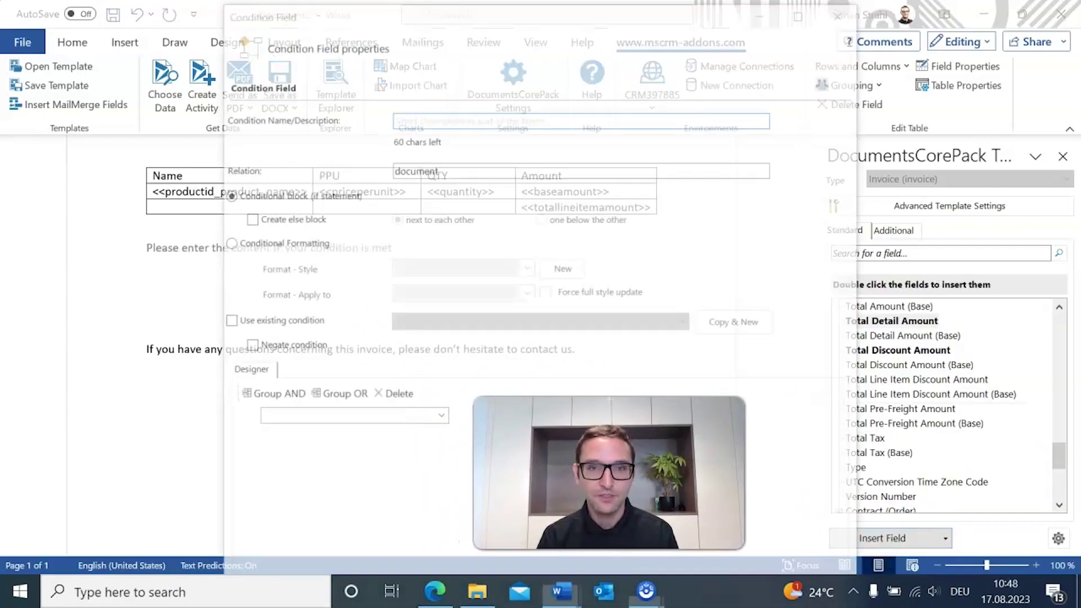
left_click_drag(524, 13, 375, 28)
type("T")
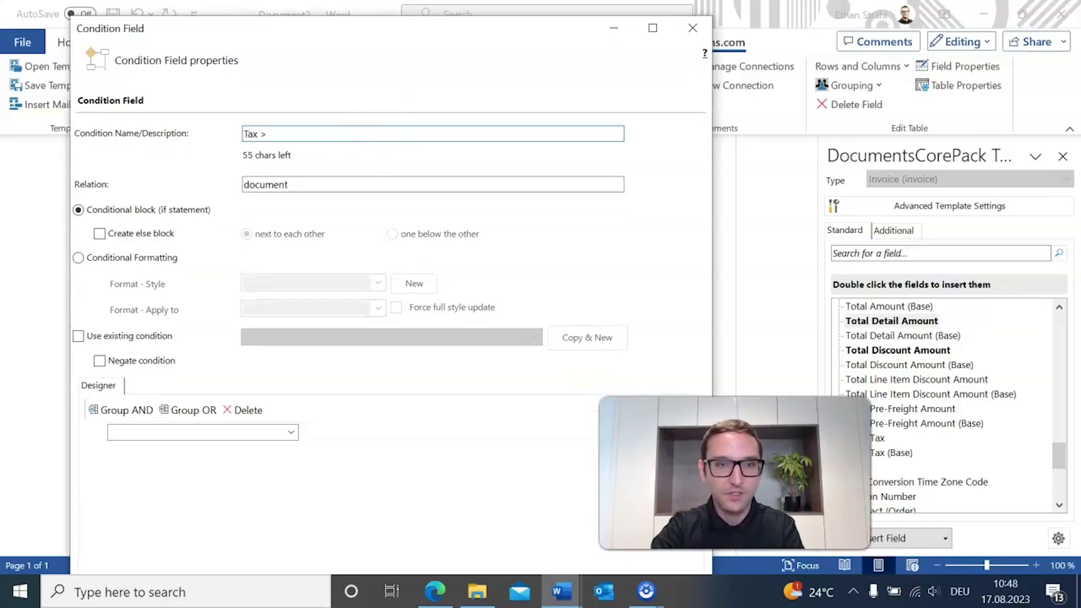
- Define the tax condition's rule as Total Tax greater than 0 and insert its conditional block
left_click(292, 432)
scroll(231, 302, "down", 15)
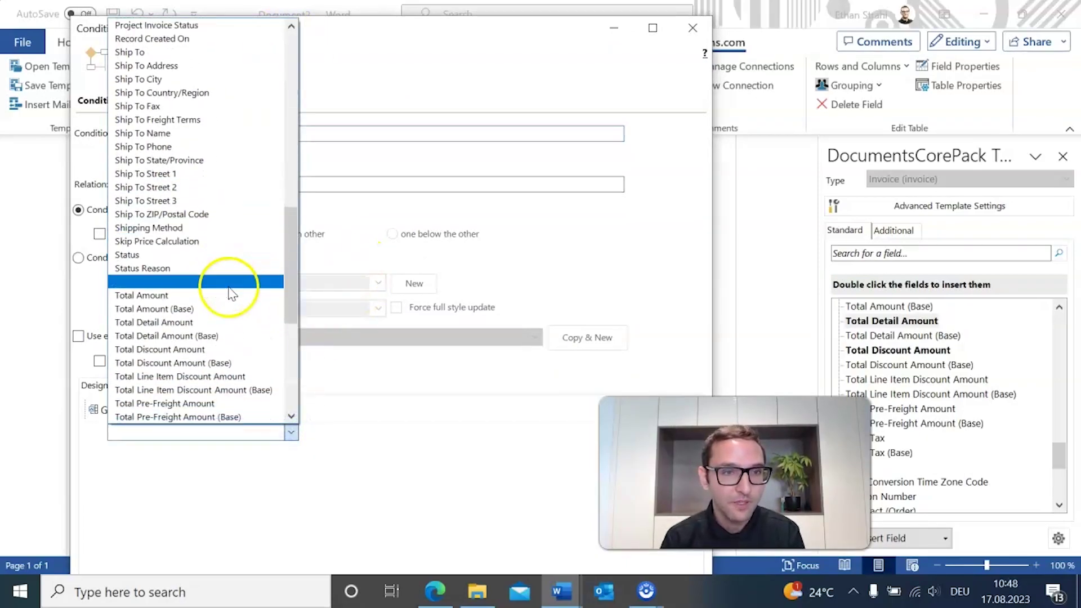
scroll(207, 284, "down", 2)
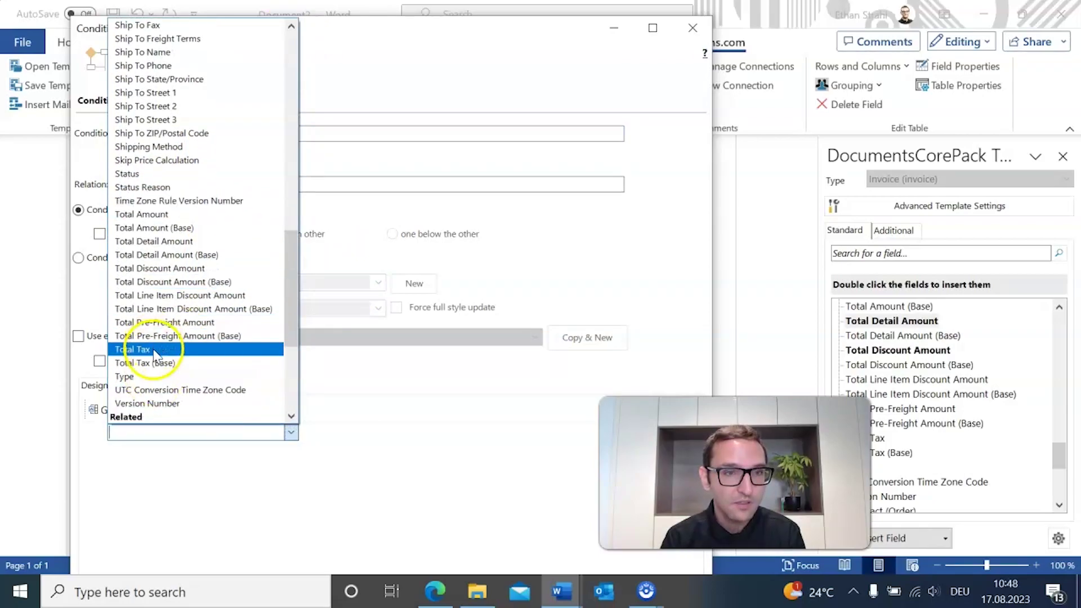
left_click(155, 350)
left_click(415, 434)
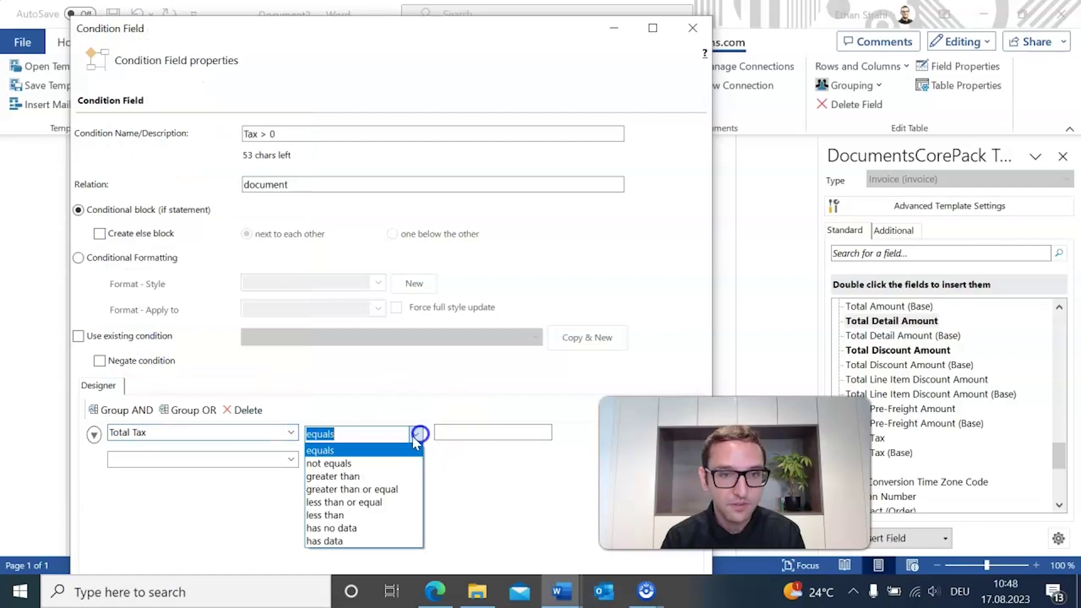
left_click(375, 478)
left_click(469, 431)
type("0")
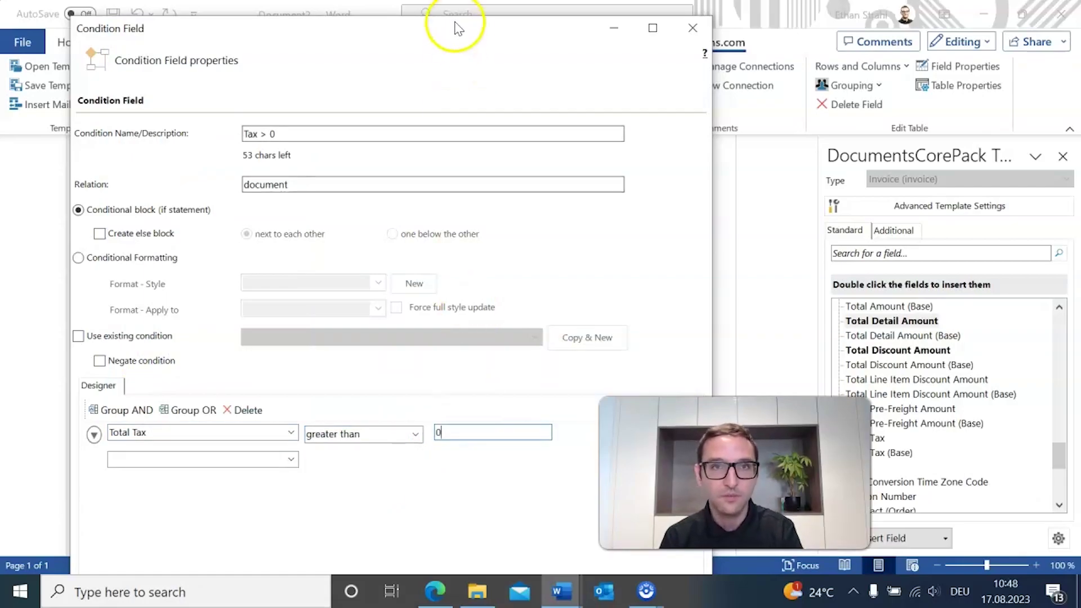
left_click_drag(453, 20, 410, 26)
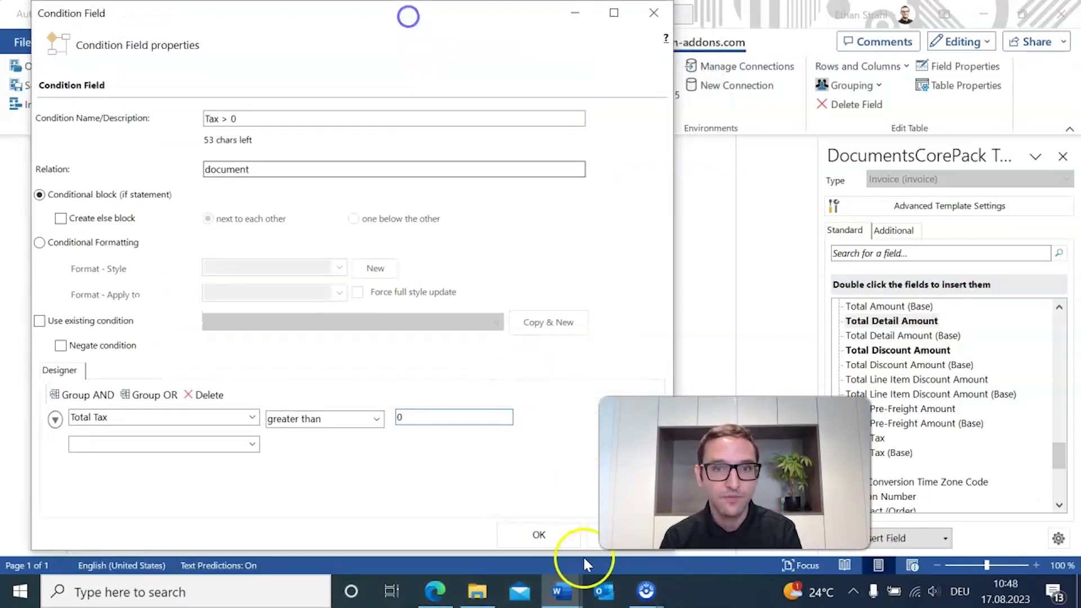
left_click(546, 537)
- Add two blank lines below the "Tax > 0" conditional block
left_click(437, 301)
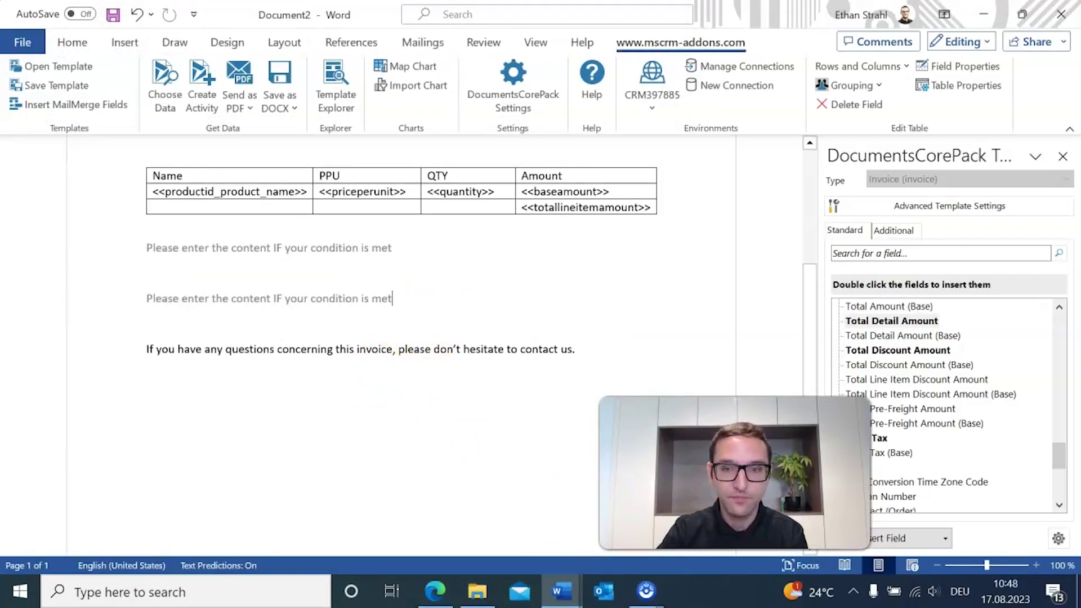
key("Return")
key("Return")
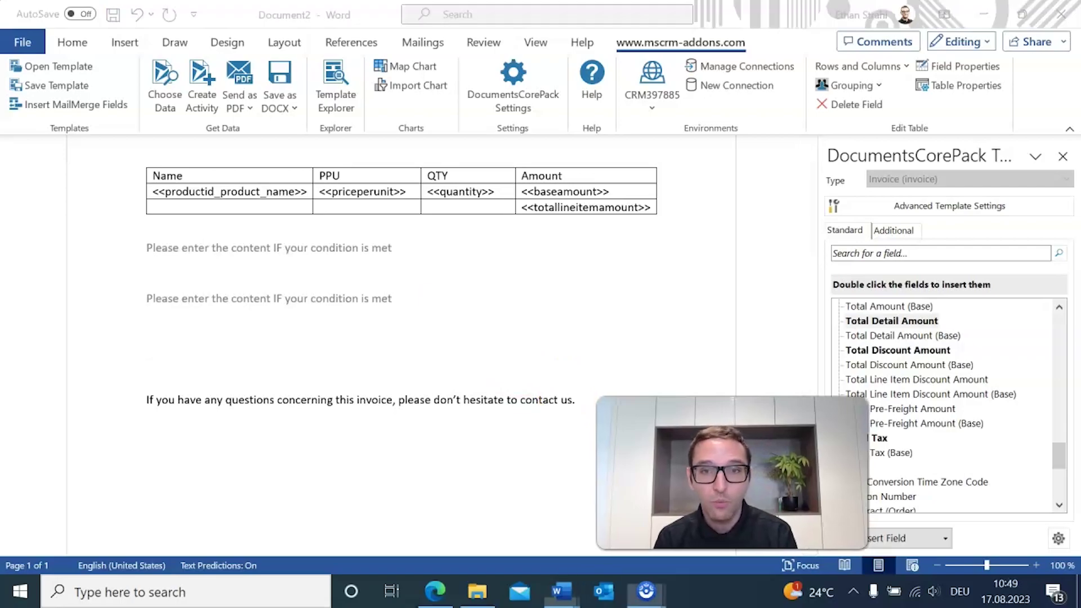
- Insert a third computed condition field above the closing sentence and name it "Discount OR Tax > 0"
left_click(948, 538)
left_click(948, 537)
mouse_move(895, 513)
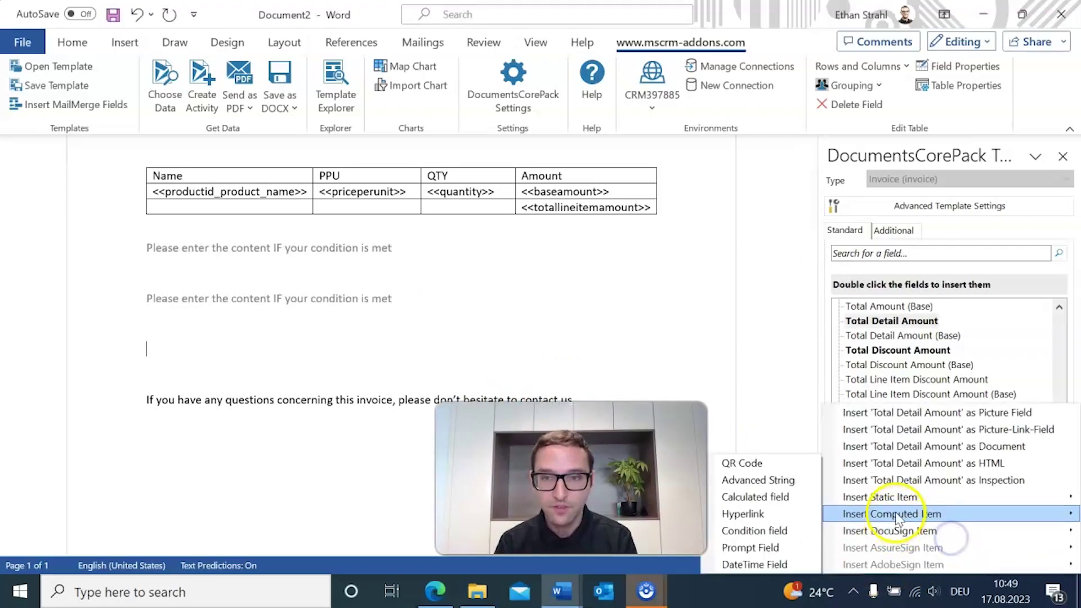
left_click(783, 534)
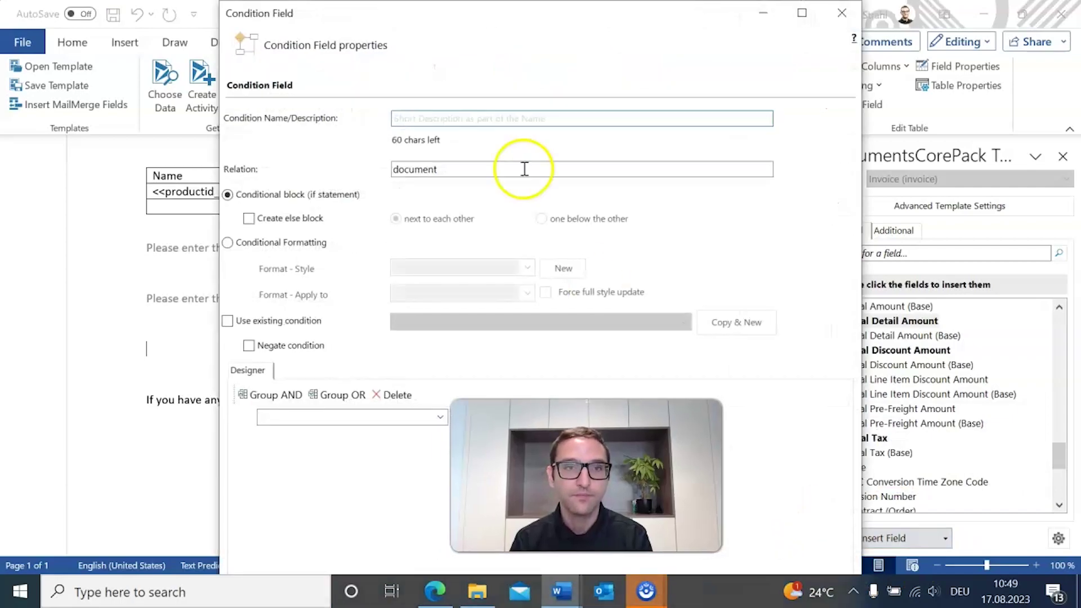
left_click_drag(415, 18, 266, 34)
left_click(335, 140)
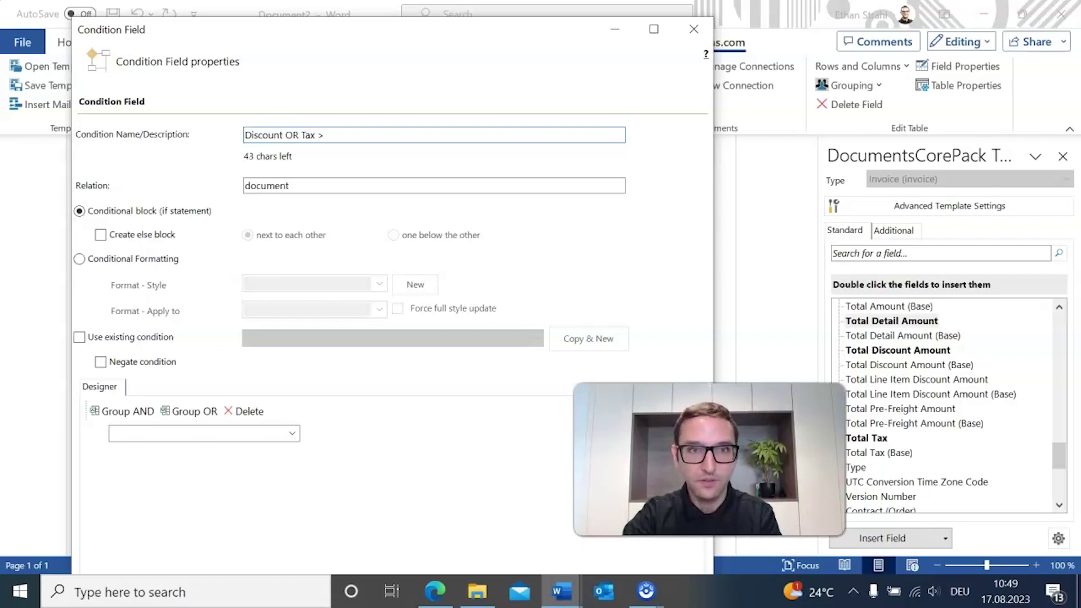
left_click_drag(363, 28, 339, 26)
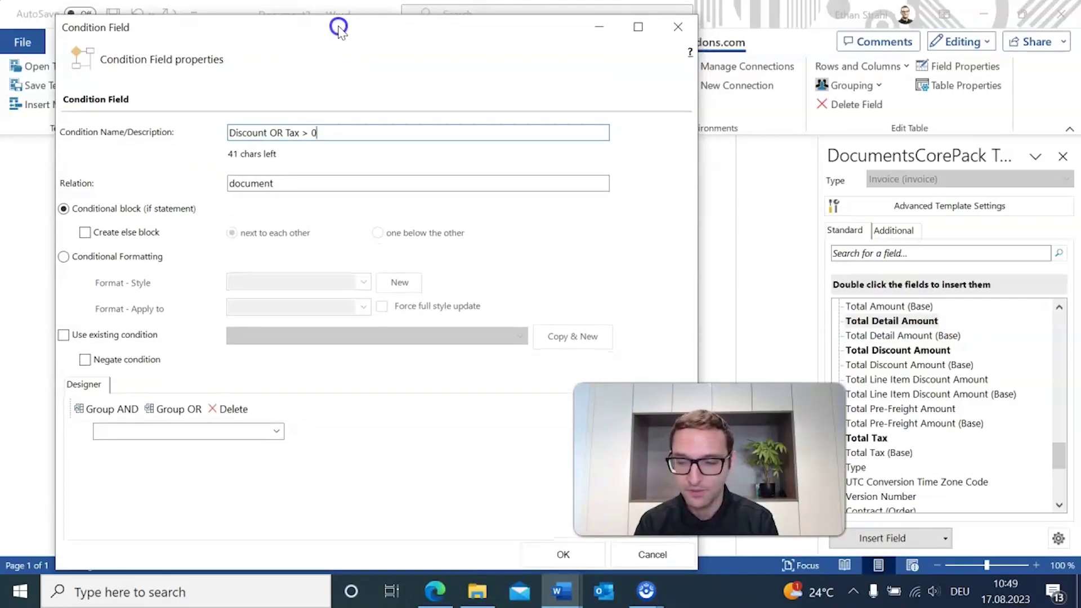
- Set the combined condition's first criterion to Total Discount Amount greater than 0
left_click(277, 432)
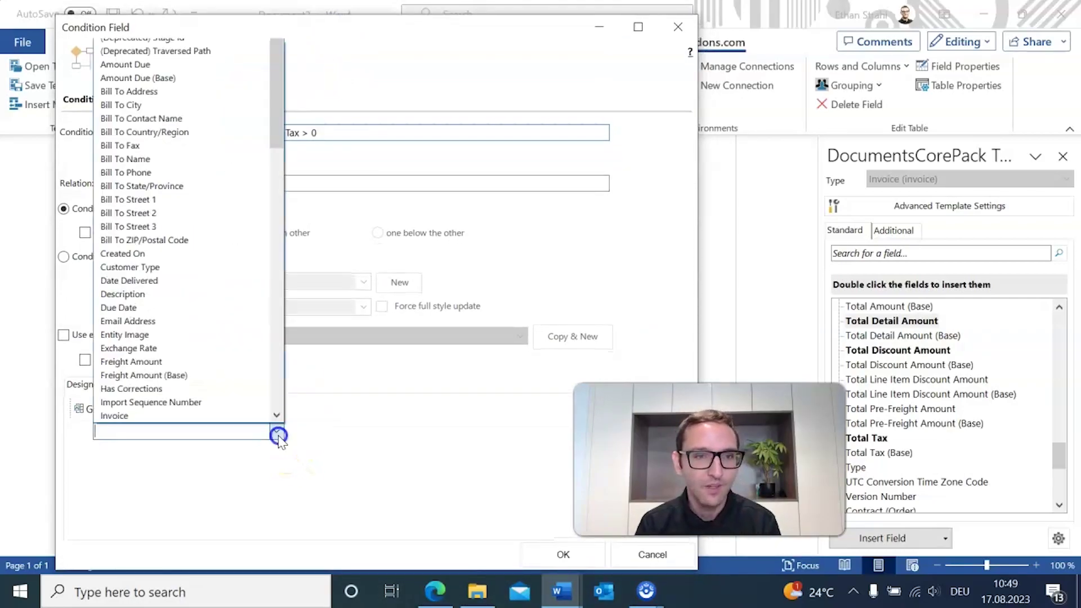
scroll(204, 152, "down", 18)
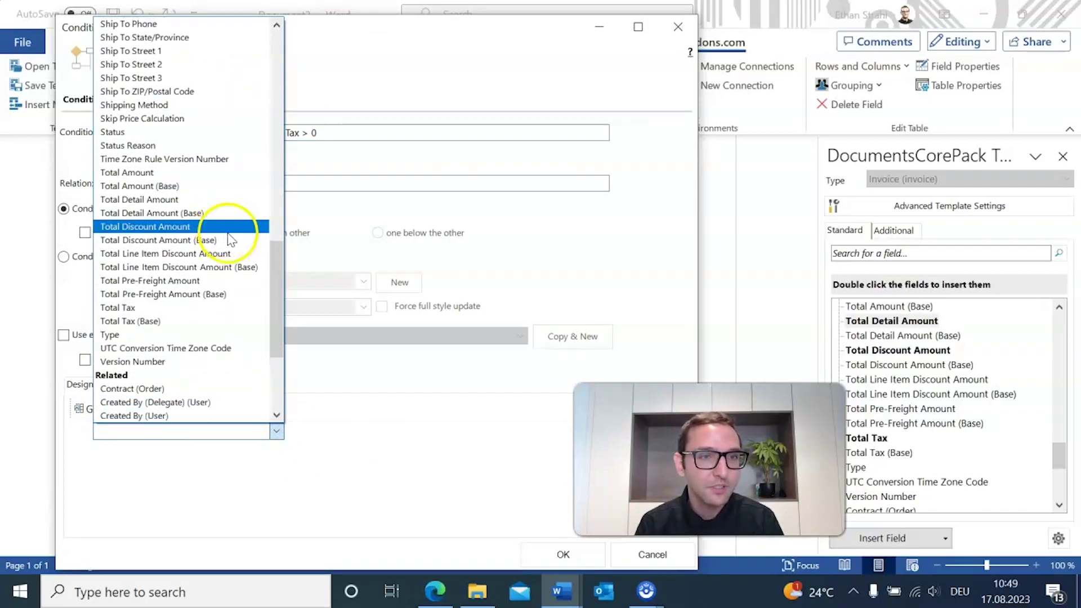
left_click(168, 225)
left_click(400, 432)
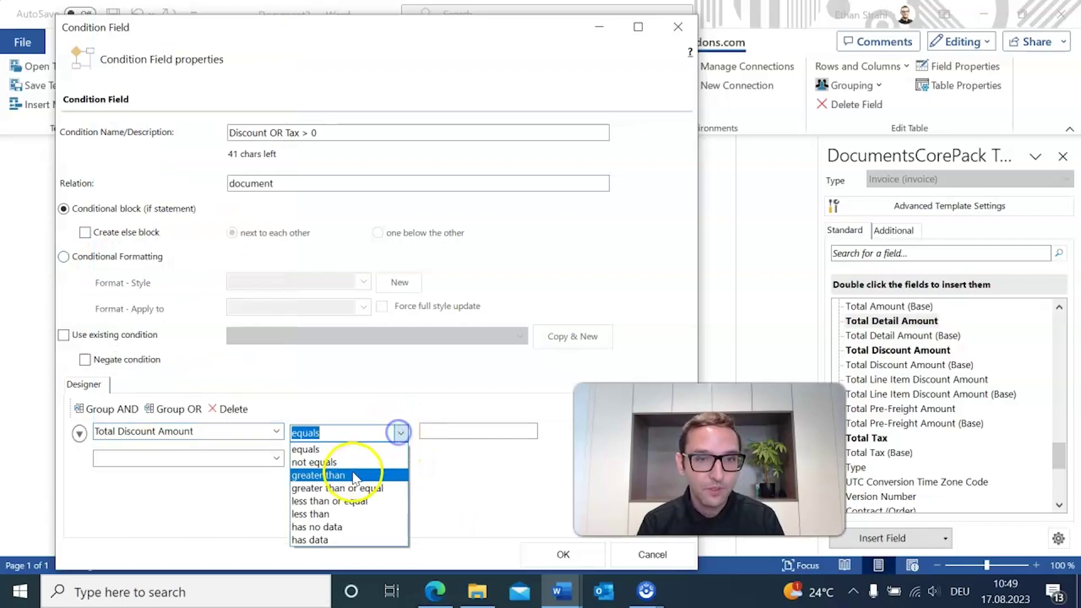
left_click(350, 477)
left_click(444, 432)
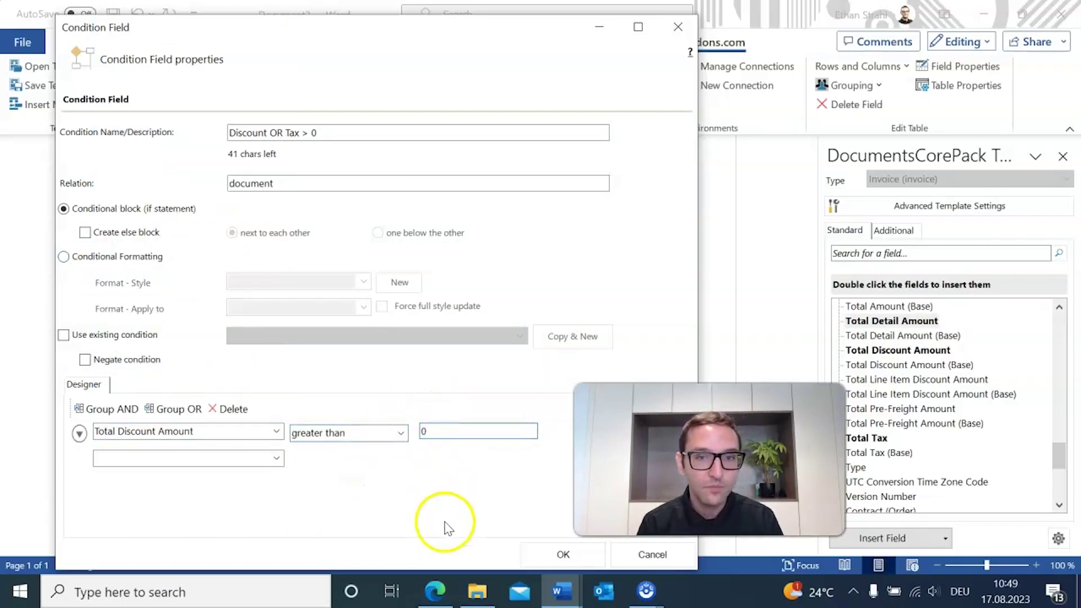
- Add a second criterion to the combined condition: Total Tax greater than 0
left_click(281, 457)
scroll(231, 276, "down", 9)
scroll(223, 285, "down", 10)
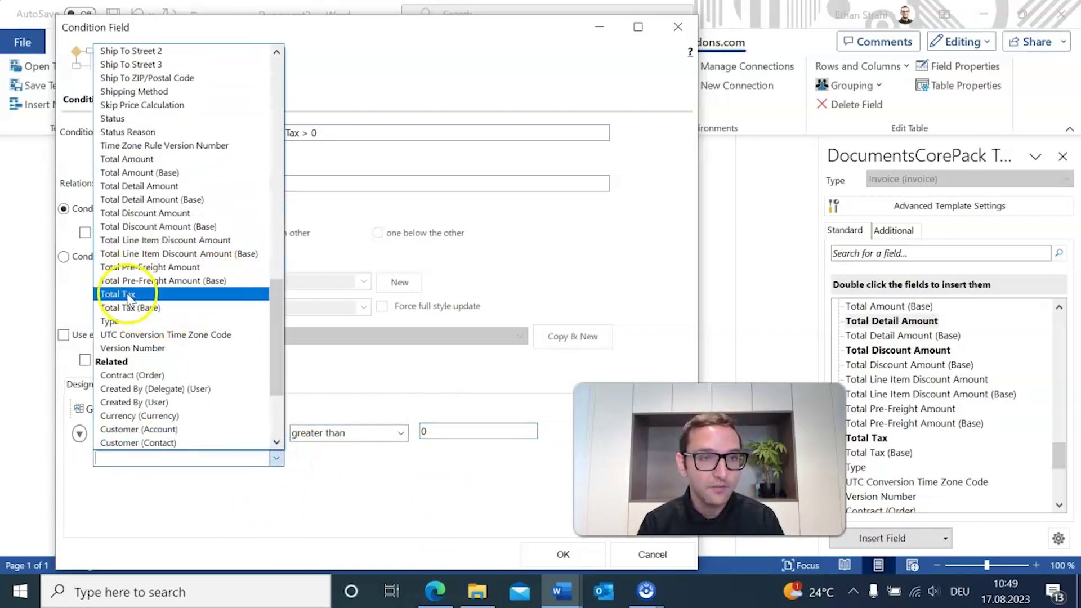
left_click(129, 294)
left_click(400, 458)
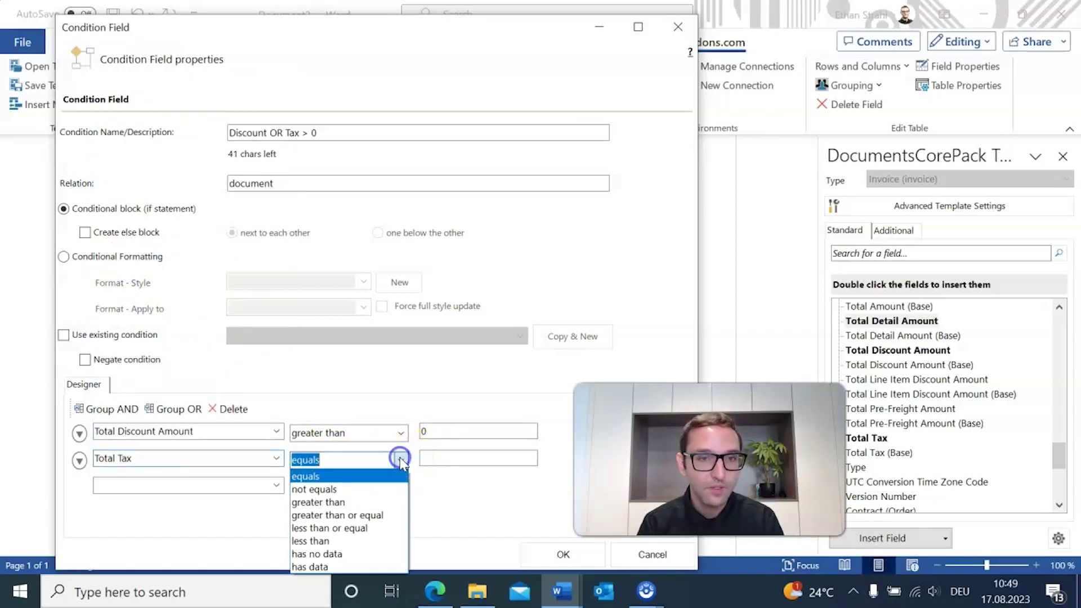
left_click(382, 501)
left_click(441, 456)
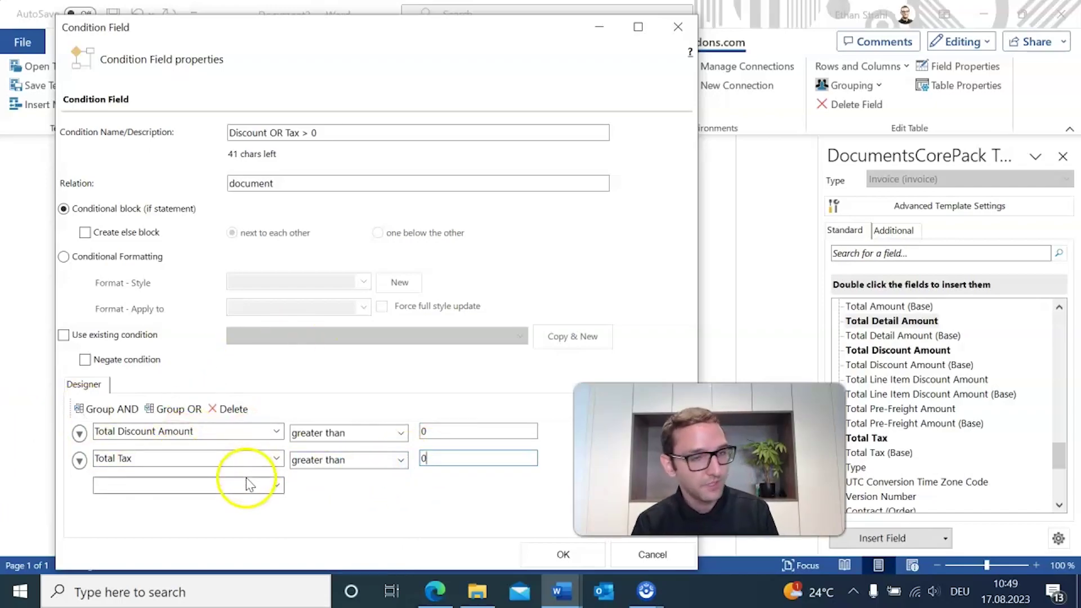
- Group the Total Discount Amount and Total Tax criteria with OR and insert the combined conditional block
left_click(80, 434)
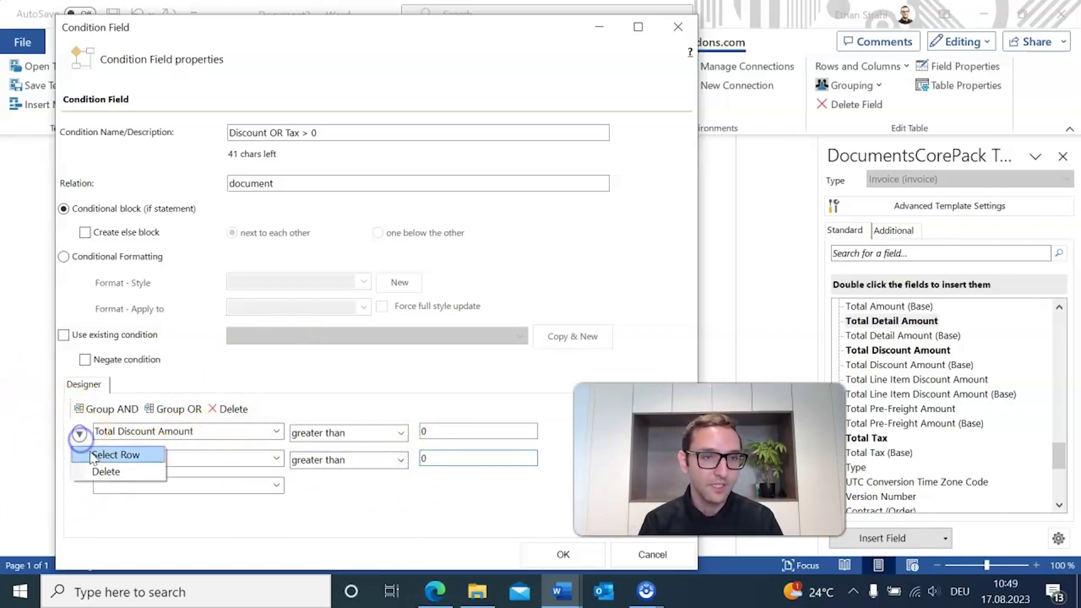
left_click(80, 433)
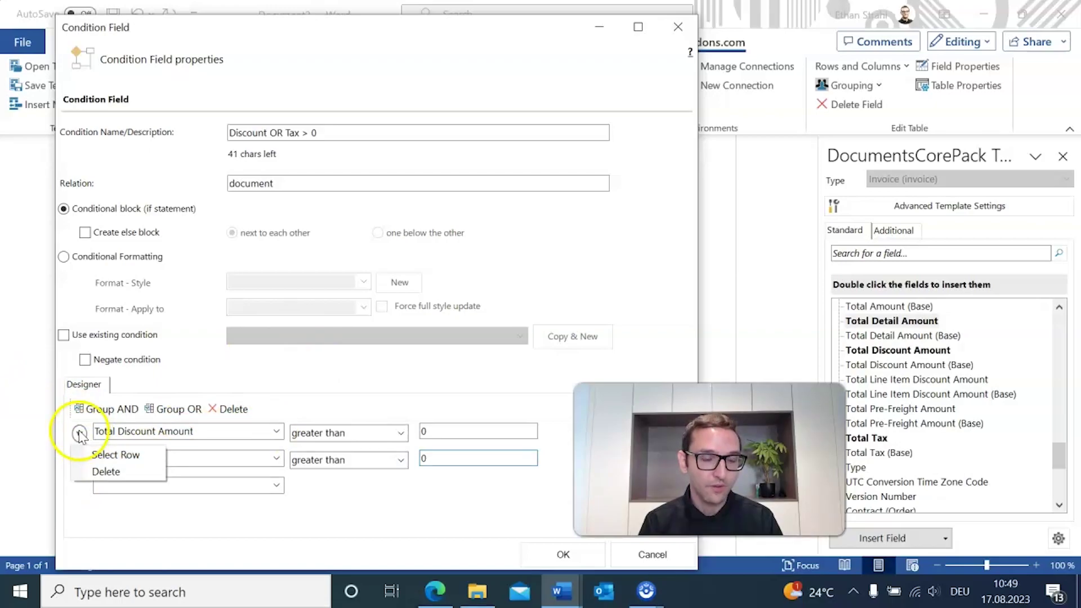
left_click(103, 454)
left_click(80, 461)
left_click(101, 480)
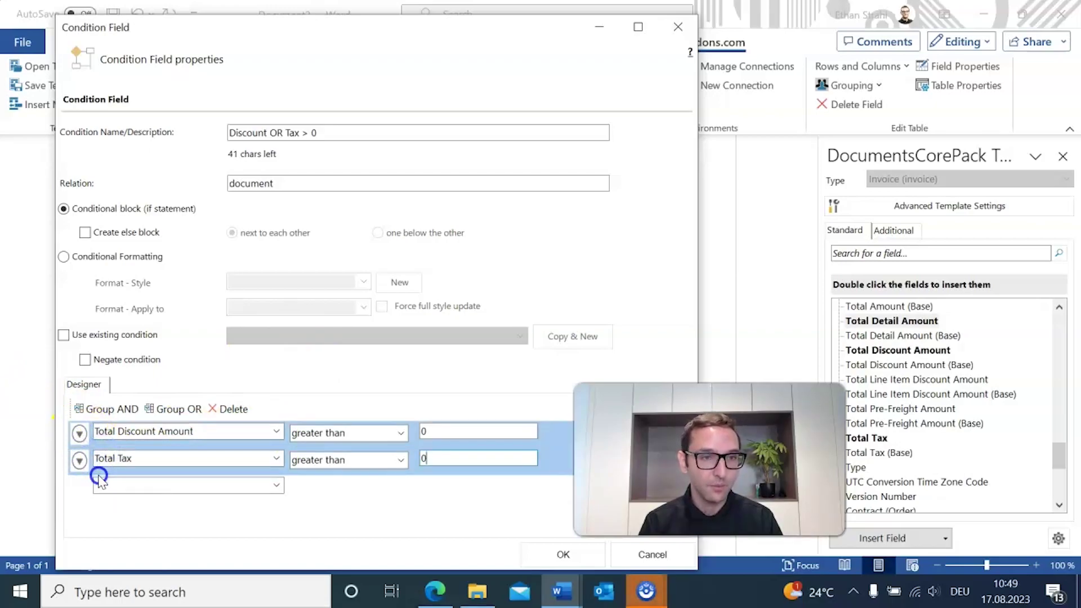
left_click(179, 414)
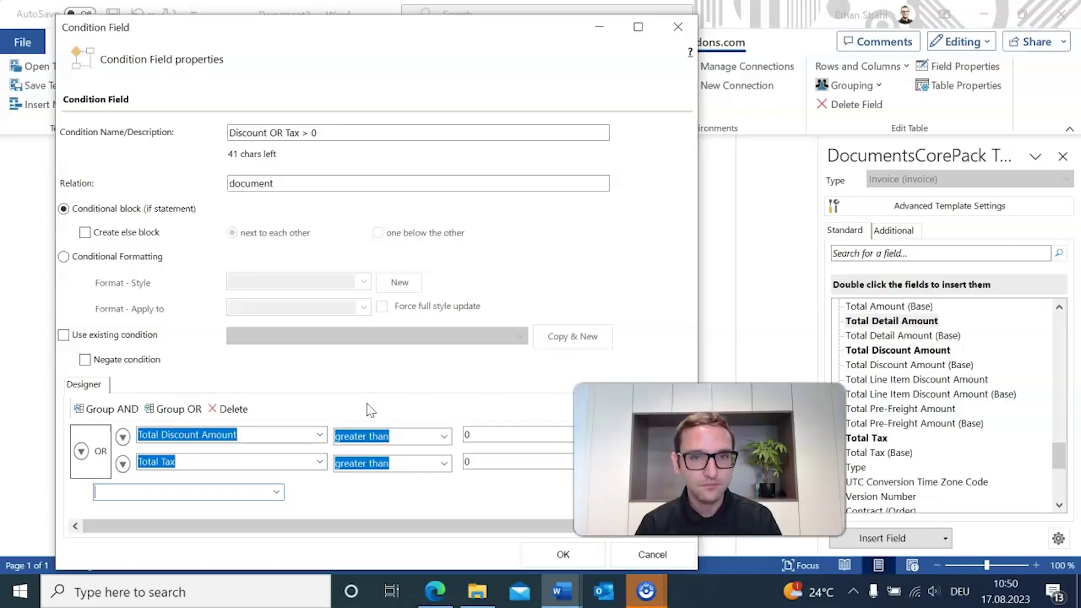
left_click(560, 553)
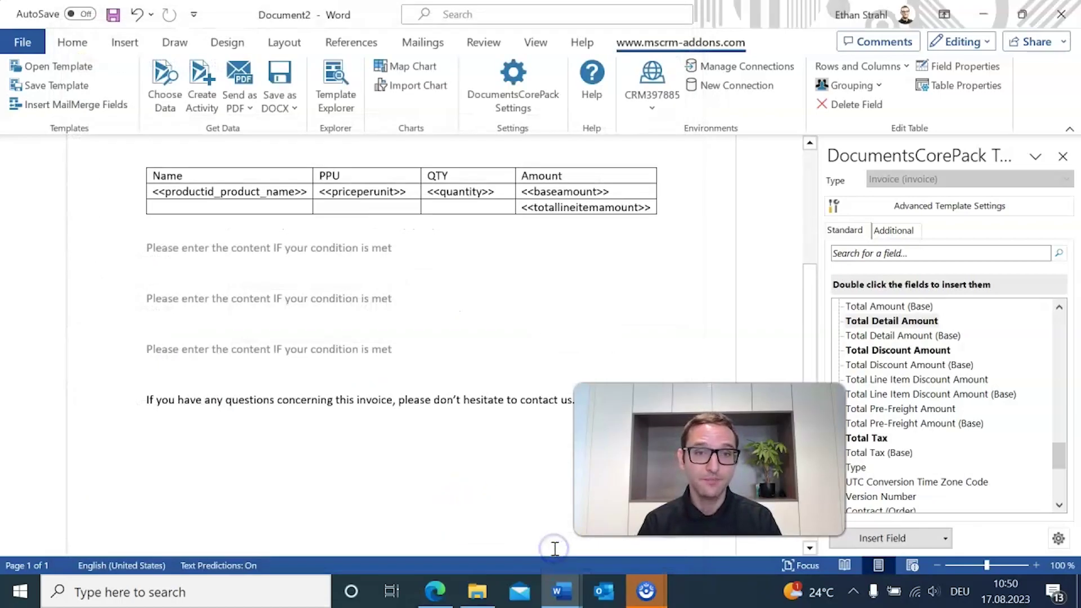
scroll(490, 363, "up", 1)
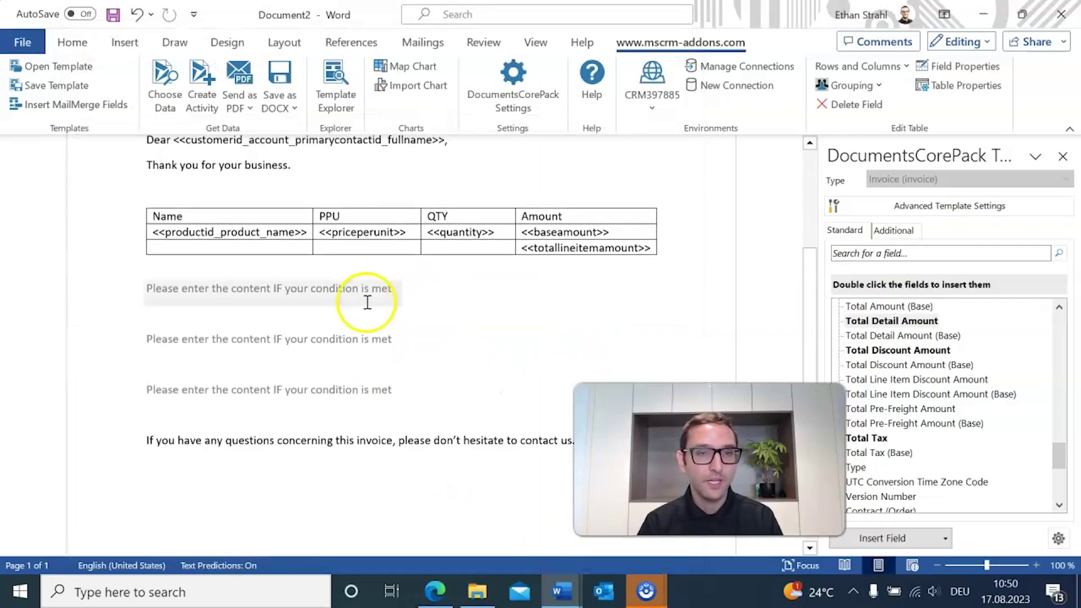
left_click(305, 291)
left_click(290, 352)
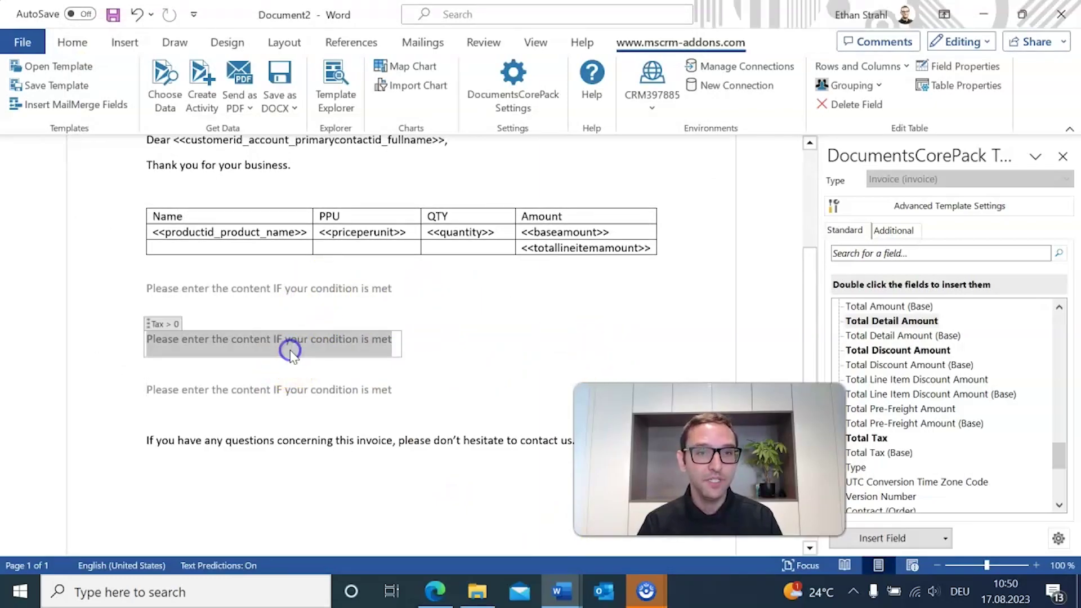
left_click(294, 390)
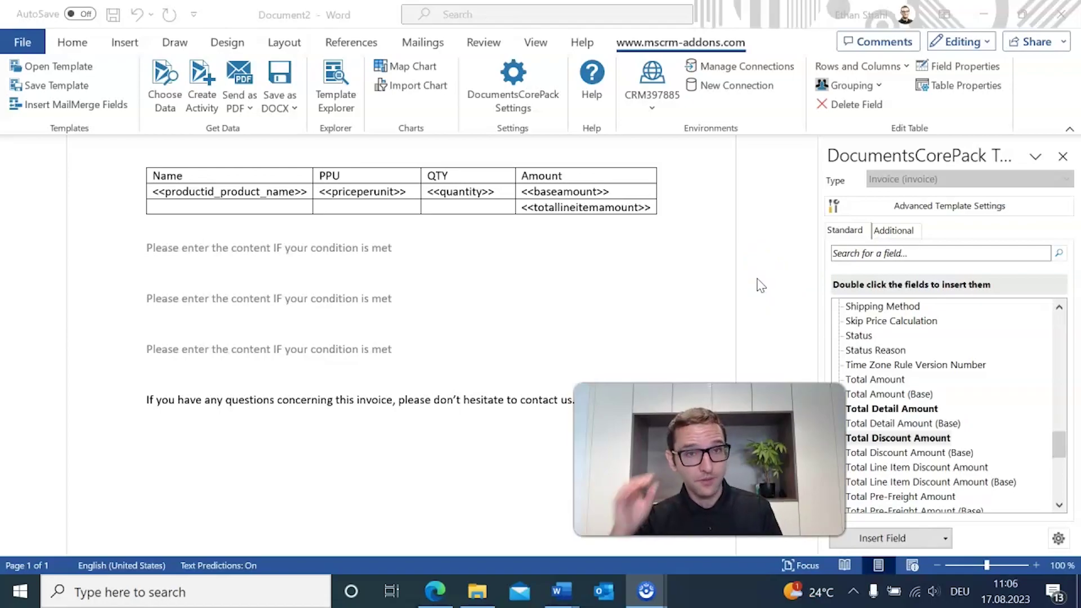
- Insert a table with four columns and one row in the "Discount > 0" conditional block
left_click(219, 250)
left_click(554, 590)
left_click(503, 534)
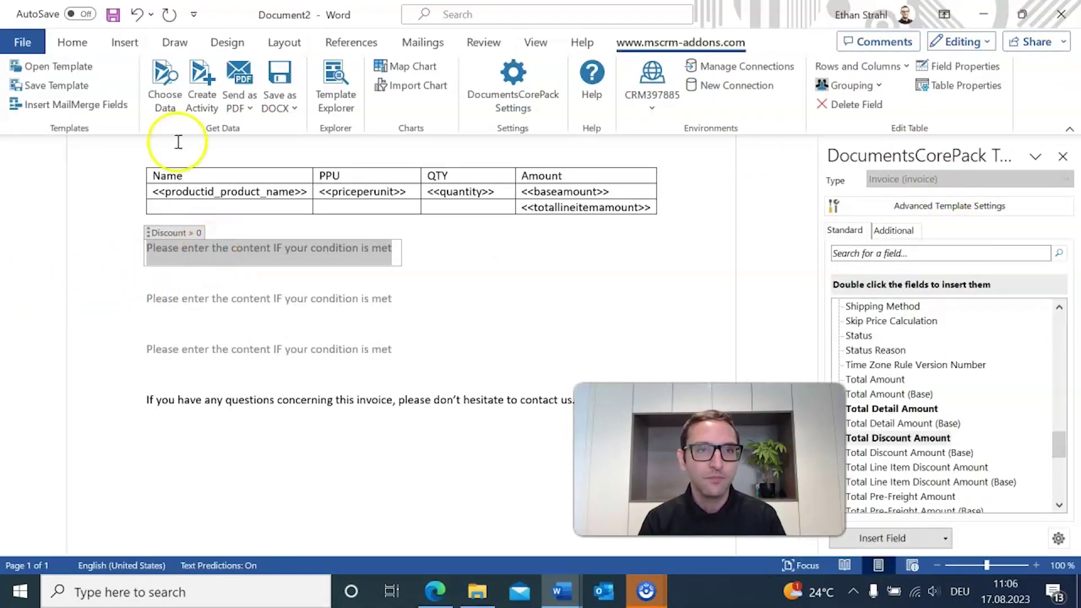
left_click(126, 43)
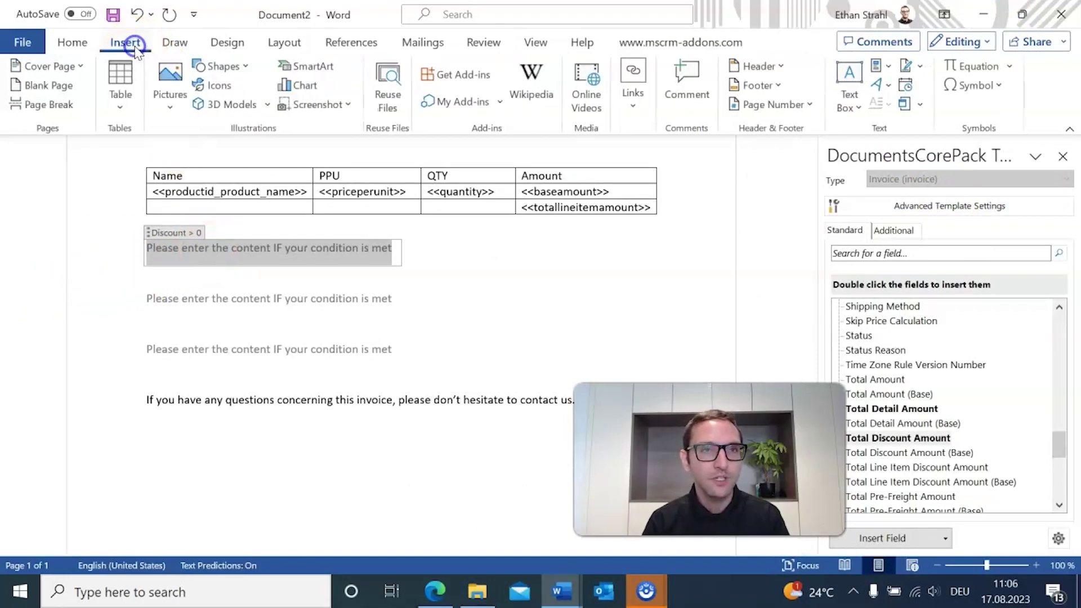
left_click(122, 92)
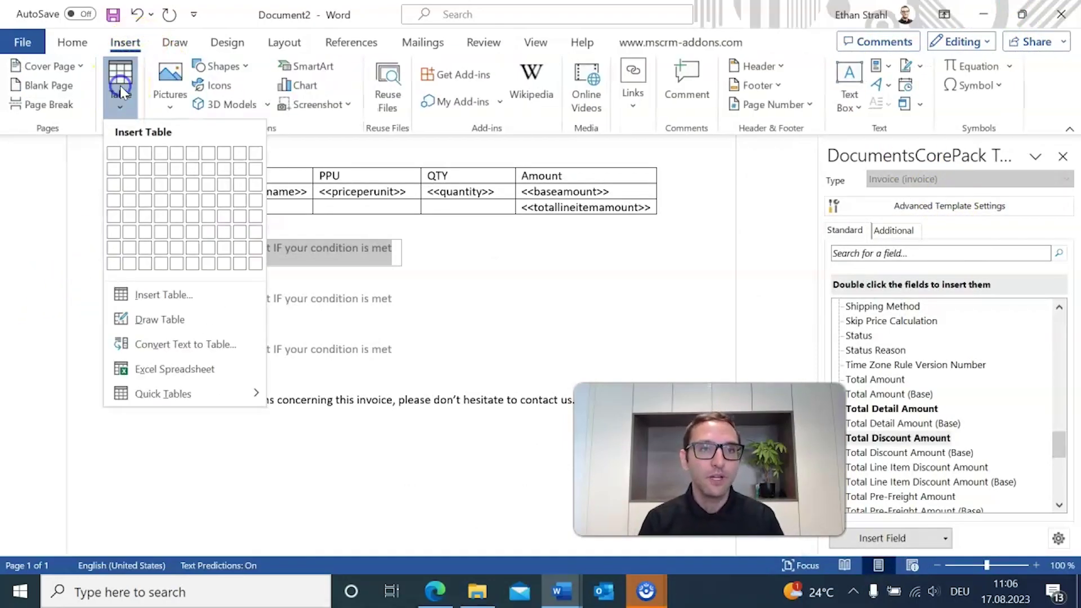
left_click(161, 161)
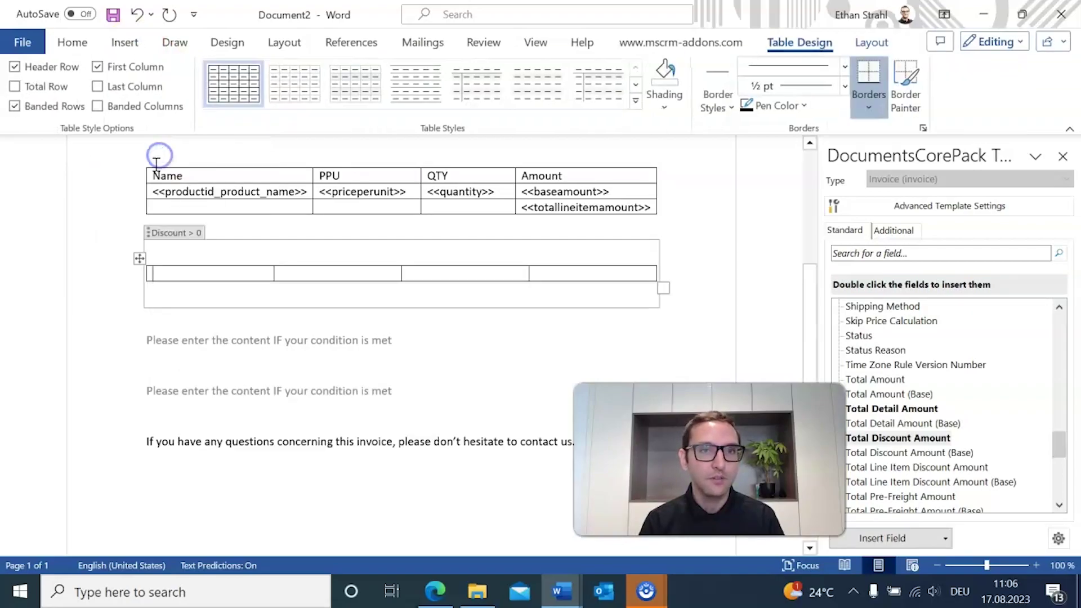
- Insert a table with four columns and one row in the "Tax > 0" conditional block
left_click(304, 344)
left_click(135, 43)
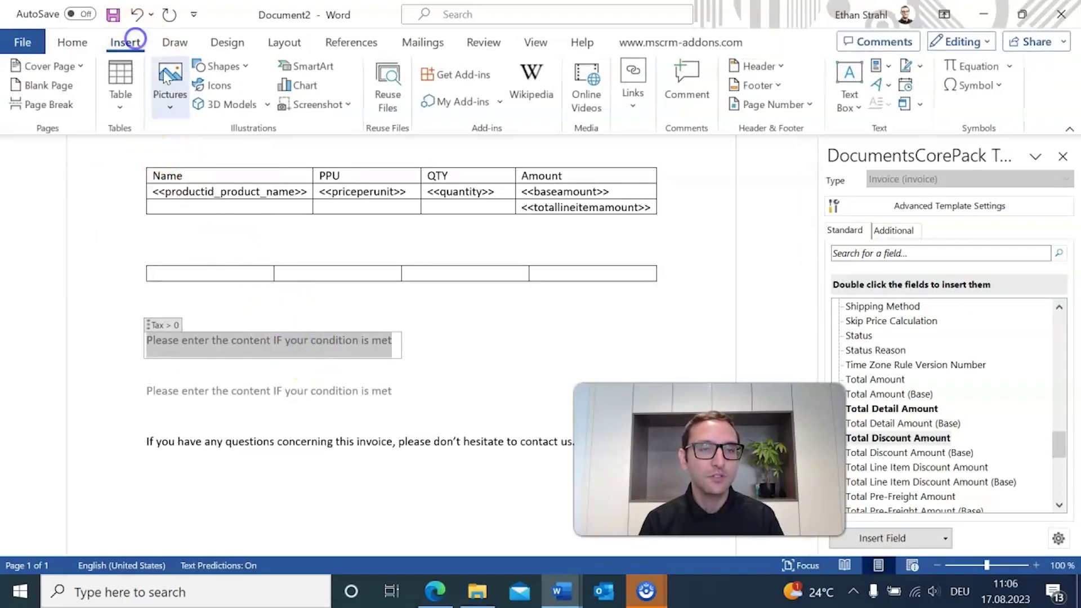
left_click(120, 85)
left_click(160, 155)
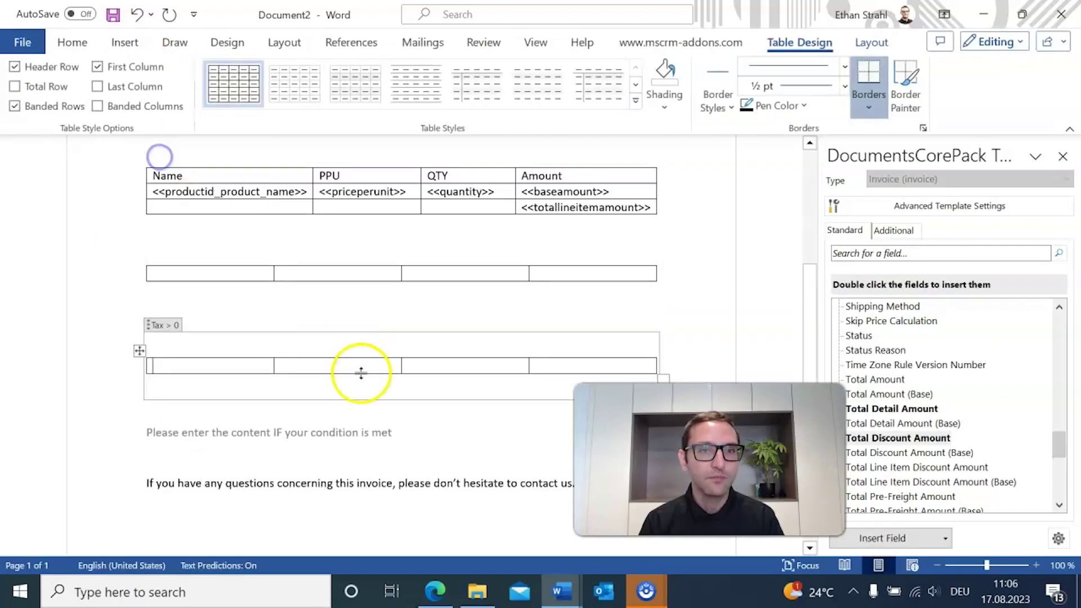
- Insert a table with four columns and one row in the "Discount OR Tax > 0" conditional block
left_click(337, 442)
left_click(124, 38)
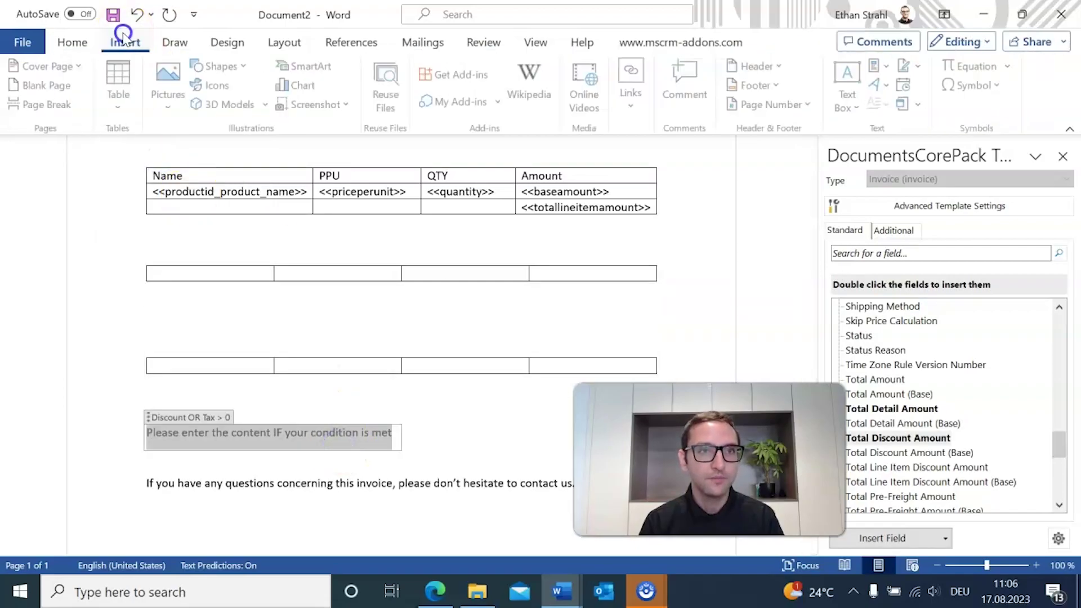
left_click(116, 92)
left_click(157, 152)
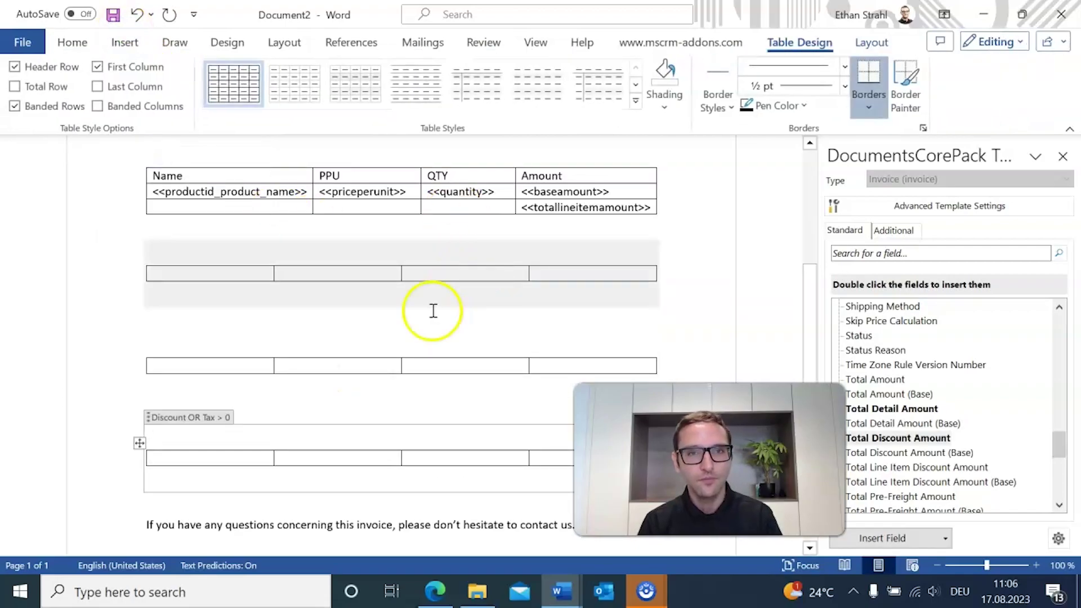
- In the "Discount > 0" table, enter "Discount" in the second cell and "-" in the third
left_click(321, 276)
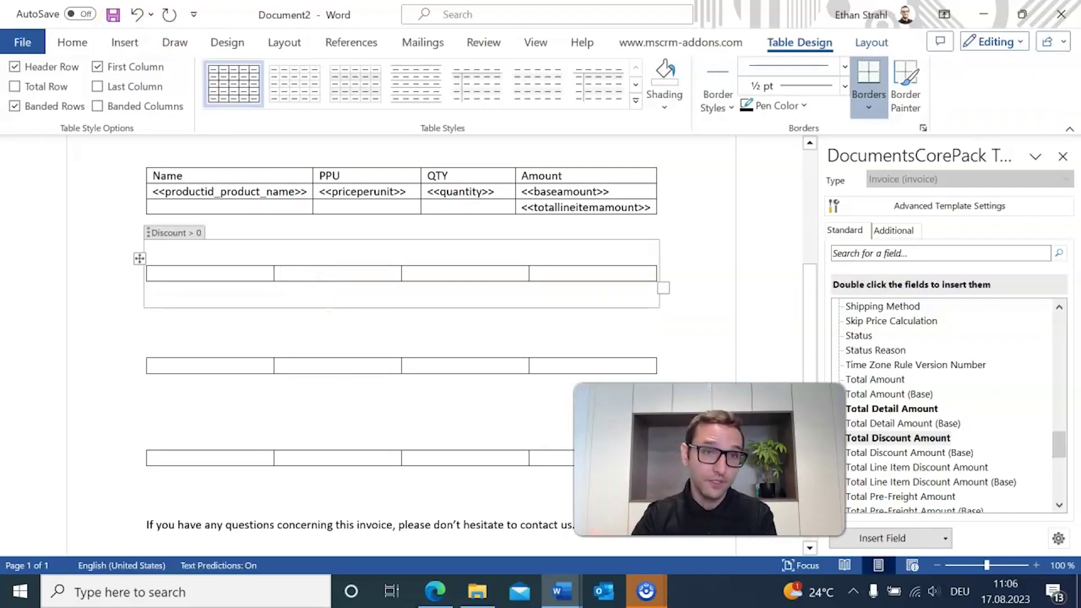
type("Discount")
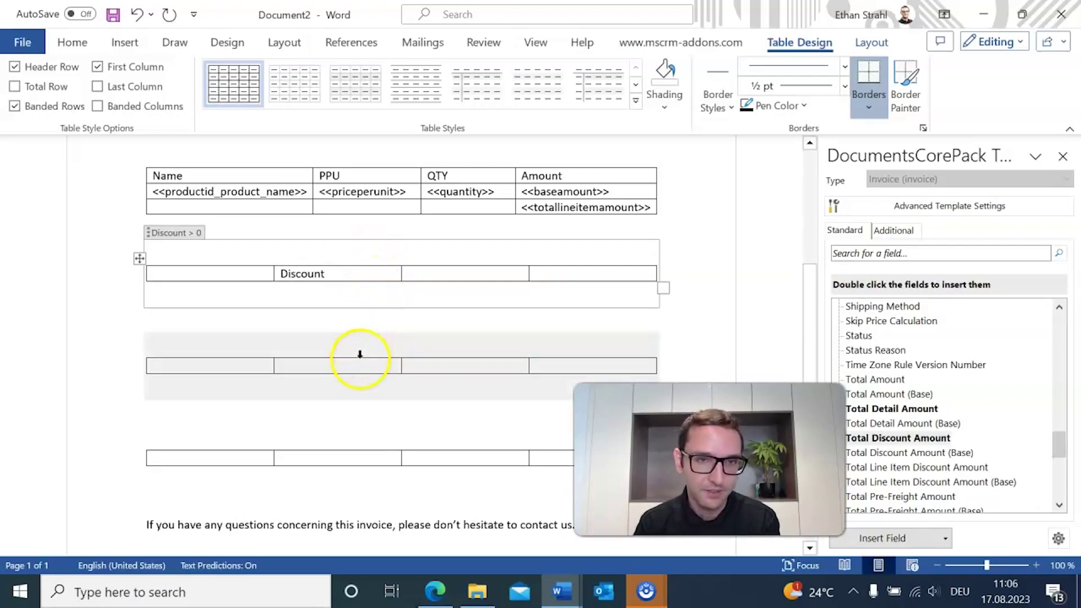
left_click(470, 274)
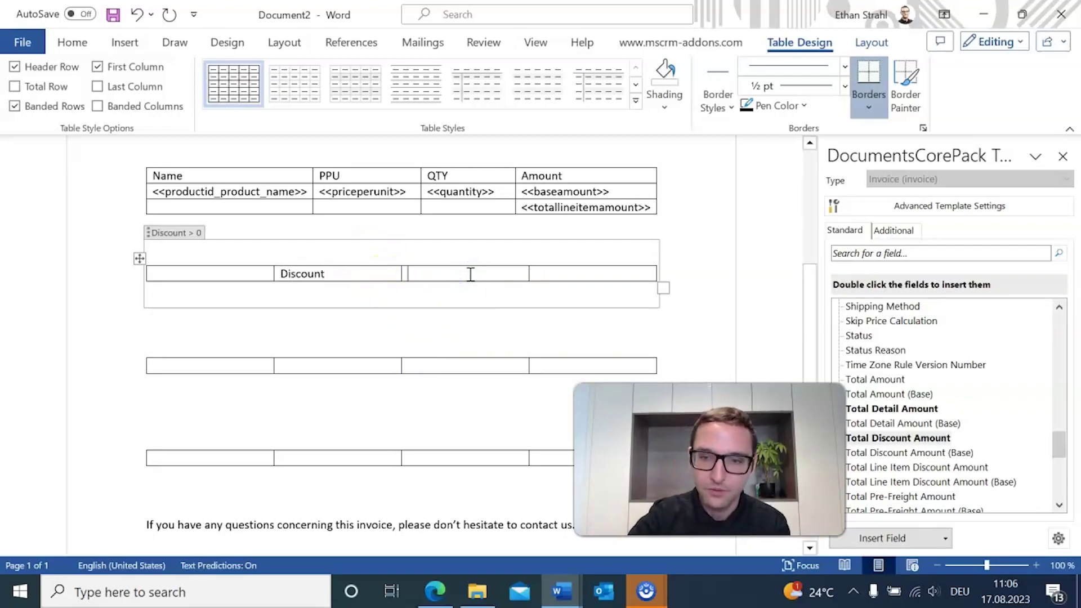
- Enter "Tax" and "+" in the second and third cells of the "Tax > 0" table, and "Total Amount" in the combined table's second cell
left_click(365, 366)
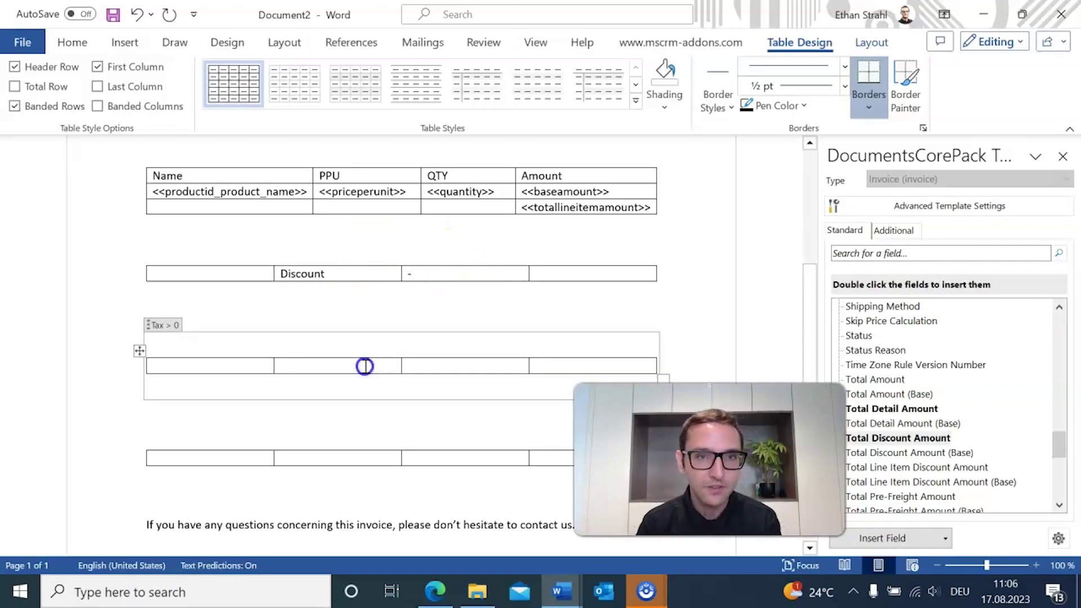
type("Tax")
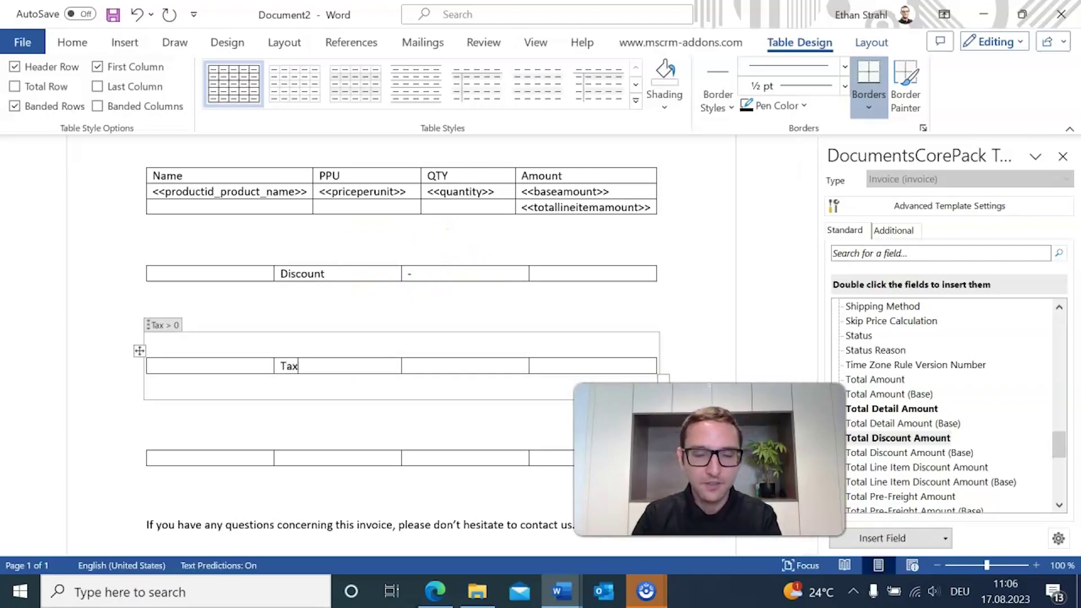
left_click(452, 362)
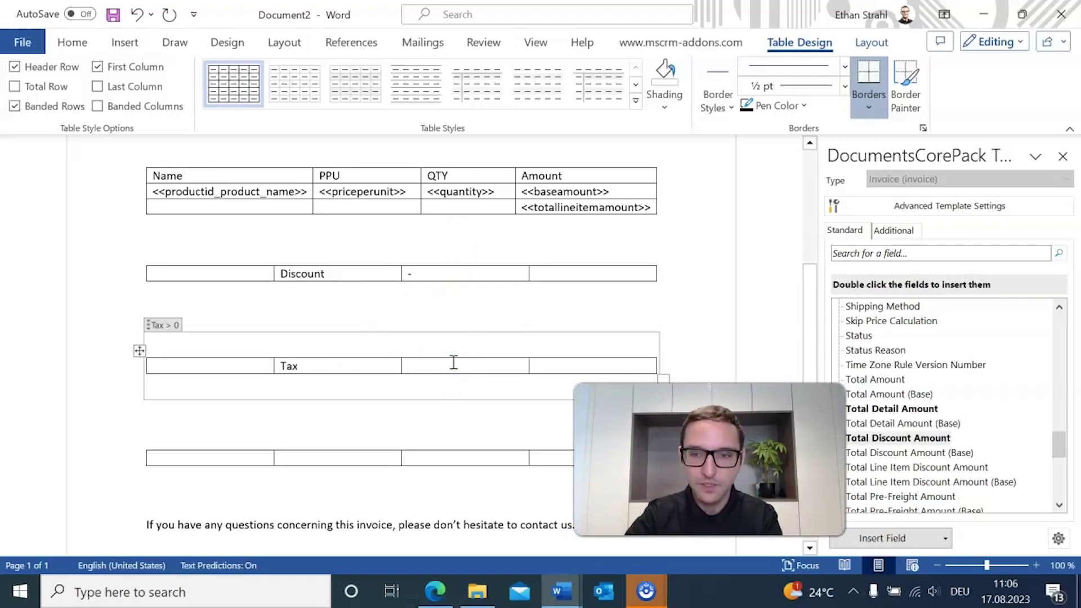
left_click(367, 456)
type("Toa")
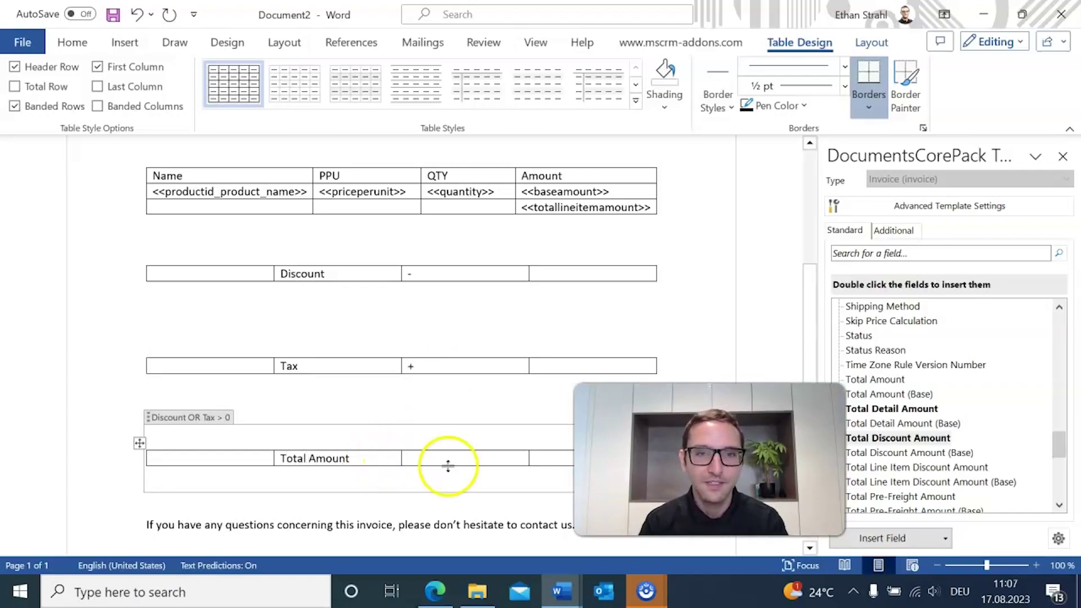
- Insert the Total Discount Amount field in the Discount row's last cell and the Total Tax field in the Tax row's last cell
left_click(558, 278)
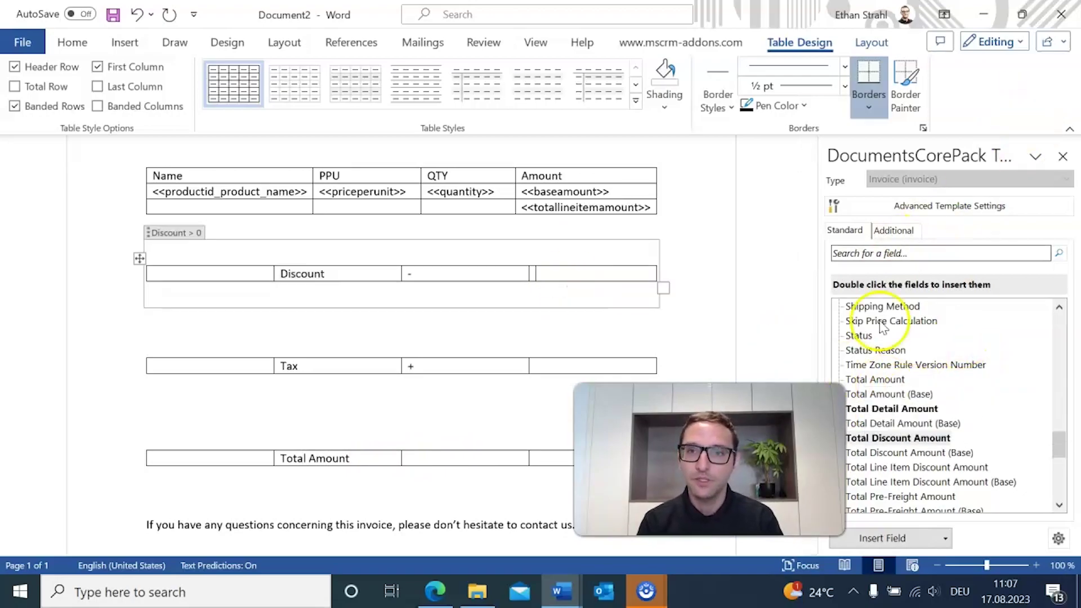
scroll(996, 374, "down", 1)
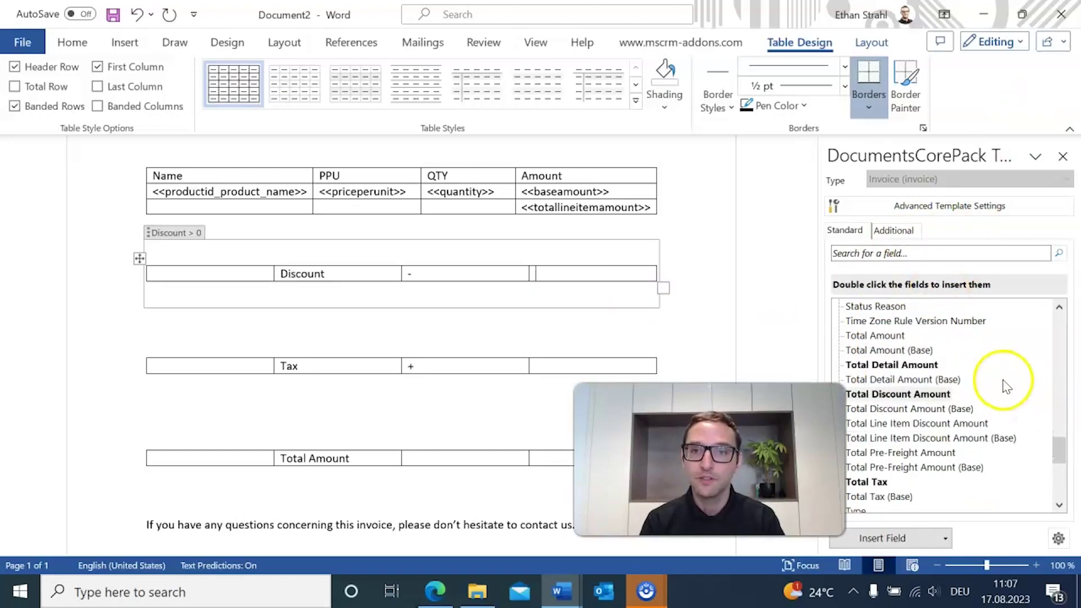
double_click(893, 396)
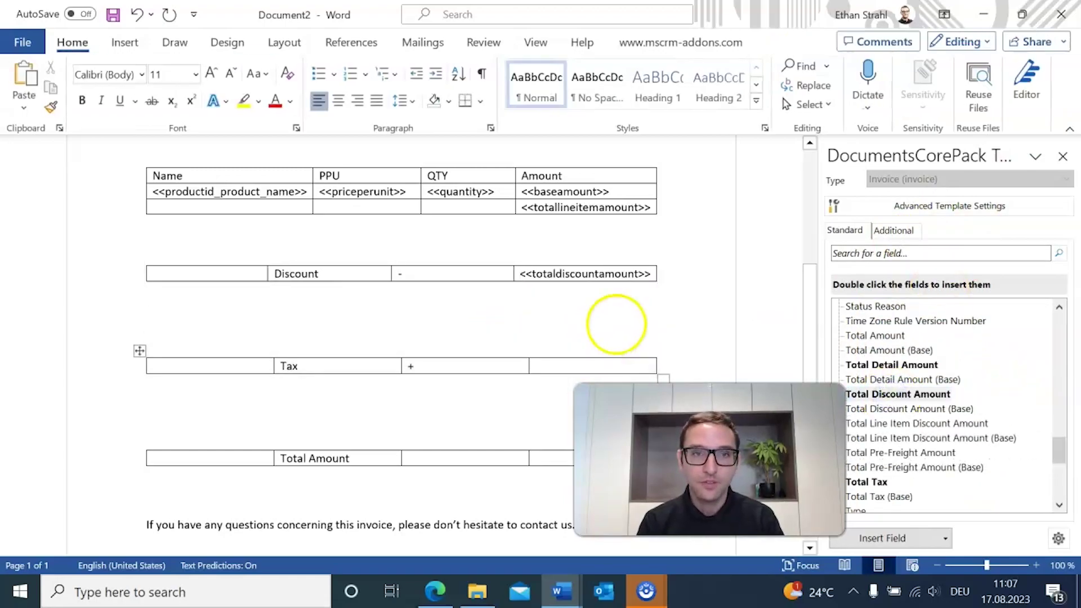
left_click(561, 367)
scroll(867, 366, "down", 1)
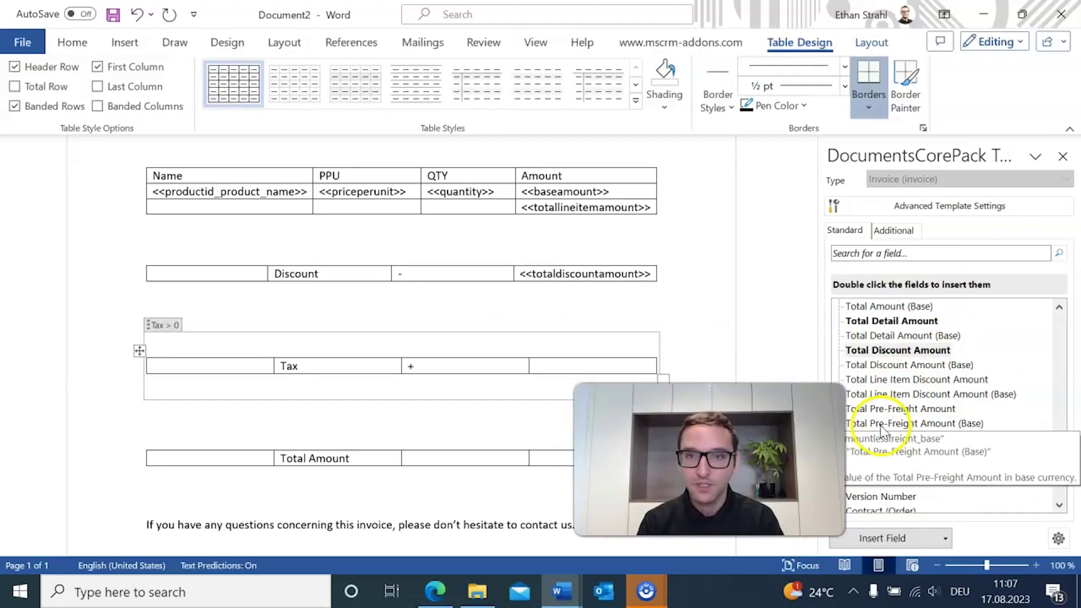
double_click(867, 438)
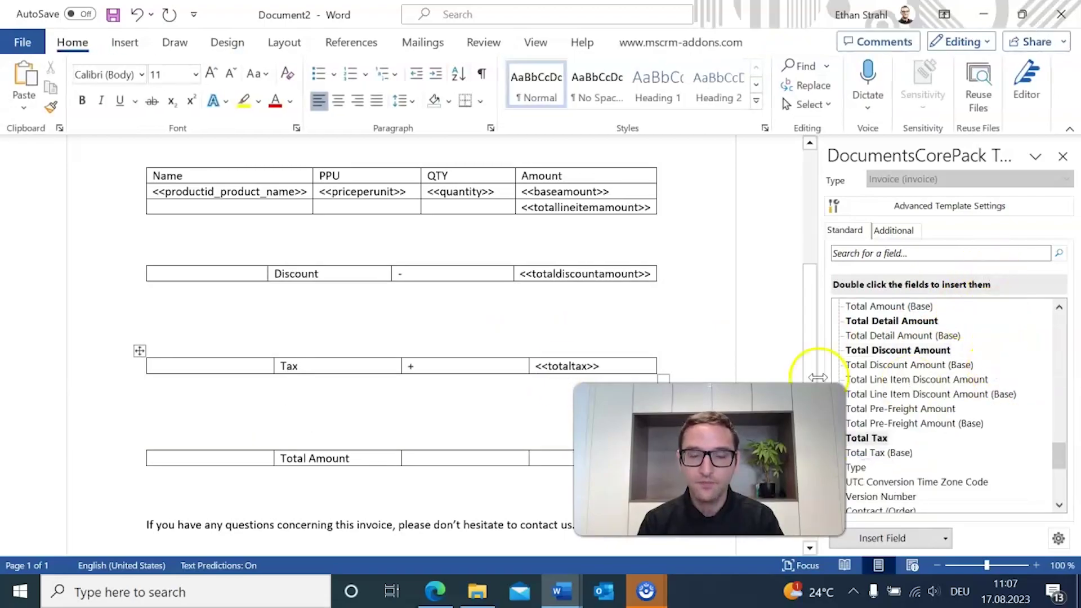
- Insert the Total Amount field in the last cell of the "Total Amount" row
left_click(536, 457)
scroll(1000, 372, "up", 1)
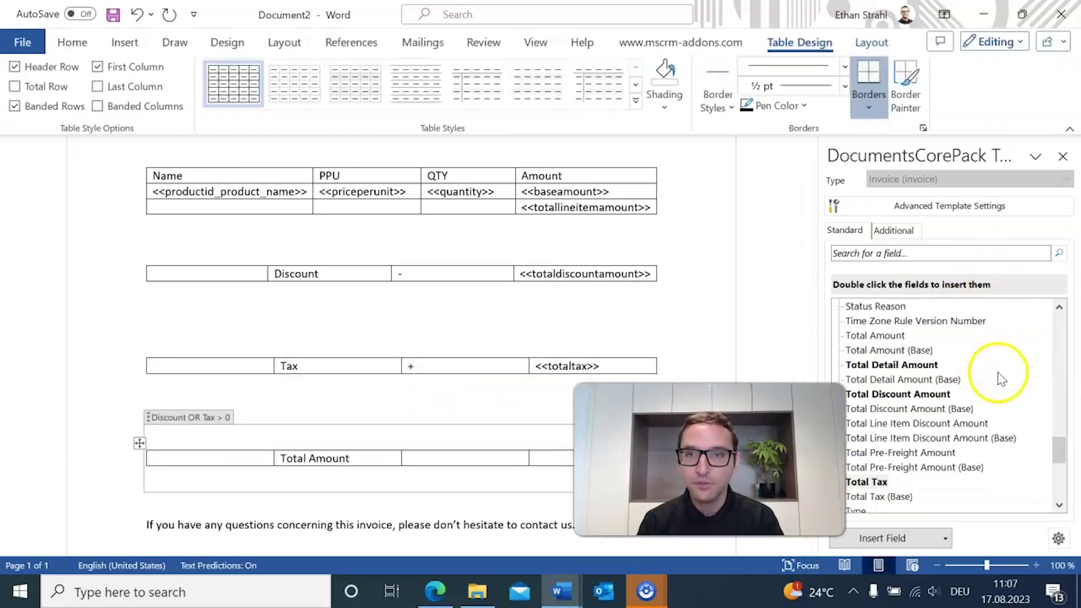
double_click(881, 336)
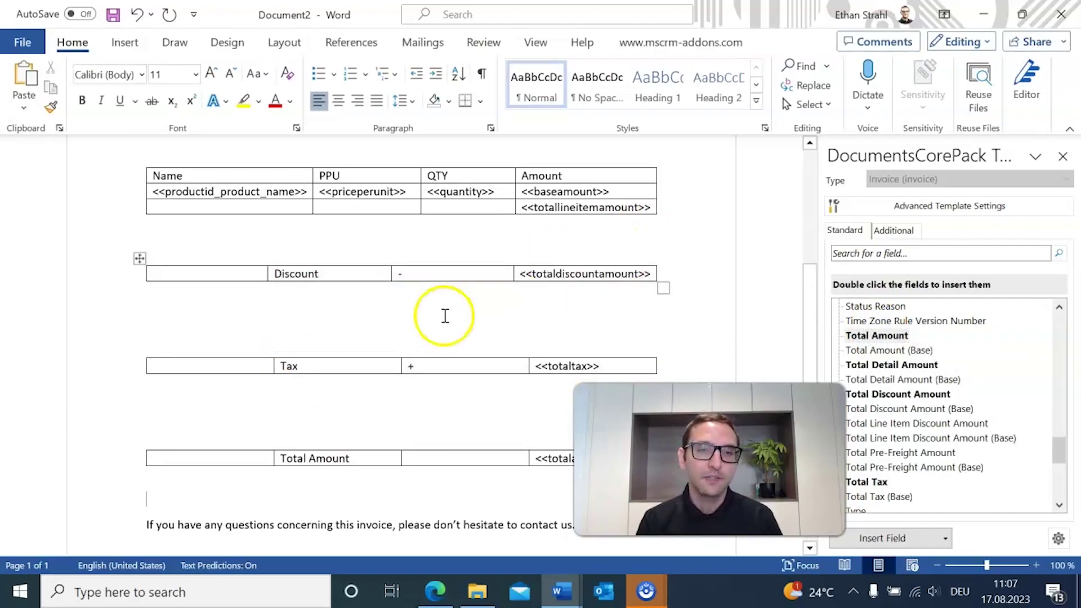
left_click(381, 299)
left_click(365, 310)
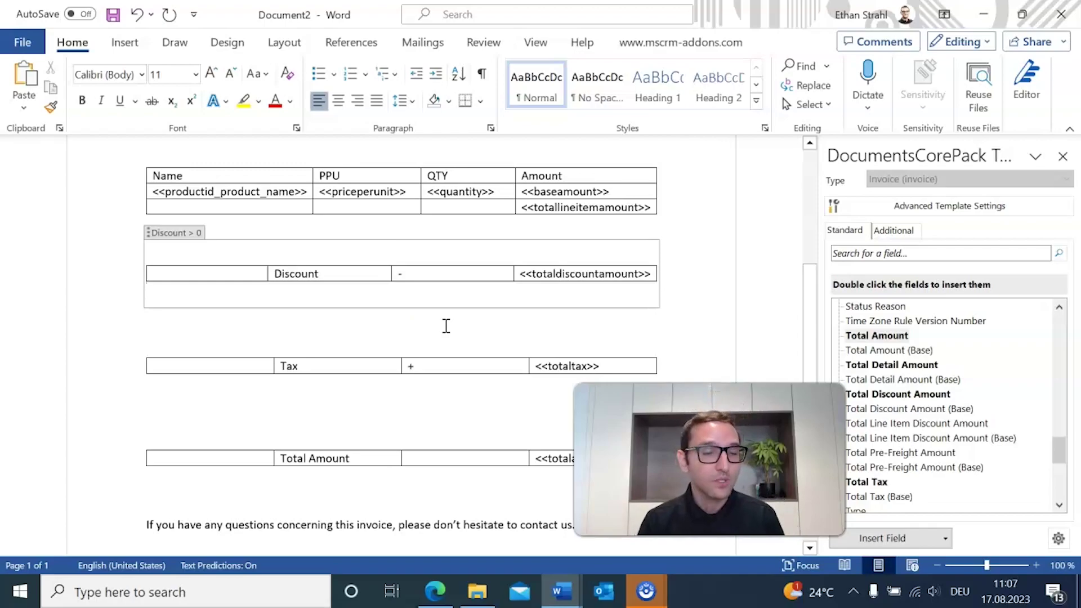
left_click(335, 296)
left_click(396, 294)
left_click_drag(709, 459, 616, 463)
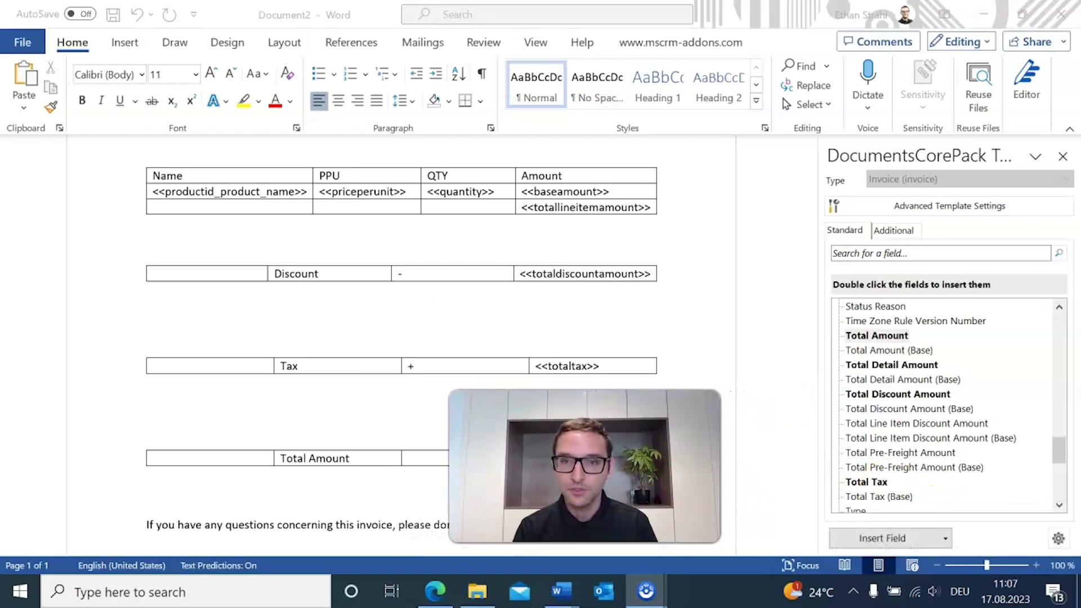
- Insert the static Join Tables item on the line below the Discount table, inside its "Discount > 0" block
left_click(951, 537)
left_click(947, 539)
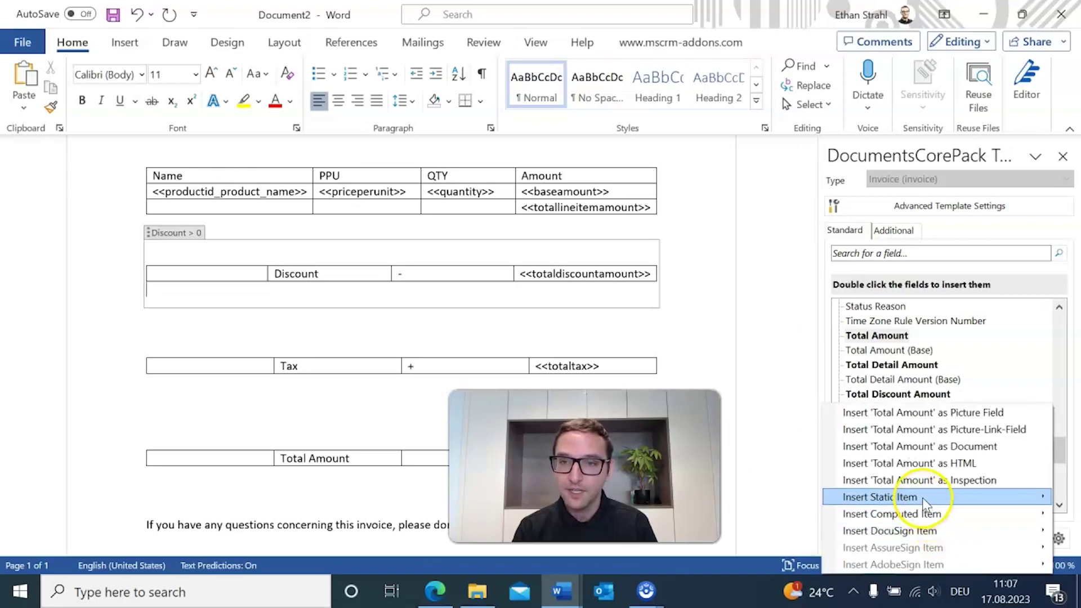
mouse_move(922, 498)
left_click(789, 546)
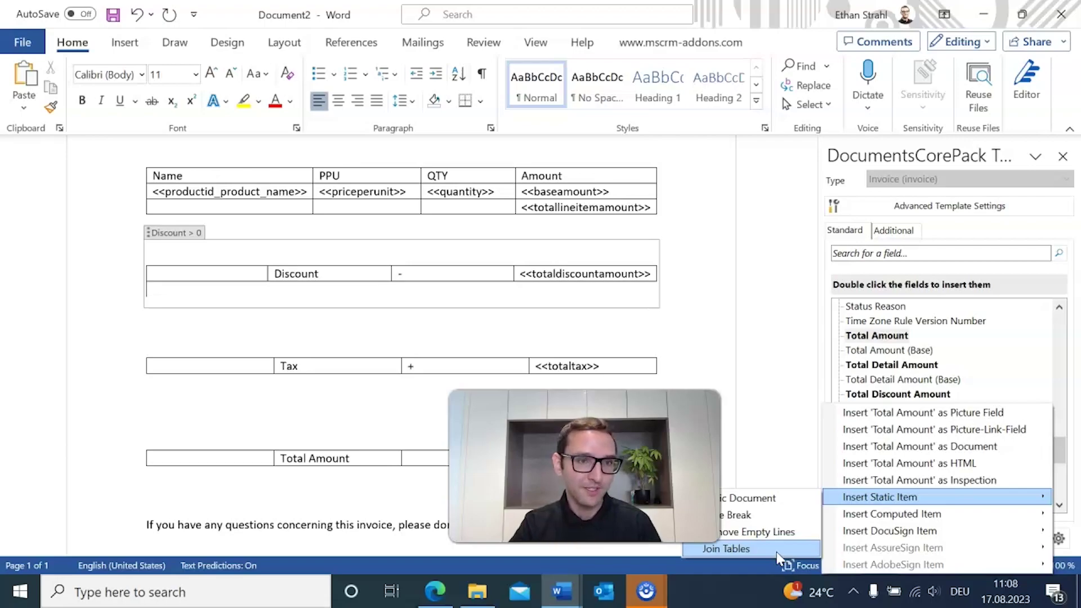
left_click(776, 556)
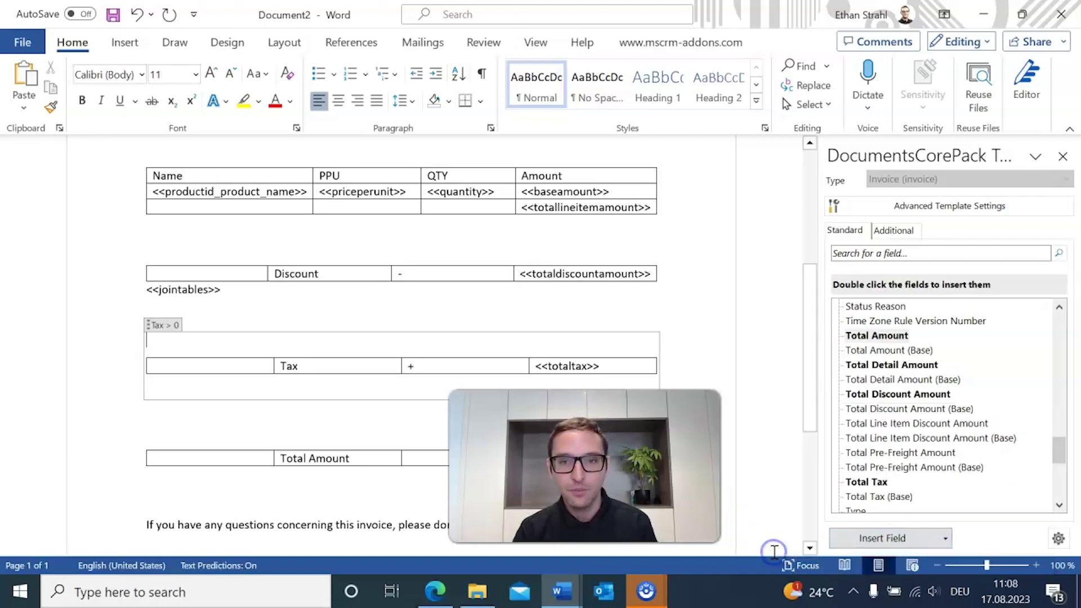
- Insert the static Join Tables item on the line below the Tax table, inside its "Tax > 0" block
left_click(244, 292)
left_click(231, 331)
left_click(224, 340)
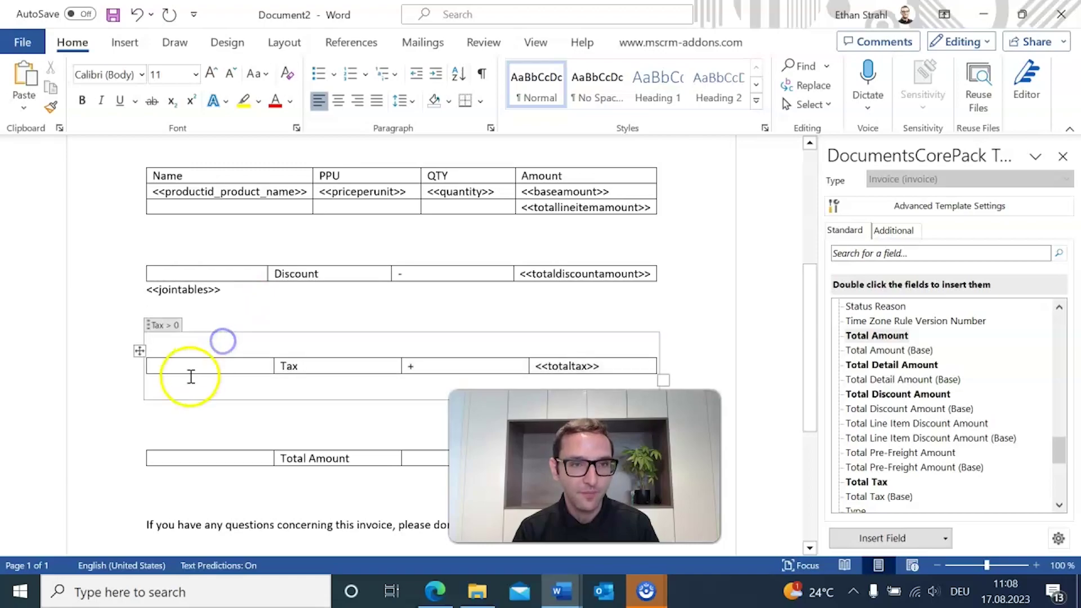
left_click(945, 539)
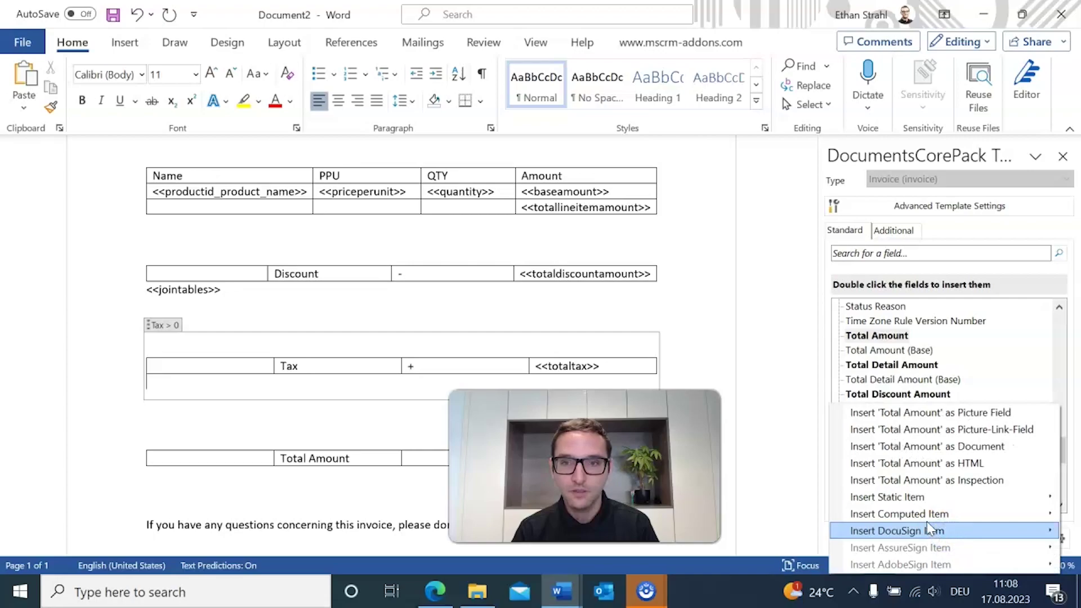
left_click(914, 499)
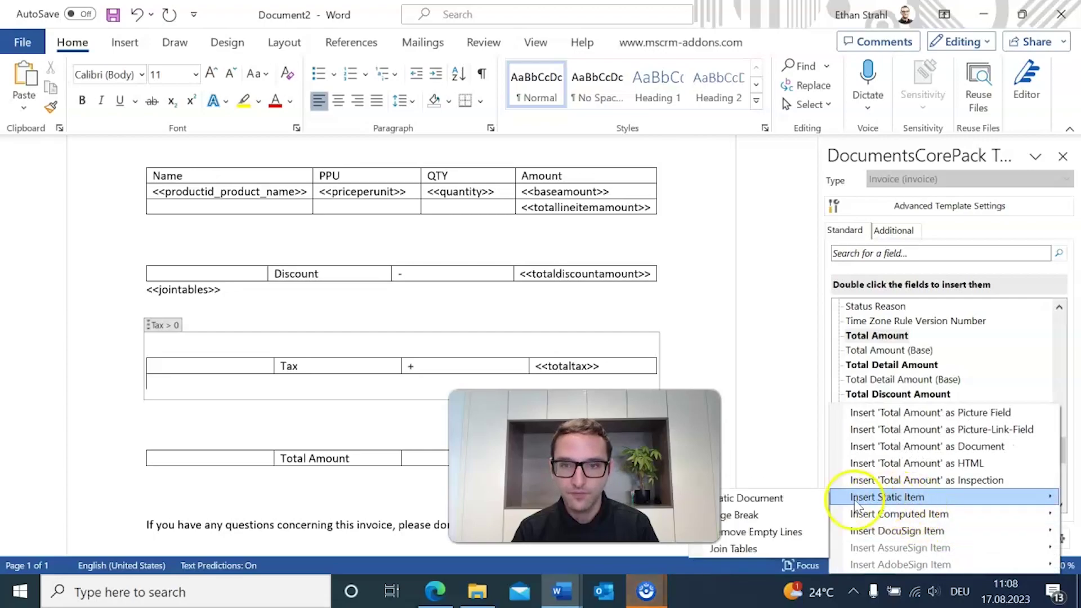
left_click(764, 547)
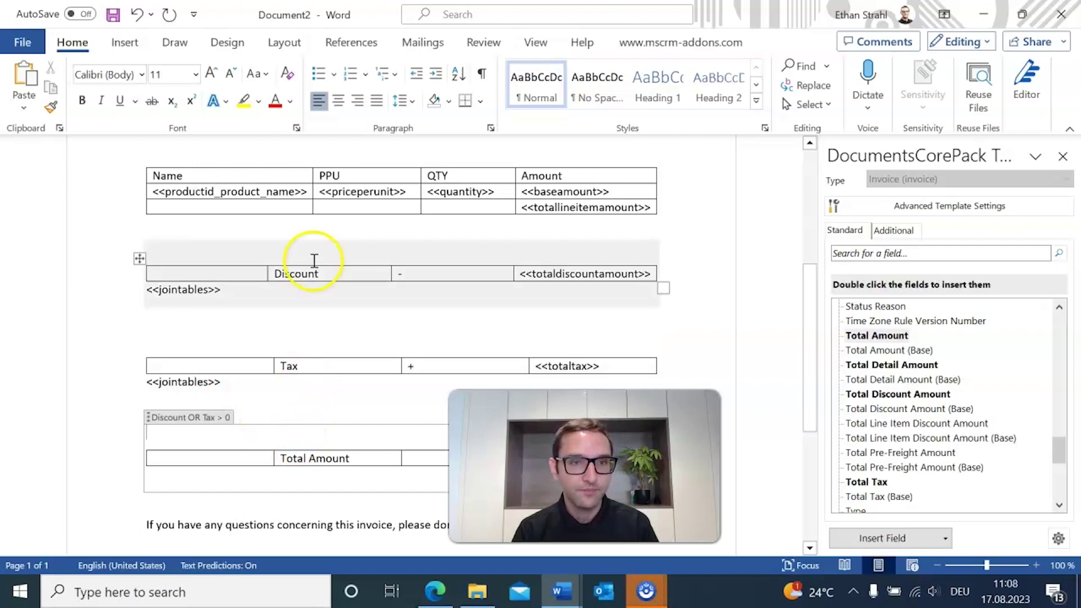
- Show the formatting marks and delete the empty paragraphs above the Tax table, both inside and just before its conditional block
left_click(147, 432)
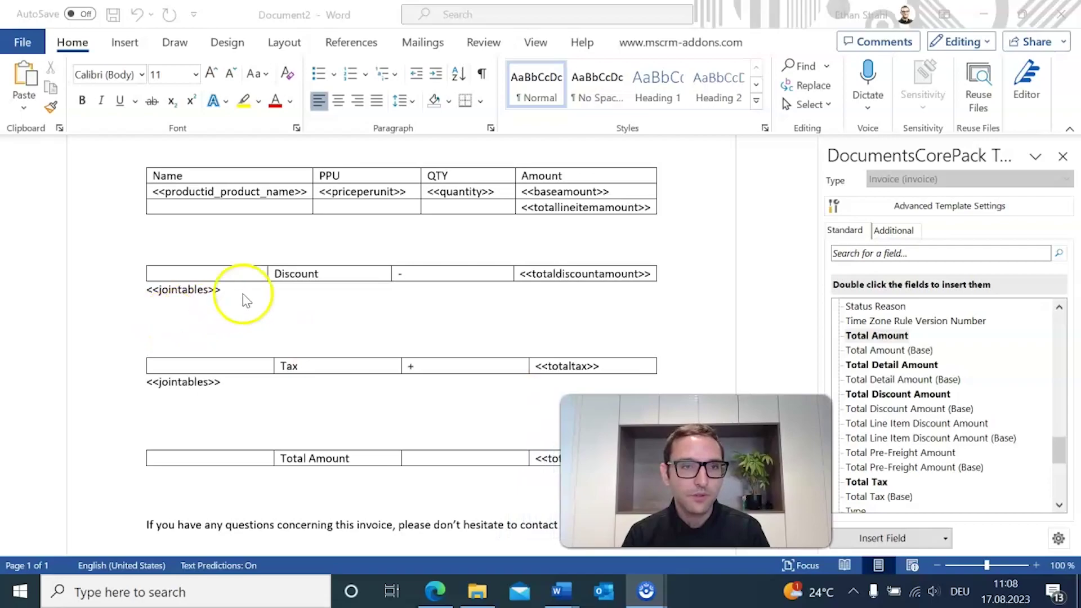
left_click(267, 295)
left_click(162, 320)
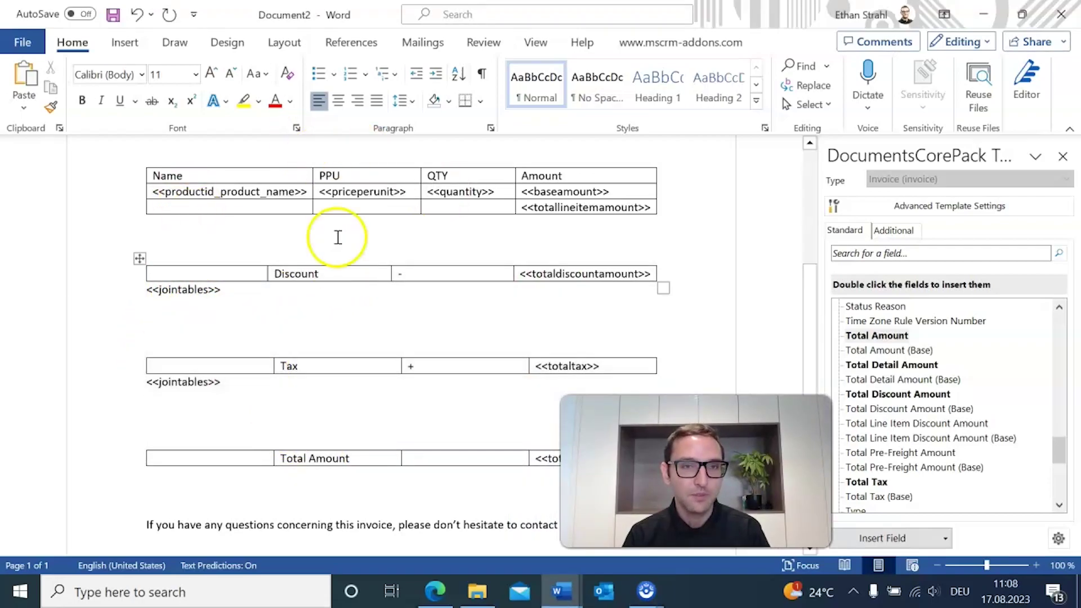
left_click(483, 75)
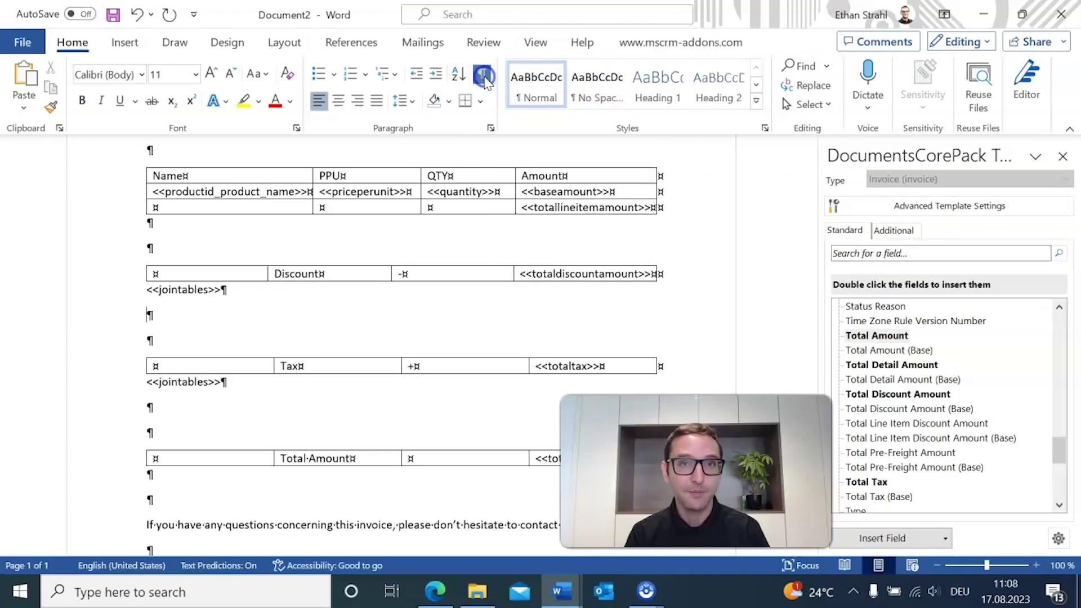
left_click(172, 349)
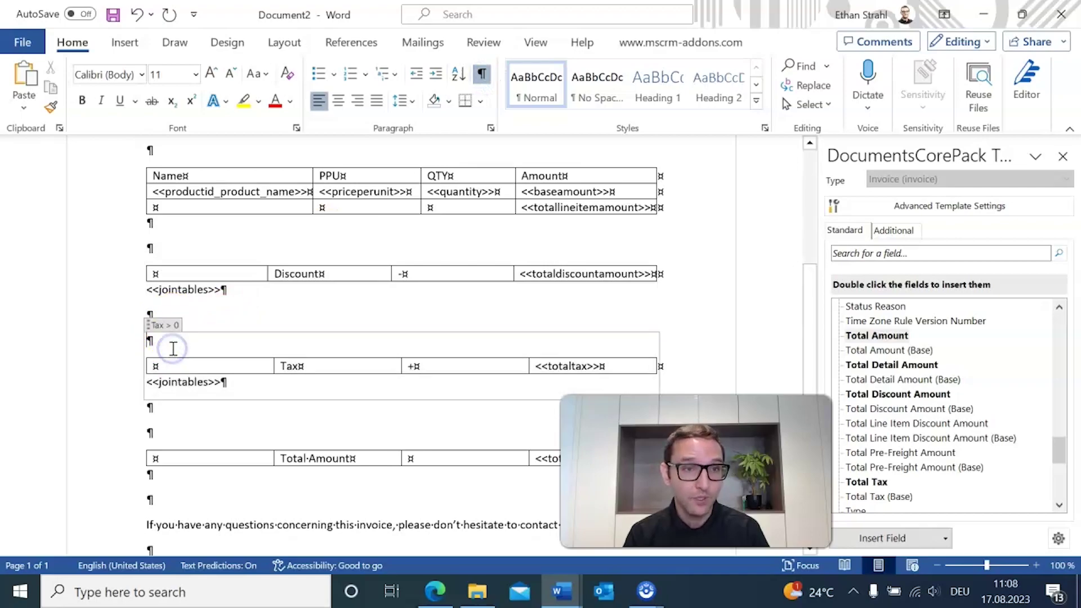
key("Delete")
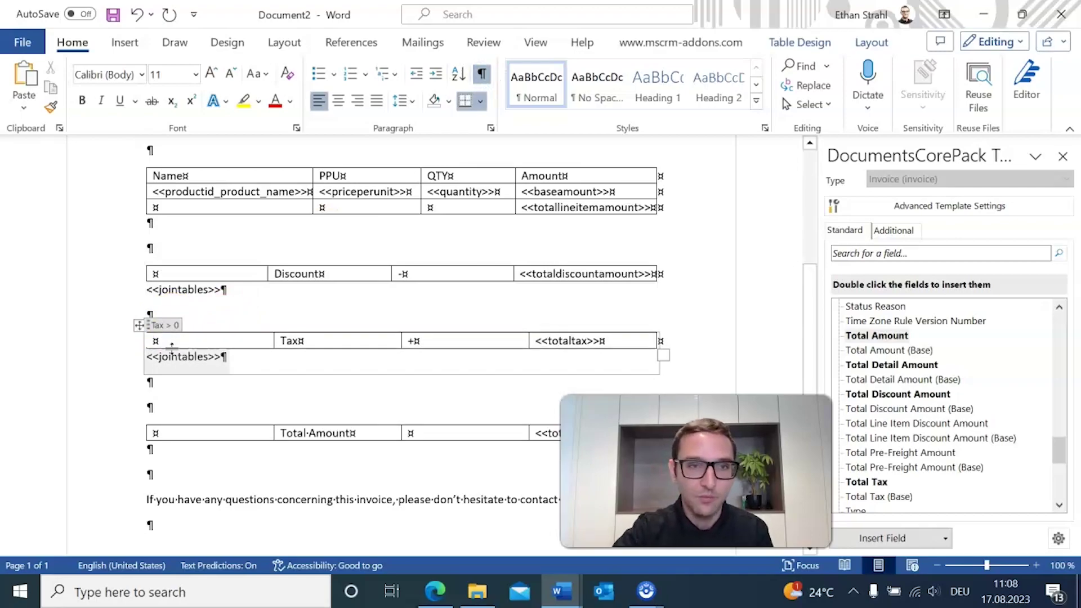
left_click(221, 312)
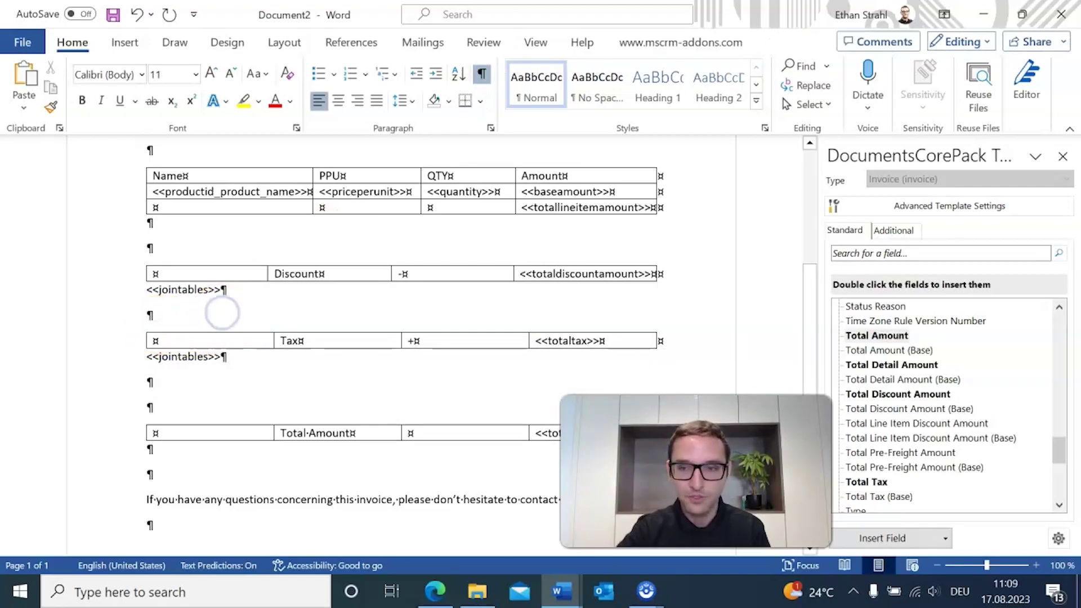
key("BackSpace")
- Delete the empty paragraphs above the Total Amount table, both inside and just before its "Discount OR Tax > 0" block
left_click(197, 364)
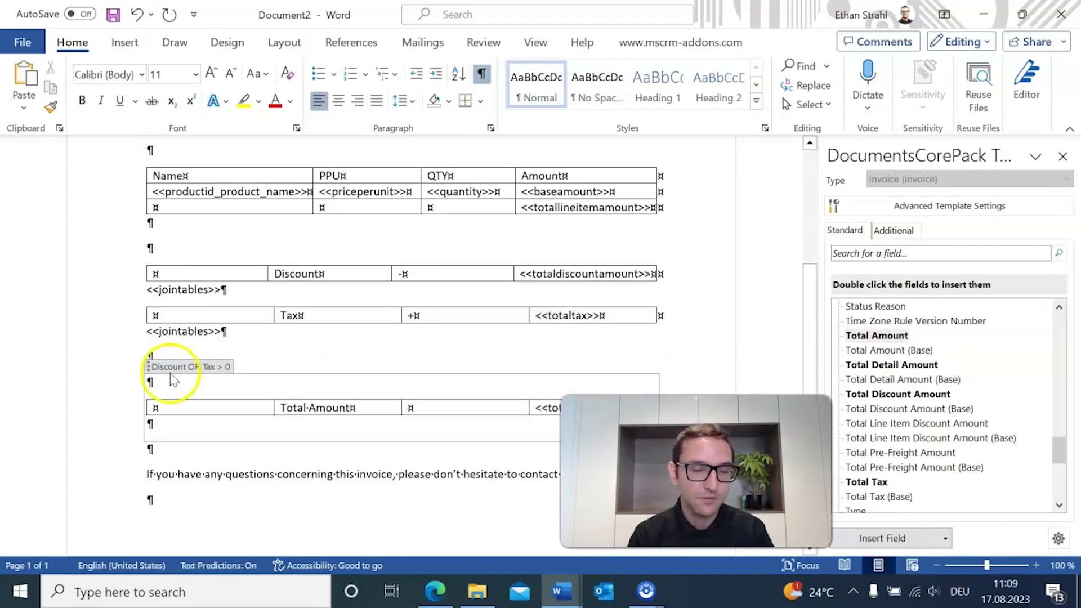
key("Delete")
left_click(214, 332)
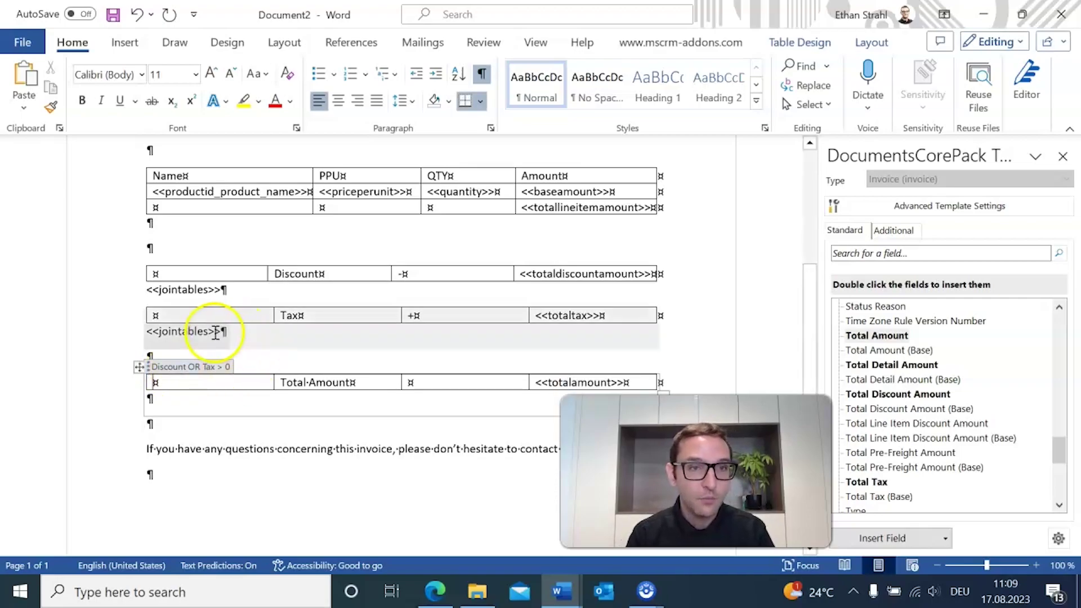
left_click(215, 405)
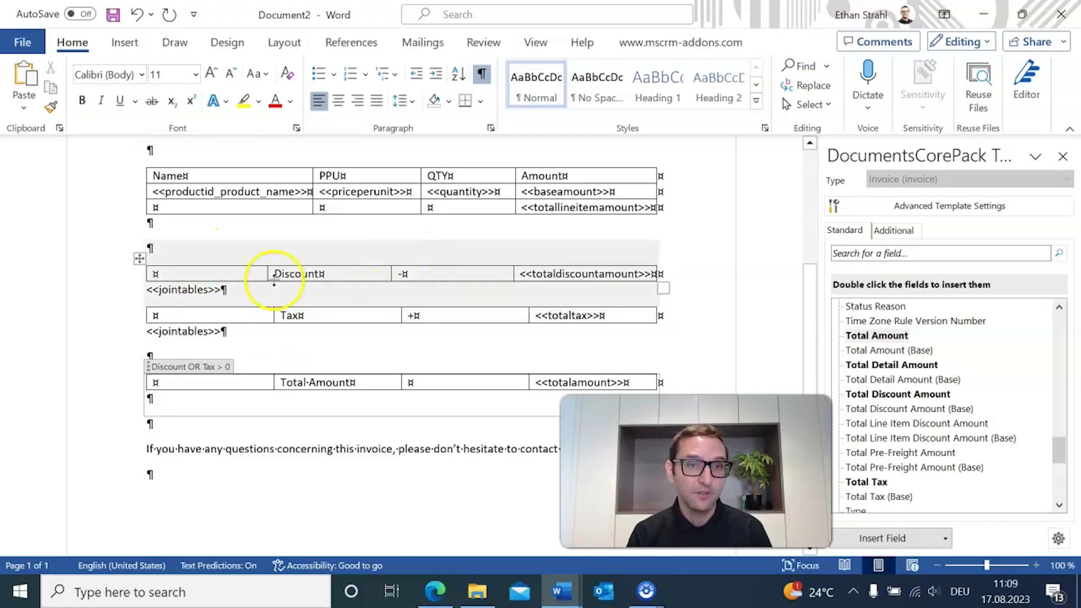
left_click(225, 274)
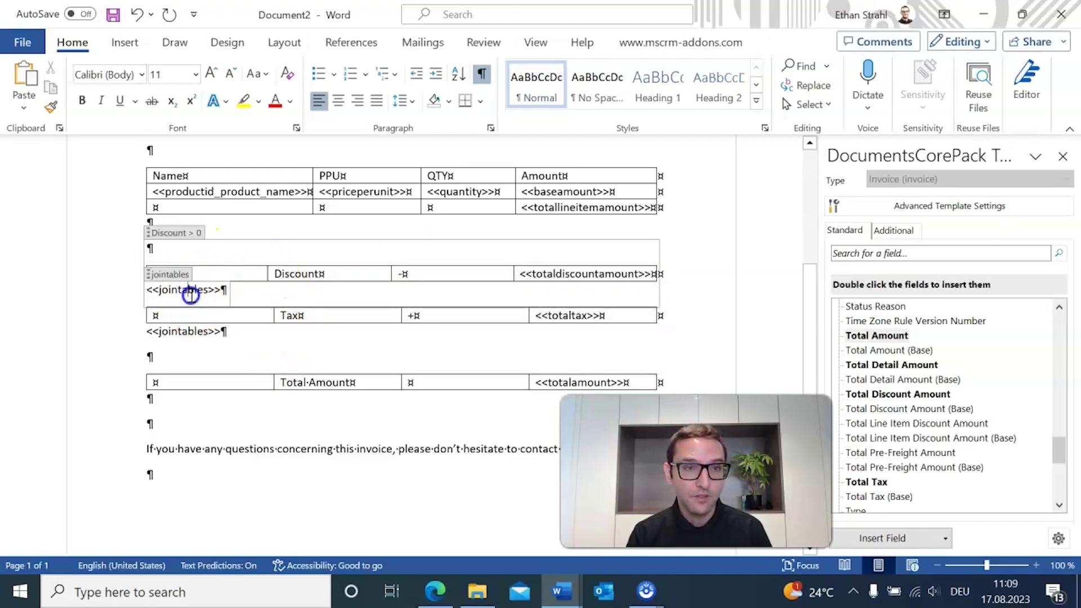
left_click(247, 270)
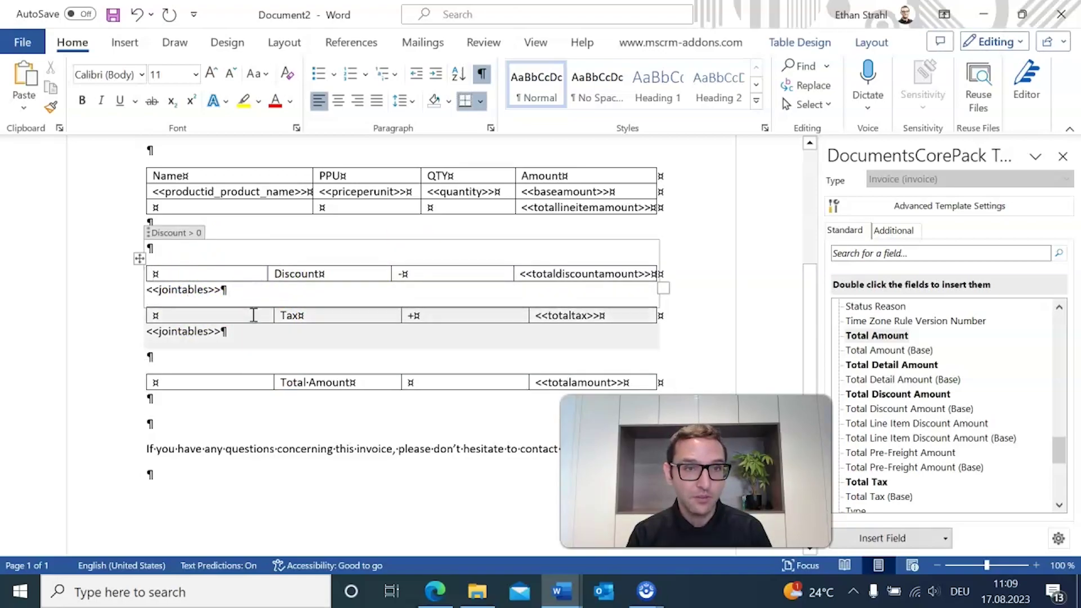
left_click(253, 314)
left_click(208, 332)
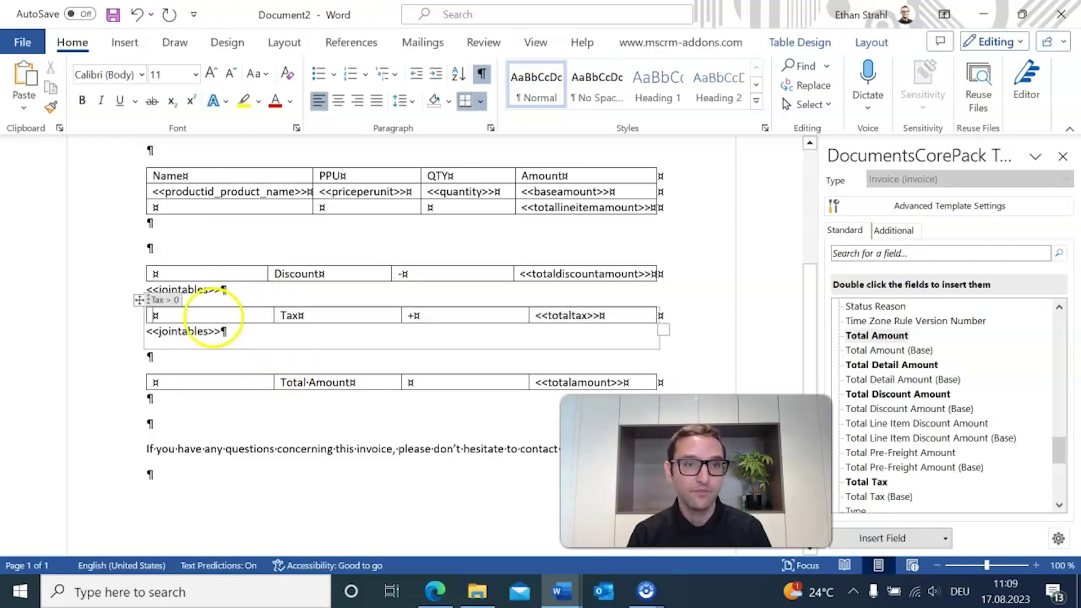
left_click(313, 316)
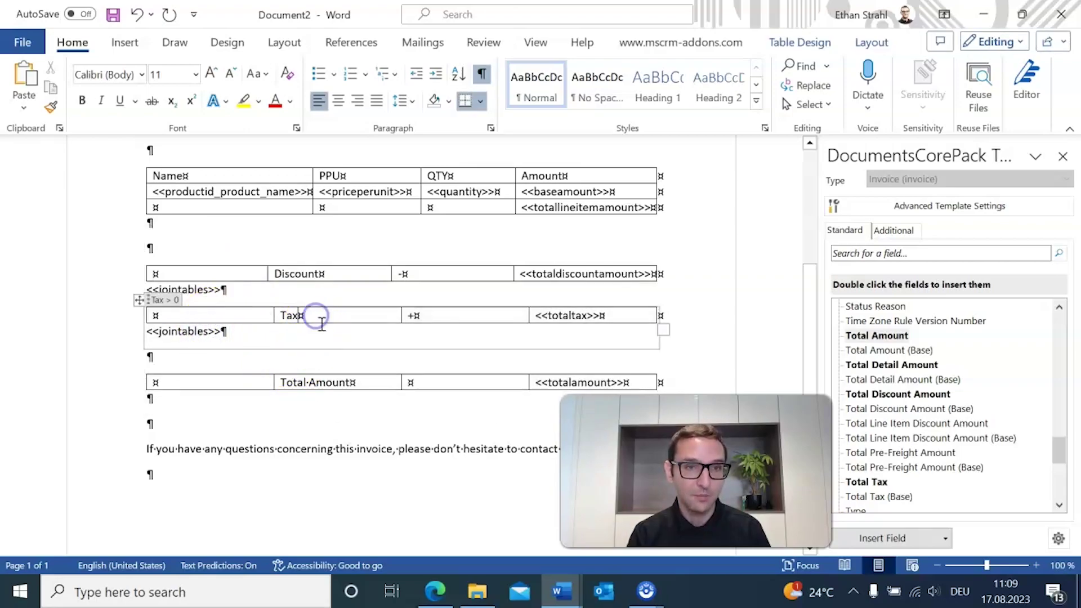
left_click(257, 358)
key("BackSpace")
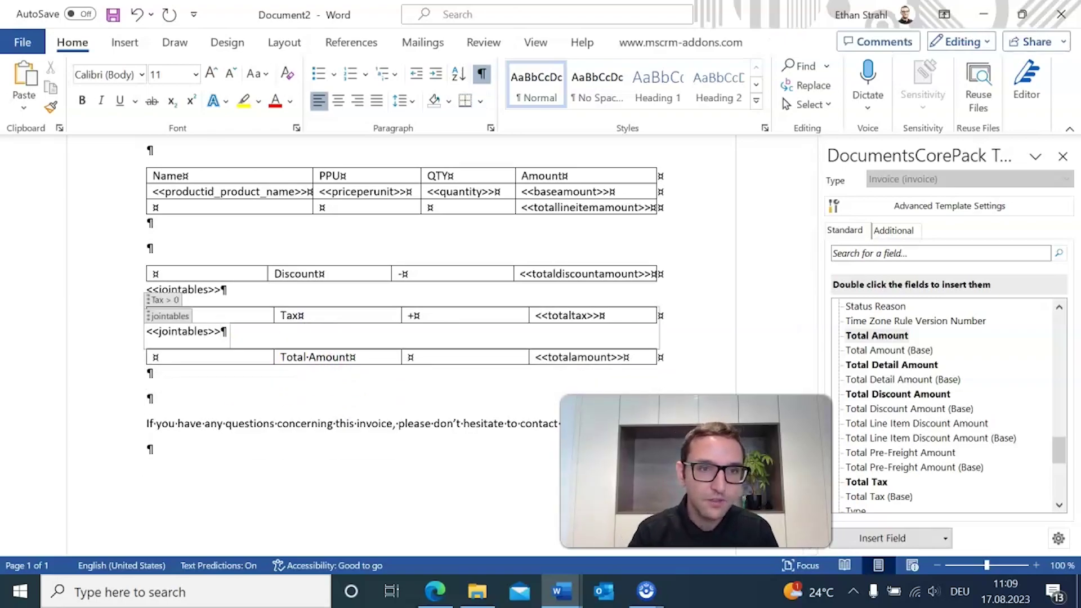
- Delete the empty paragraph above the Discount table inside the "Discount > 0" block
left_click(302, 291)
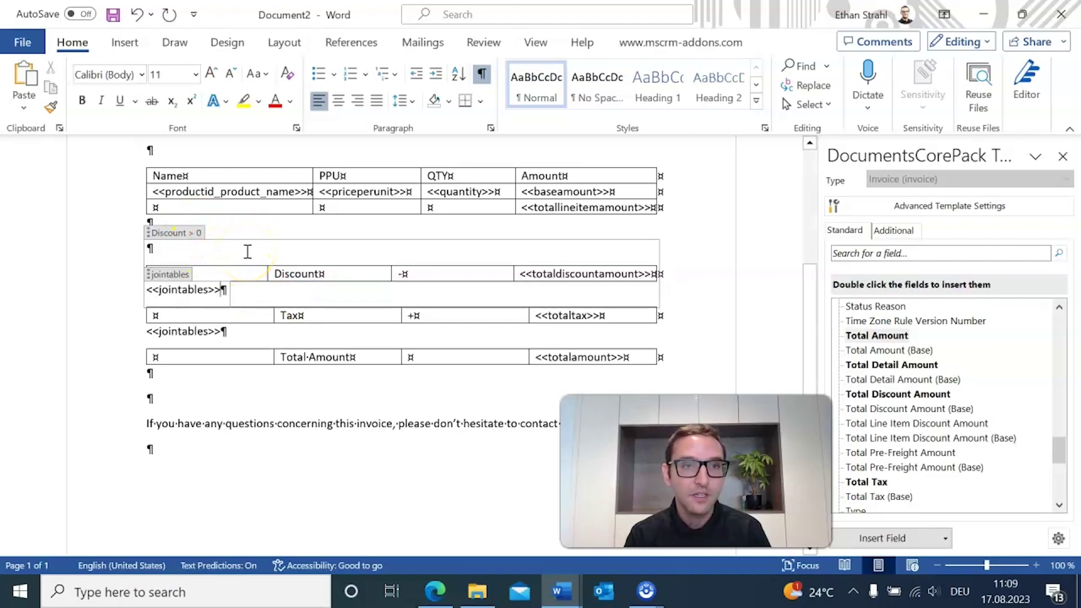
left_click(332, 256)
key("Delete")
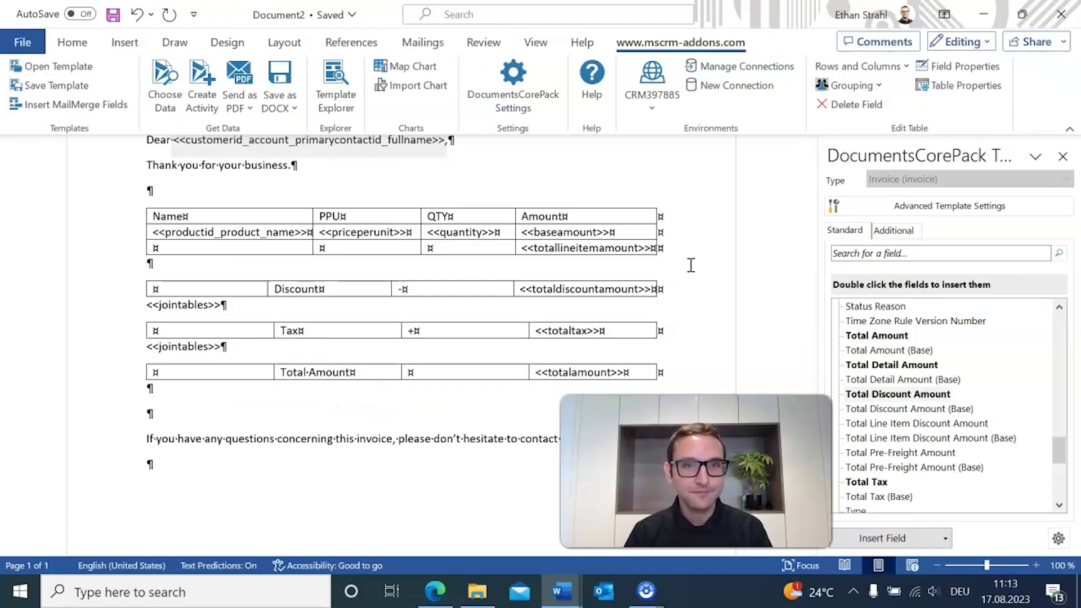
- Review the whole template, from the address block and greeting to the line item table and the Discount, Tax and Total Amount blocks
left_click(373, 290)
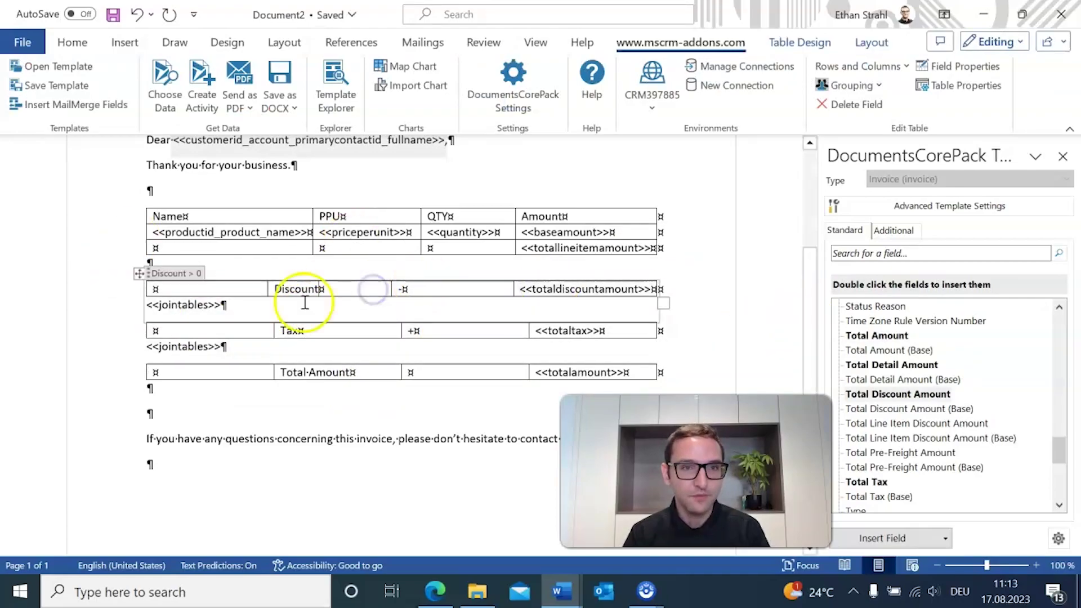
left_click(389, 340)
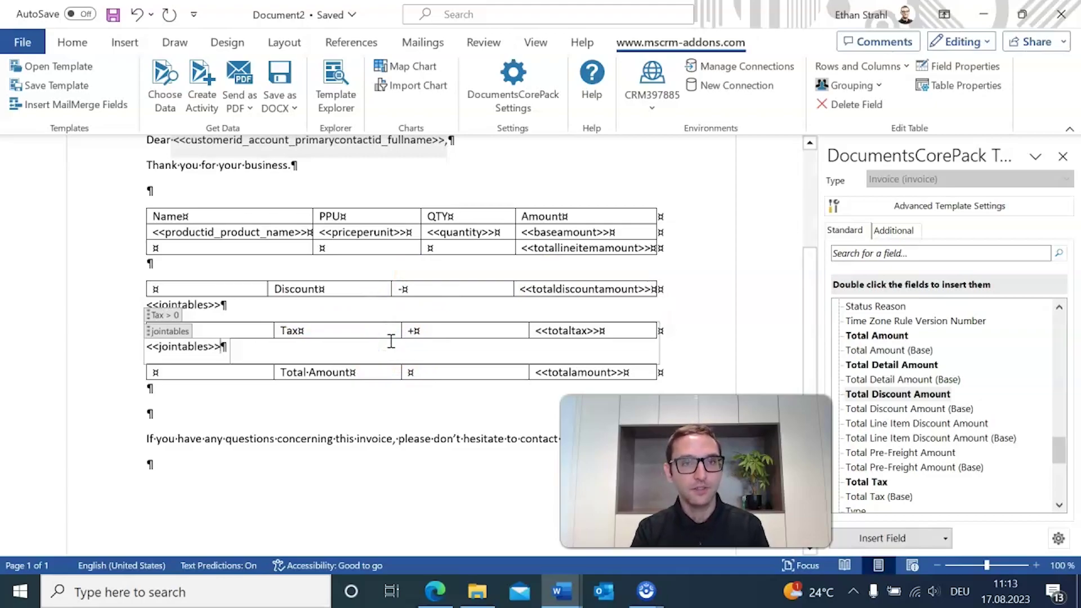
left_click(410, 324)
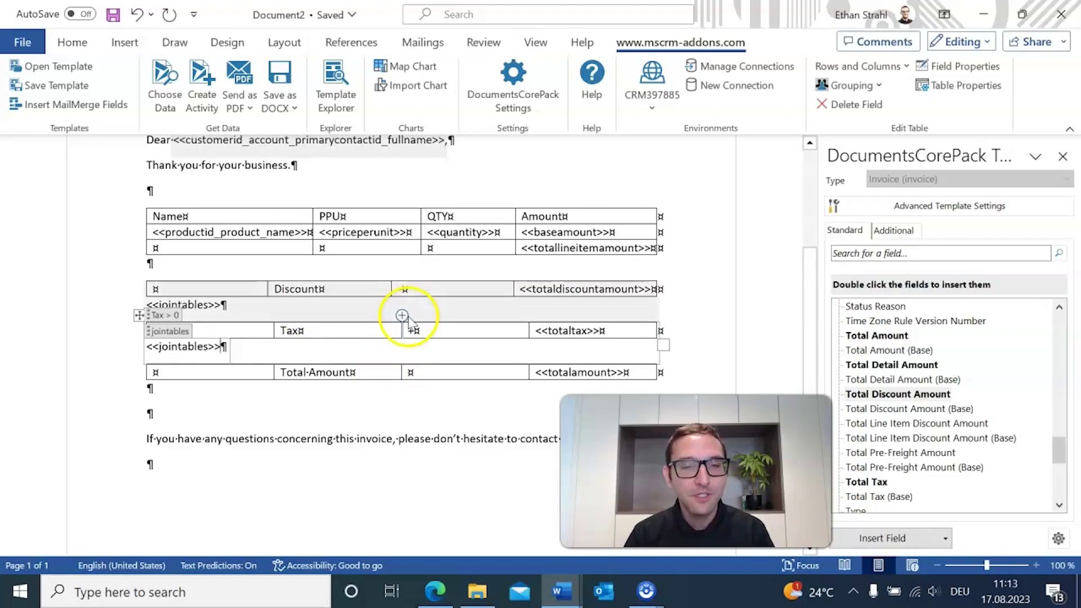
left_click(364, 304)
left_click(514, 193)
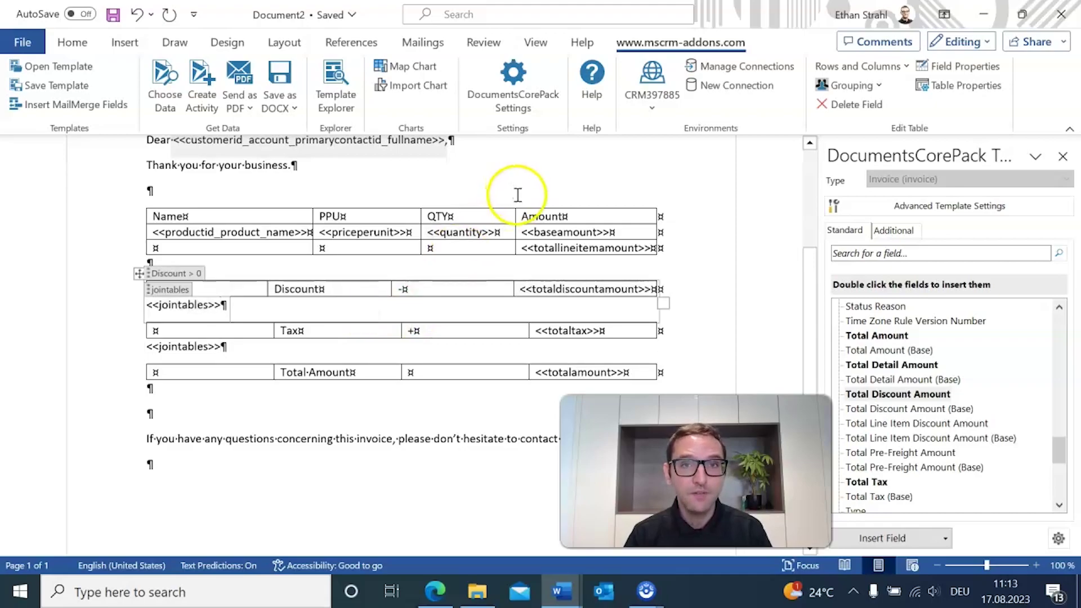
scroll(502, 244, "up", 5)
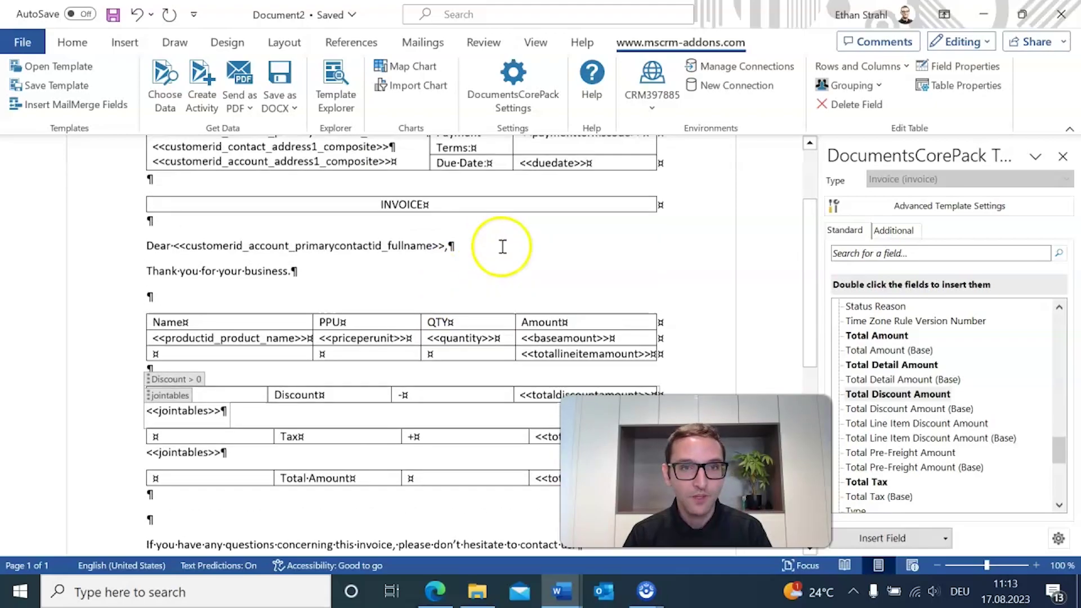
scroll(366, 274, "down", 1)
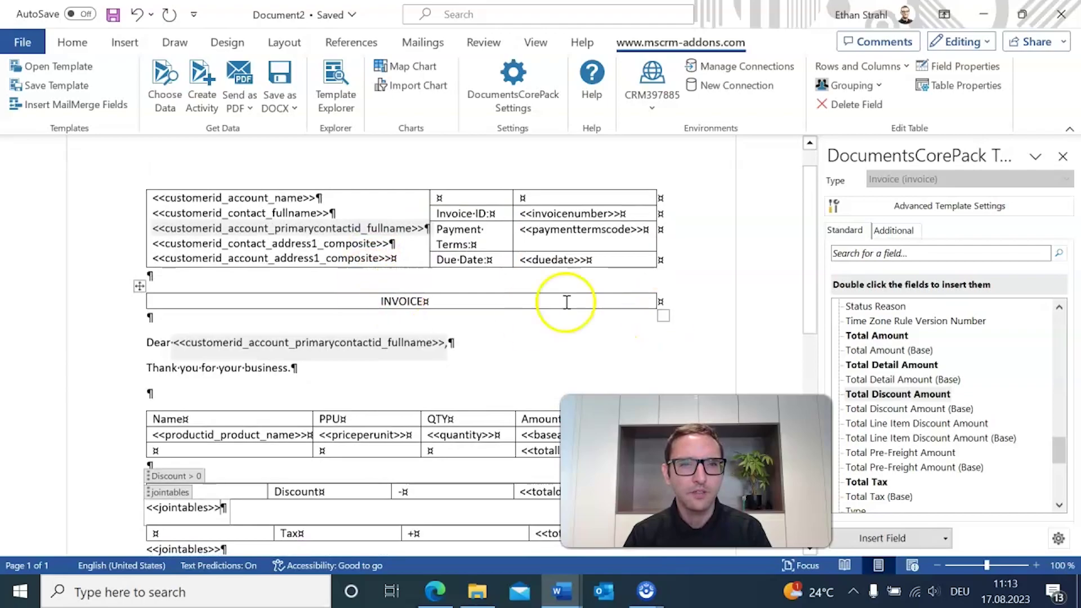
scroll(394, 265, "down", 3)
left_click(367, 252)
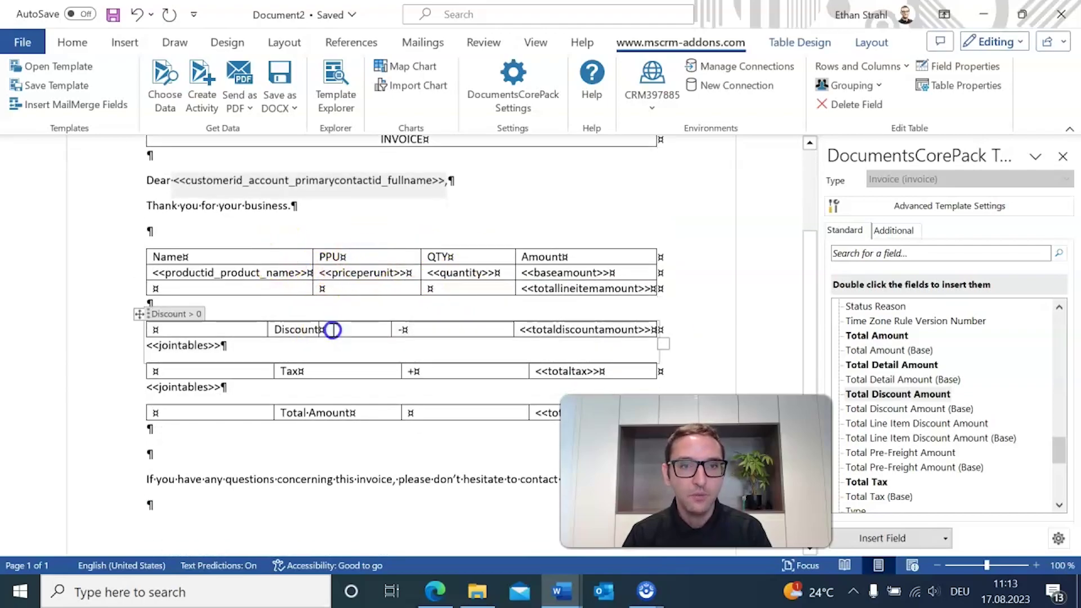
scroll(332, 328, "down", 2)
left_click(333, 287)
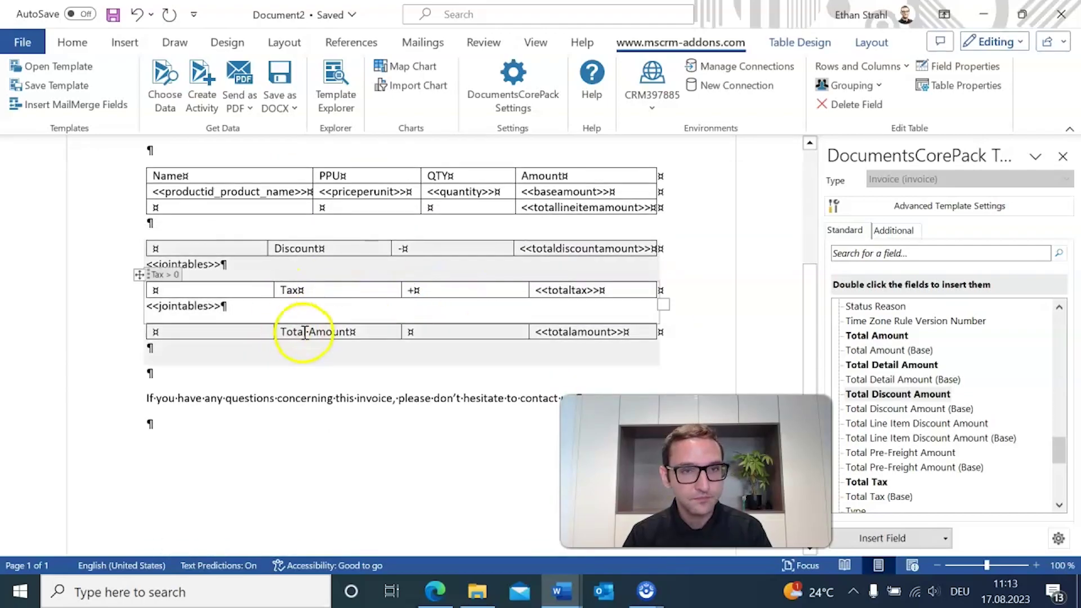
scroll(431, 323, "down", 2)
scroll(419, 325, "up", 6)
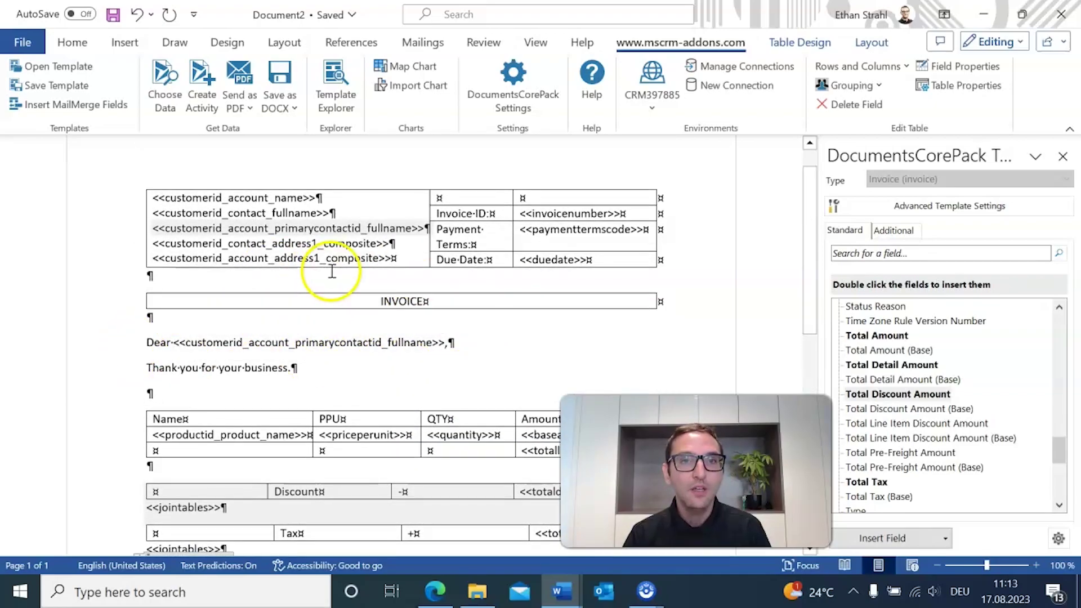
scroll(330, 283, "down", 4)
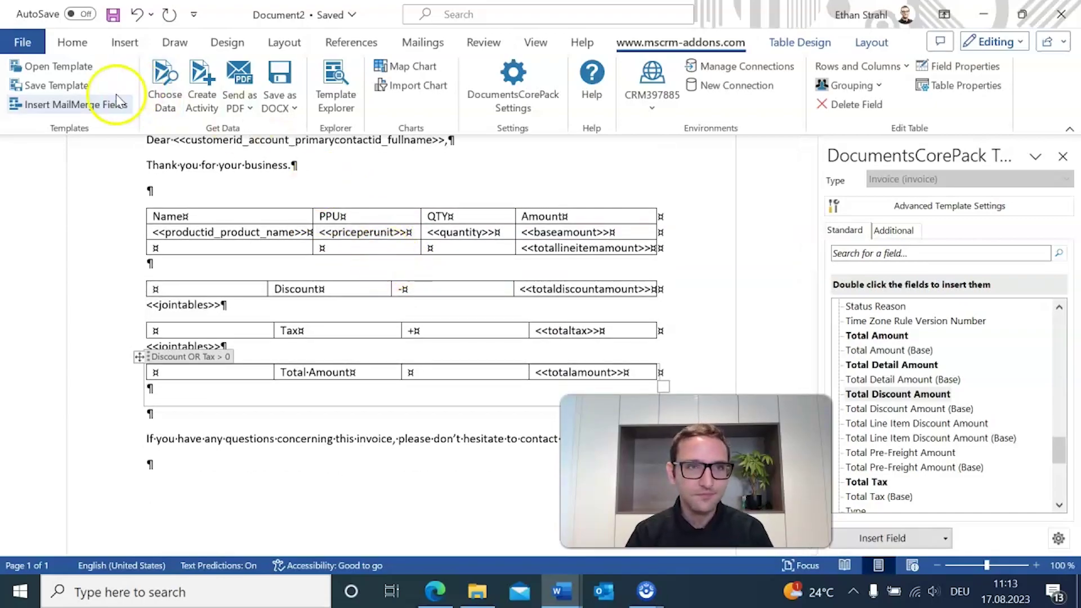
- Save the document as a DocumentsCorePack template of type Invoice under the name InvoiceSimple
left_click(58, 87)
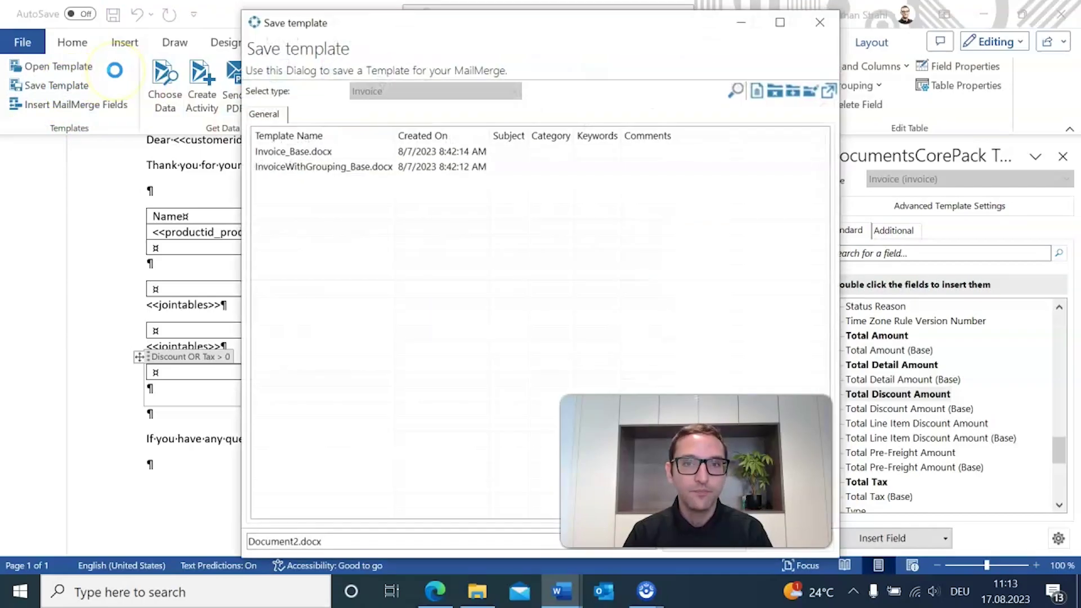
triple_click(340, 541)
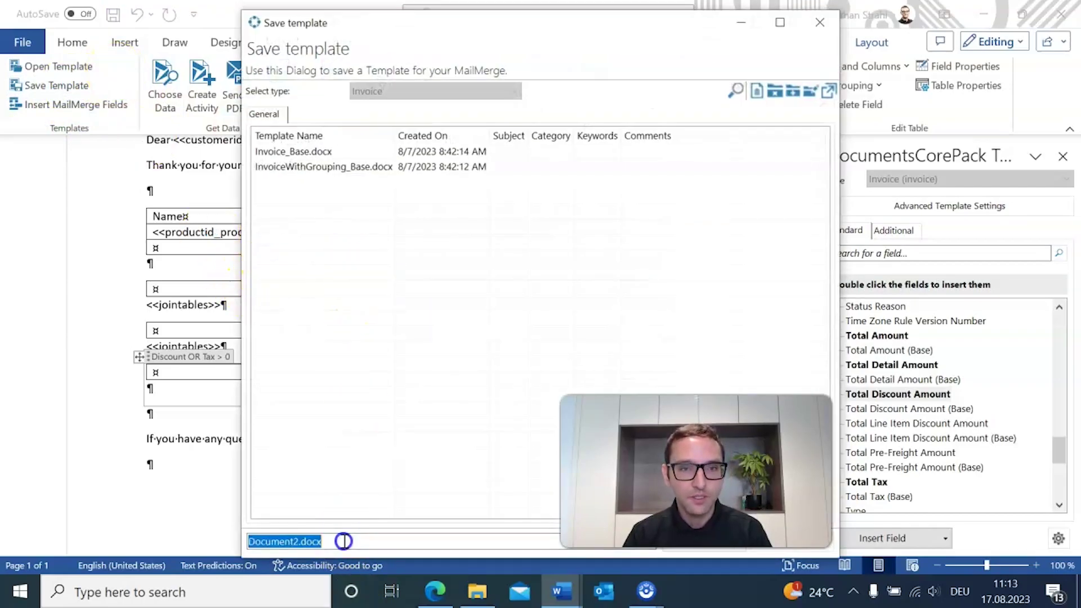
key("BackSpace")
left_click(339, 542)
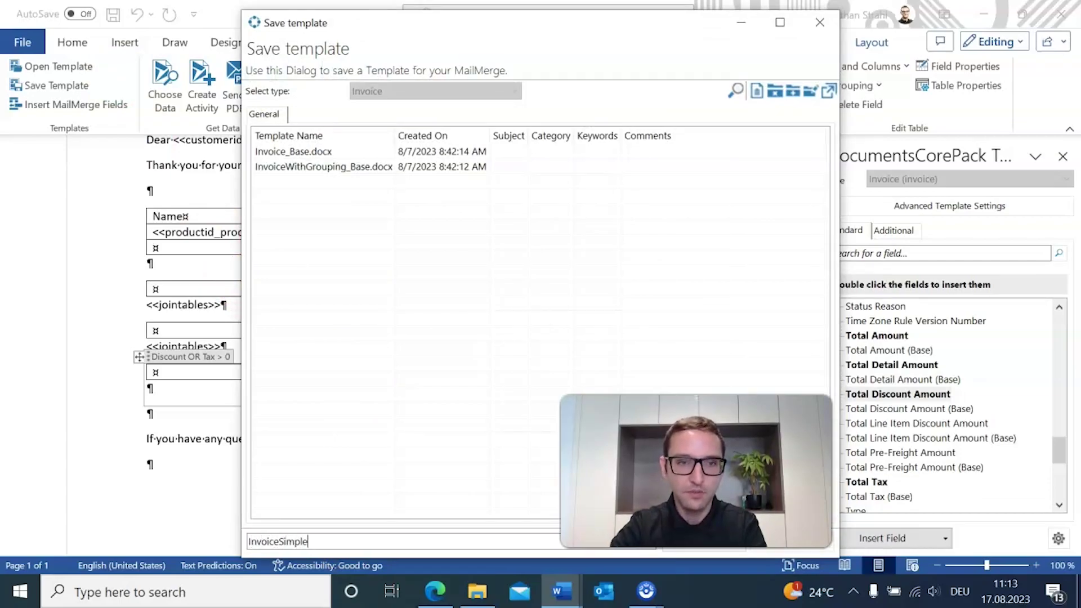
key("Return")
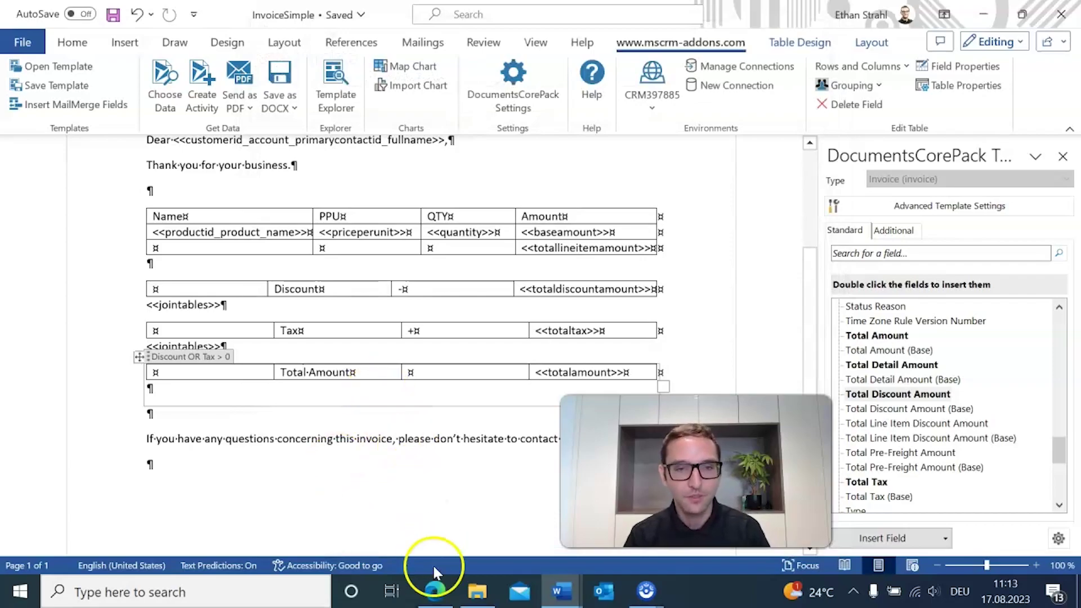
- Switch to Dynamics 365 in Edge and create a PDF of the Ark Products invoice from InvoiceSimple.docx, set to attach as note
left_click(434, 597)
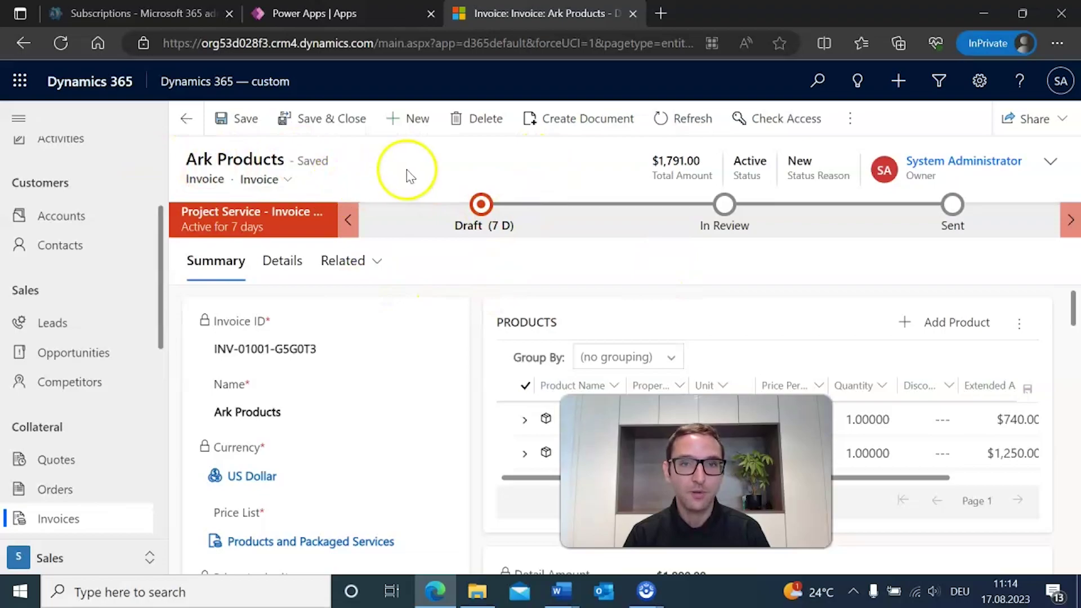
scroll(854, 292, "down", 1)
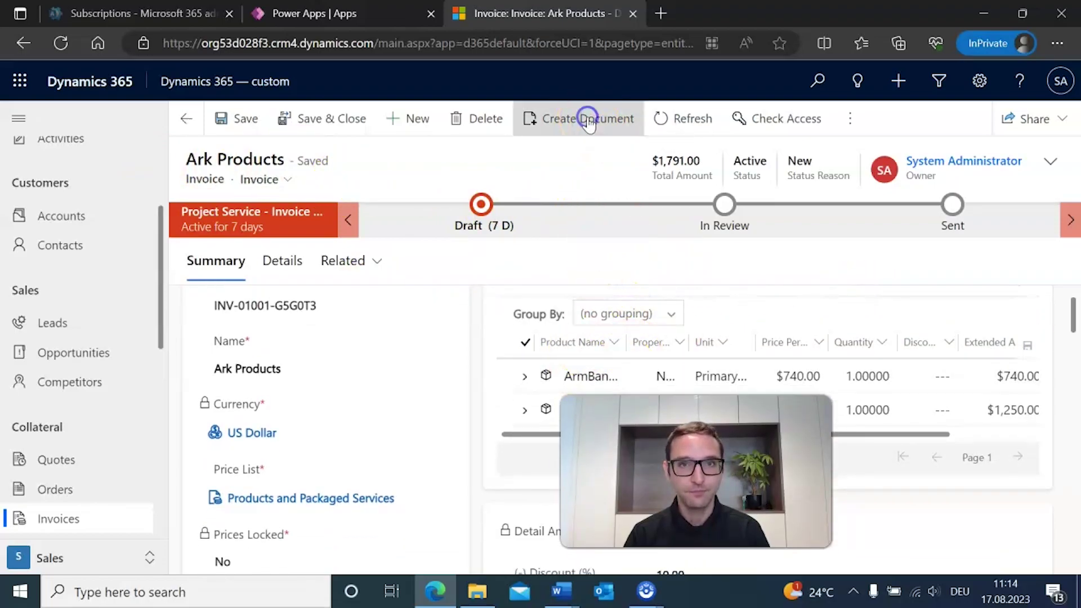
left_click(587, 119)
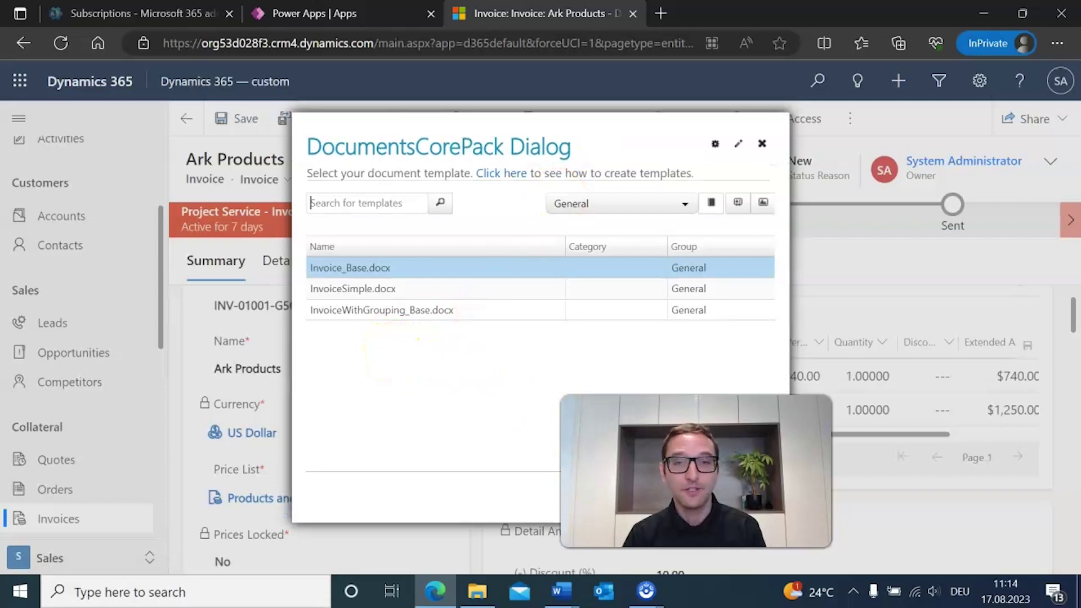
left_click(329, 289)
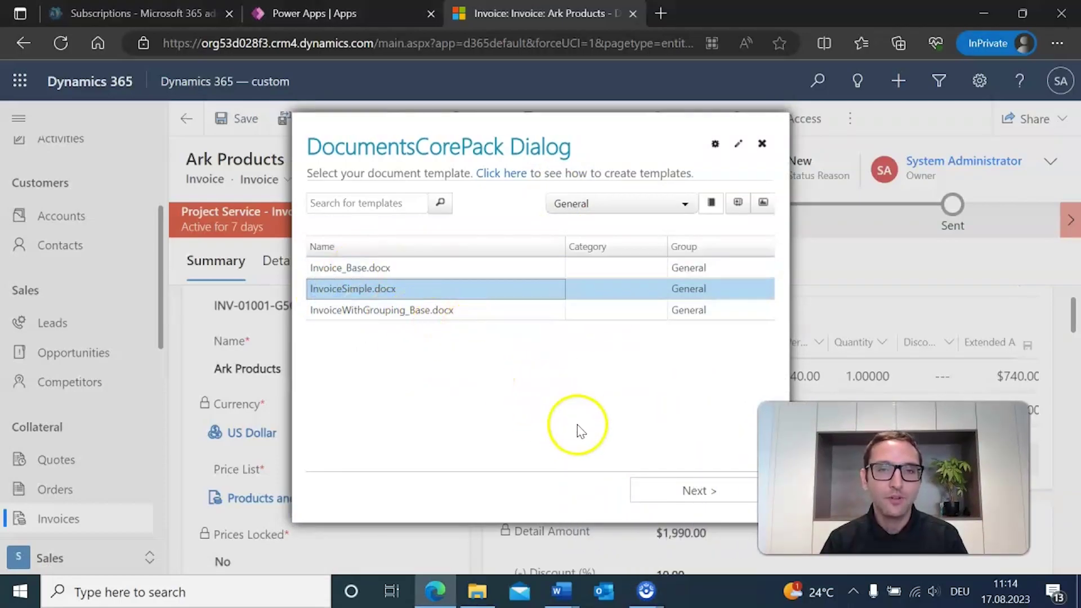
left_click(664, 490)
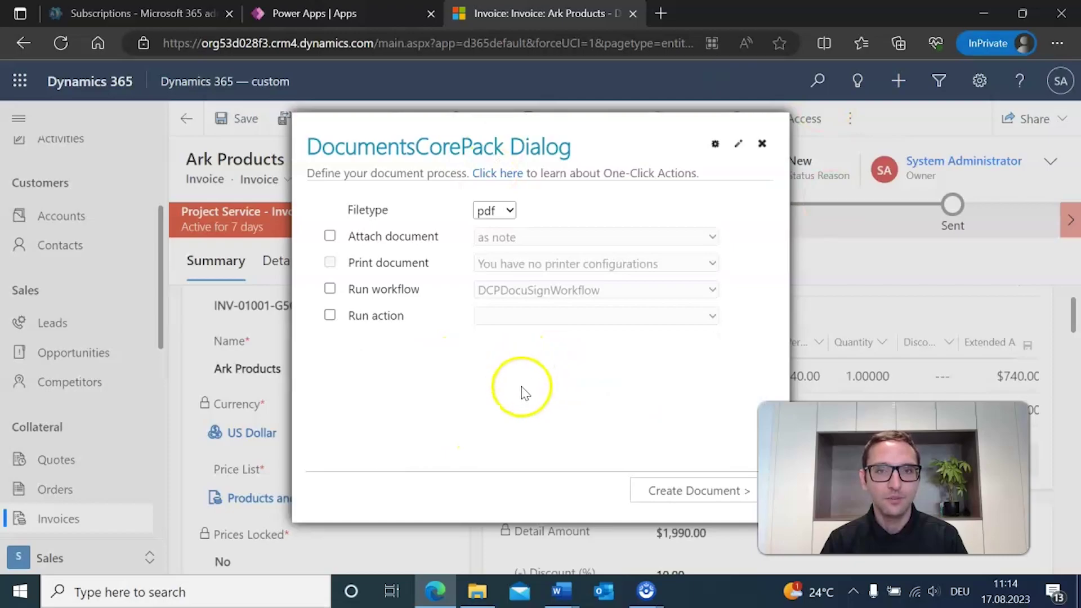
left_click(330, 236)
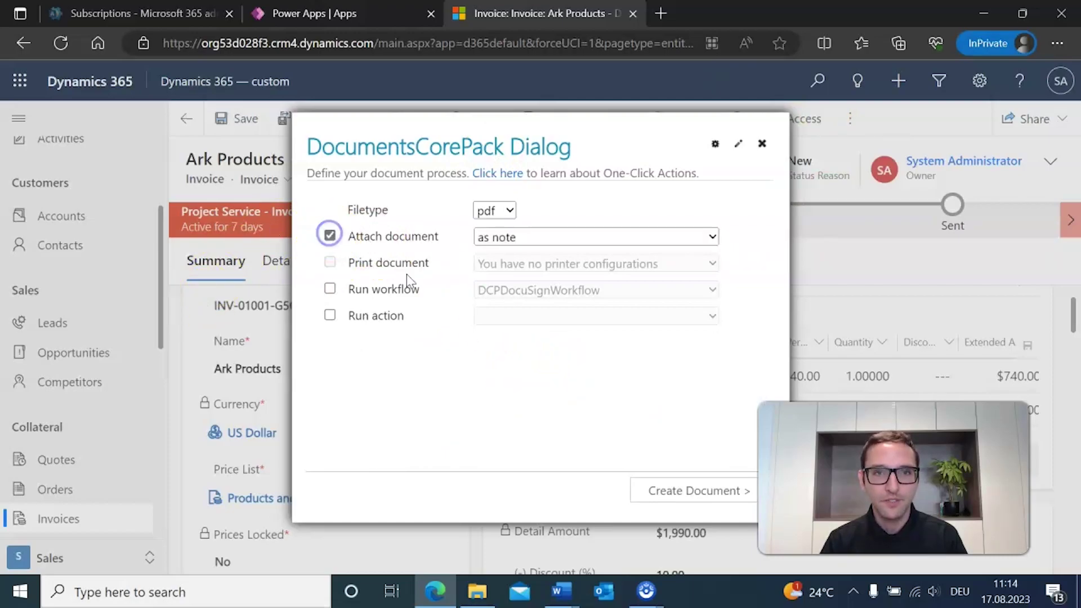
left_click(678, 490)
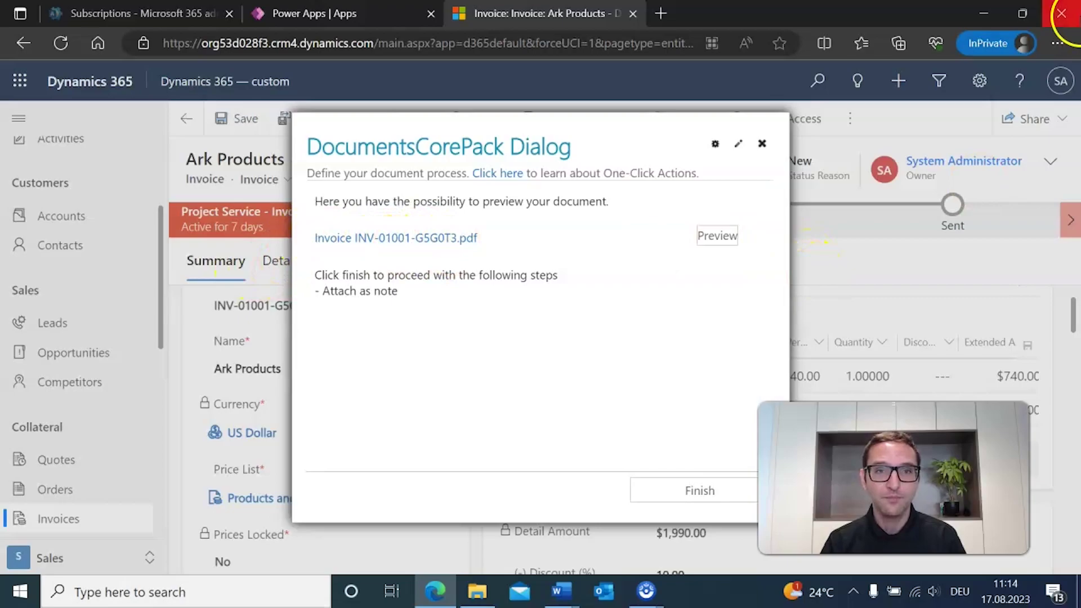
- Preview the generated invoice PDF from header to total rows, close the preview and finish the process to attach it as a note
left_click(701, 237)
scroll(648, 260, "down", 4)
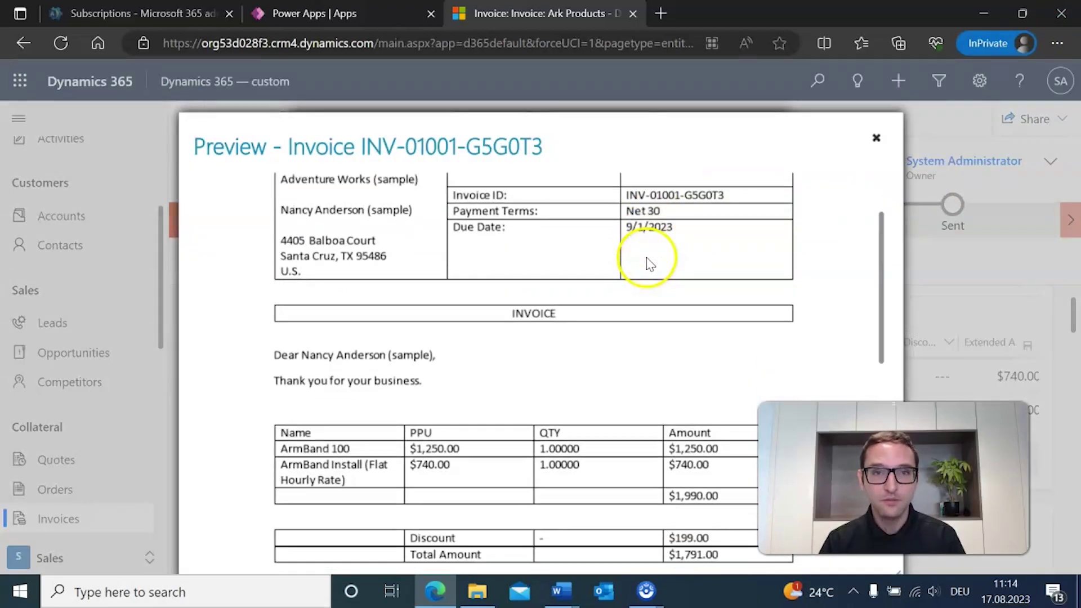
scroll(651, 264, "up", 4)
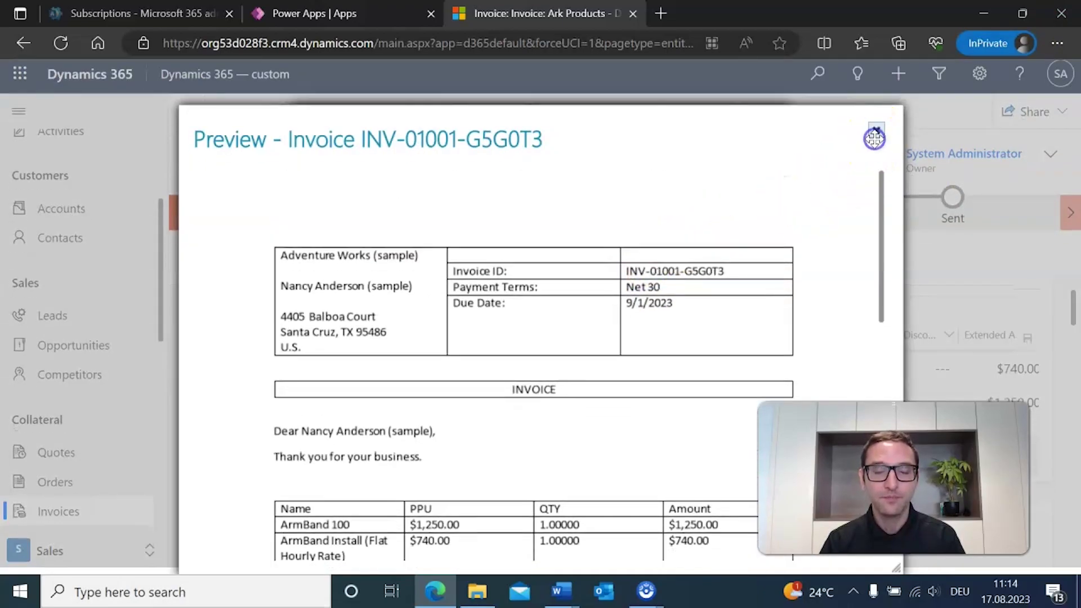
left_click(875, 136)
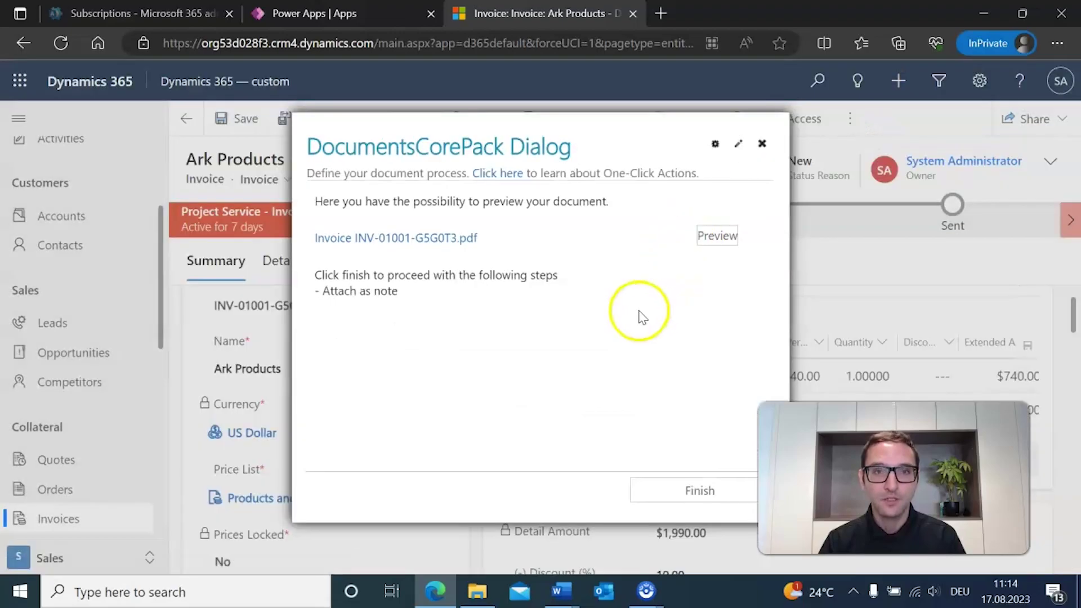
left_click(680, 501)
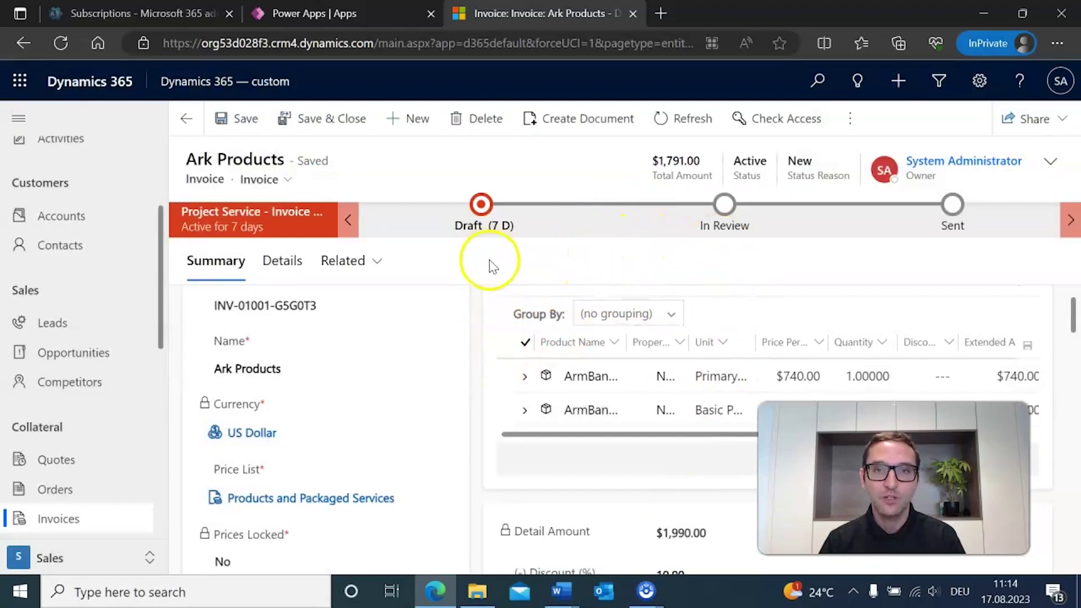
- Find the attached invoice PDF in the timeline of the invoice's details, download it and open the downloaded file
scroll(481, 309, "down", 3)
scroll(501, 361, "down", 10)
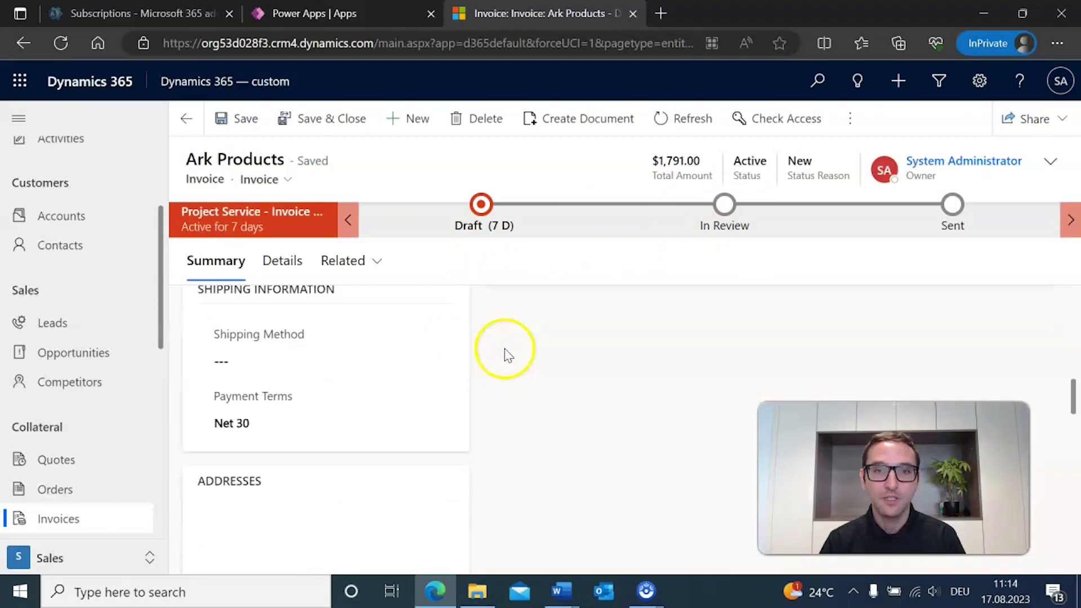
scroll(549, 354, "up", 2)
scroll(548, 353, "up", 10)
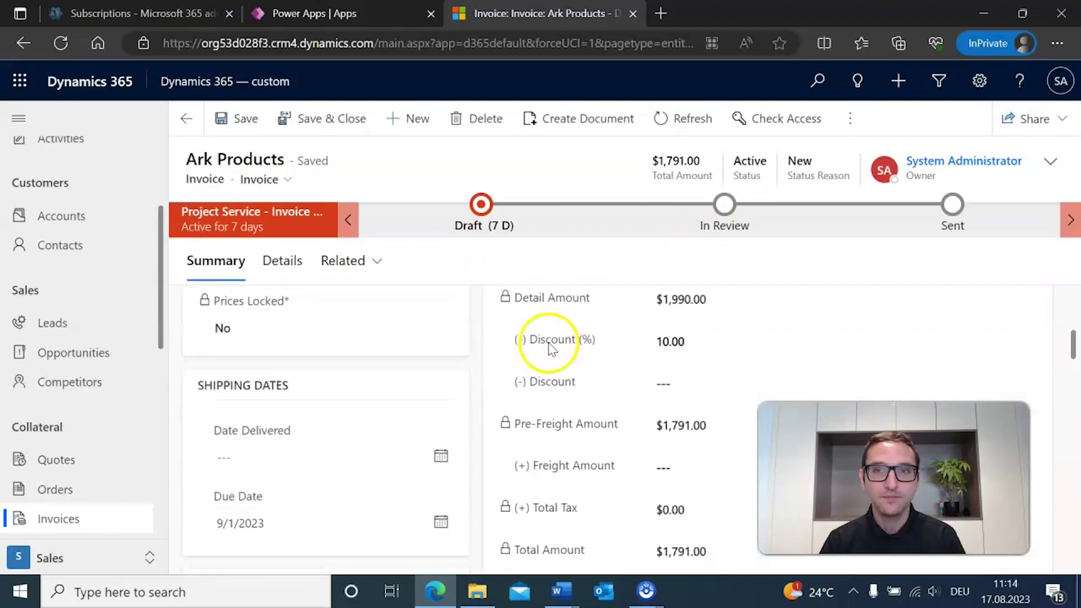
left_click(276, 273)
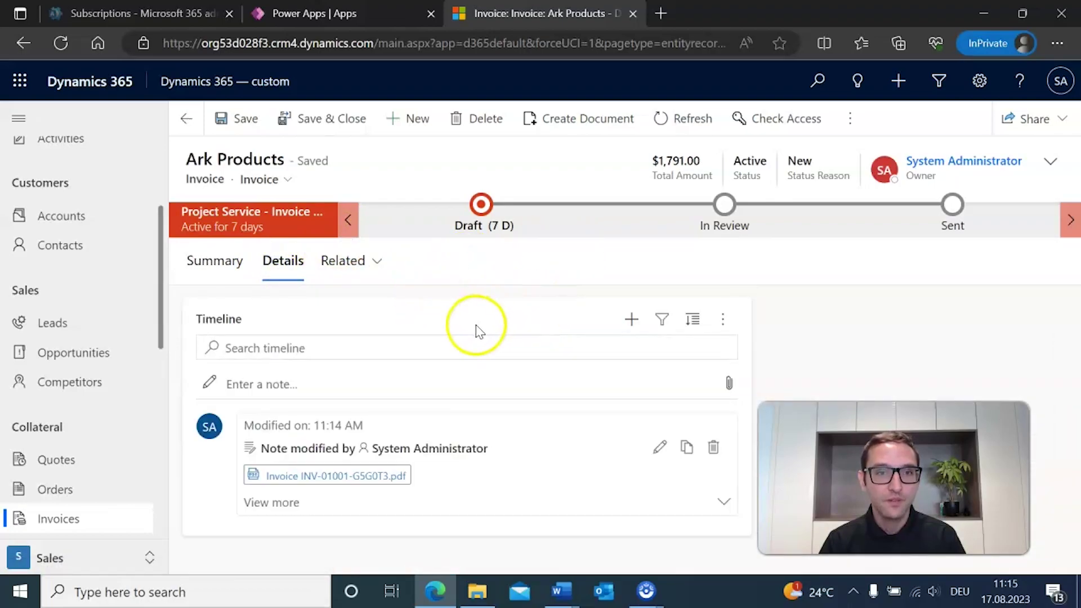
left_click(332, 475)
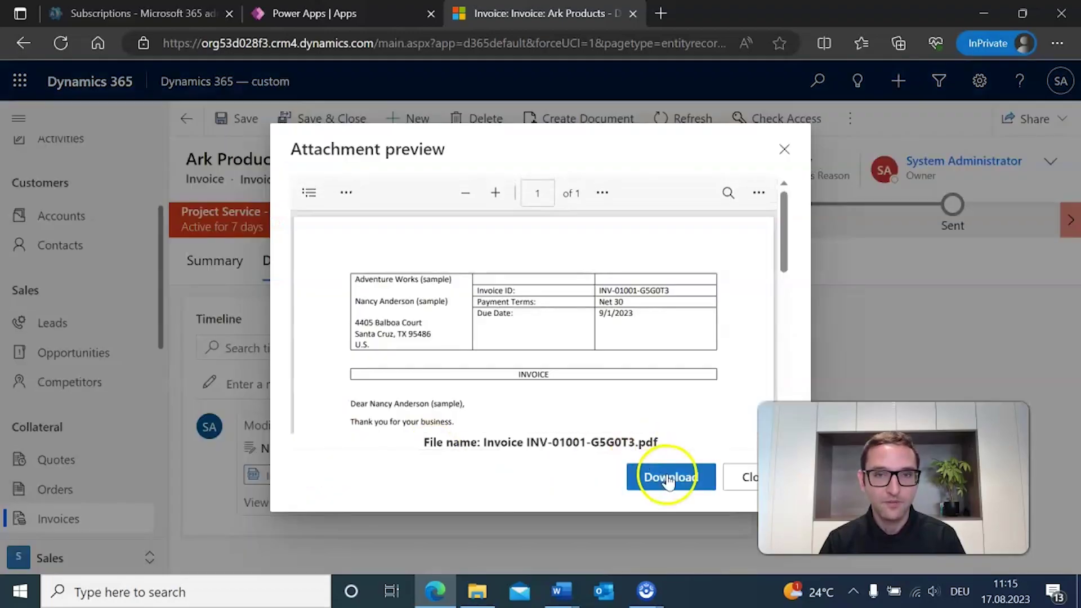
left_click(668, 476)
left_click(741, 110)
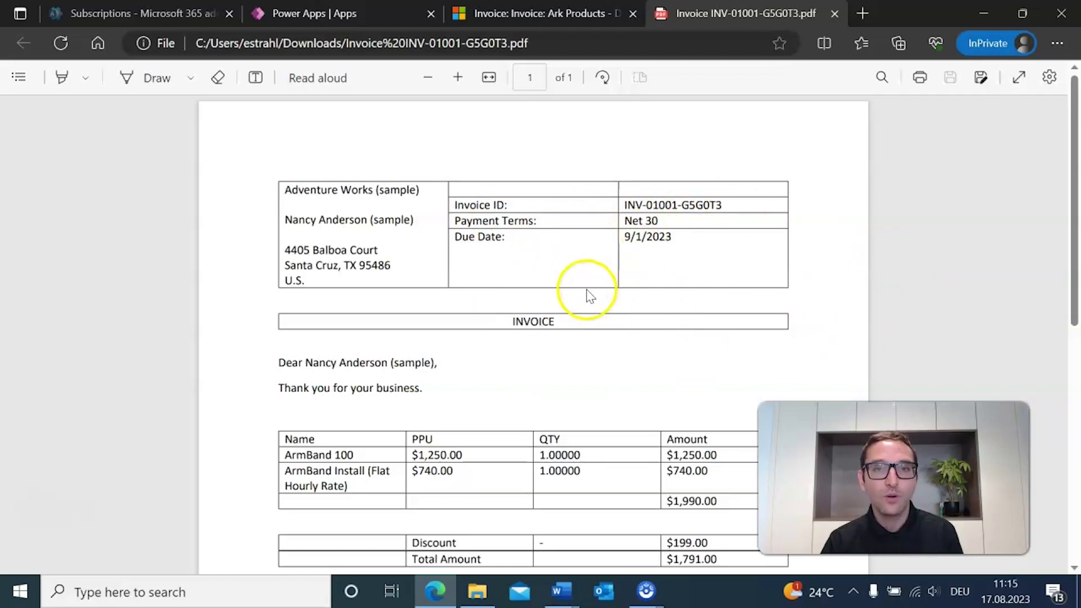
- Review the downloaded invoice PDF, checking the address block, invoice details, line item table, and the Discount and Total Amount rows
scroll(562, 269, "down", 1)
scroll(562, 269, "down", 2)
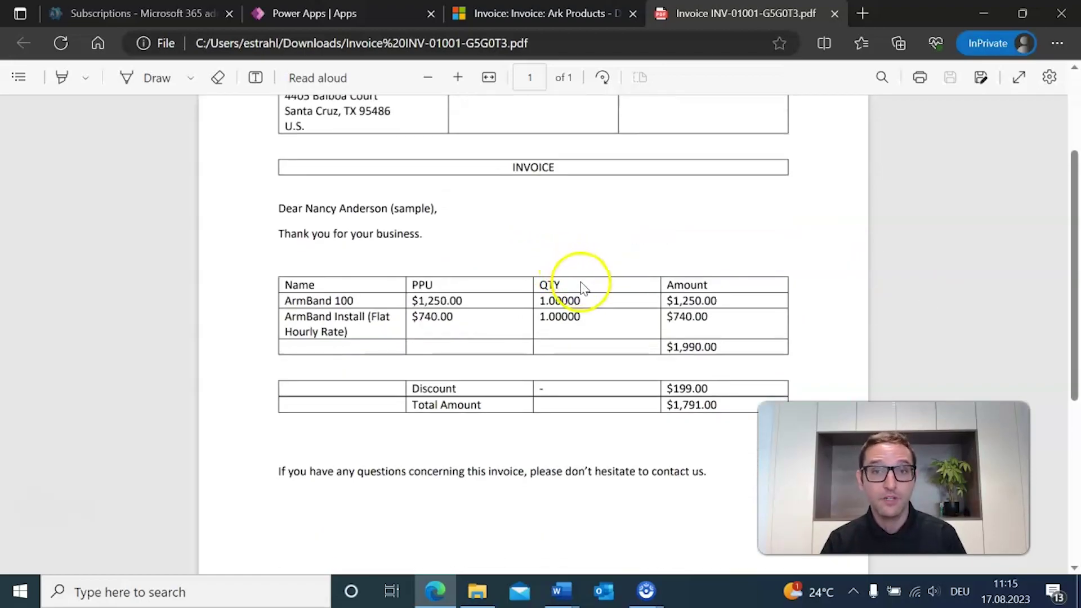
scroll(599, 279, "up", 3)
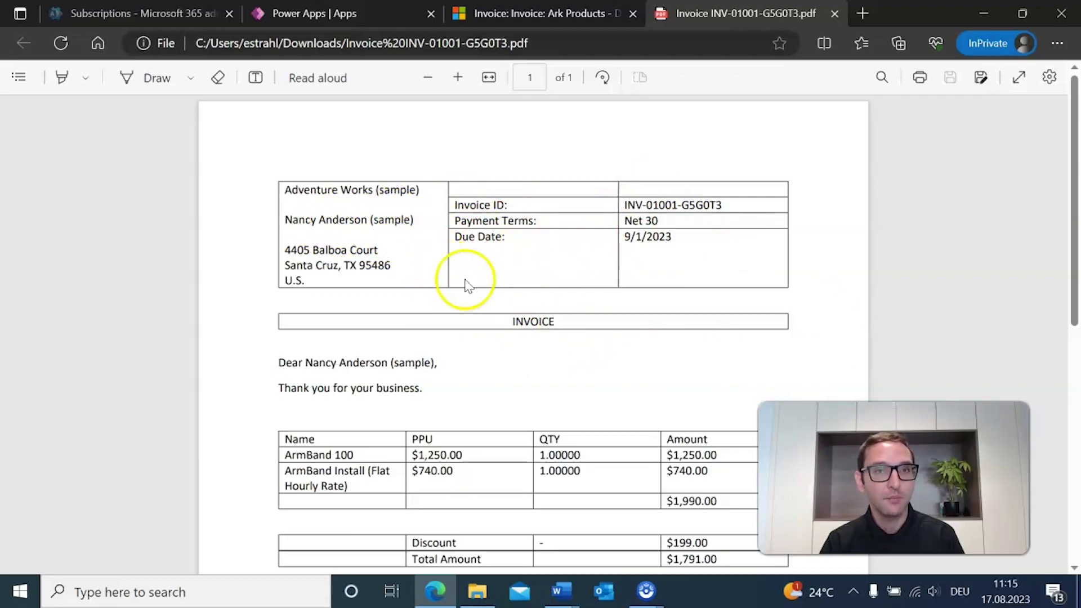
scroll(480, 265, "down", 4)
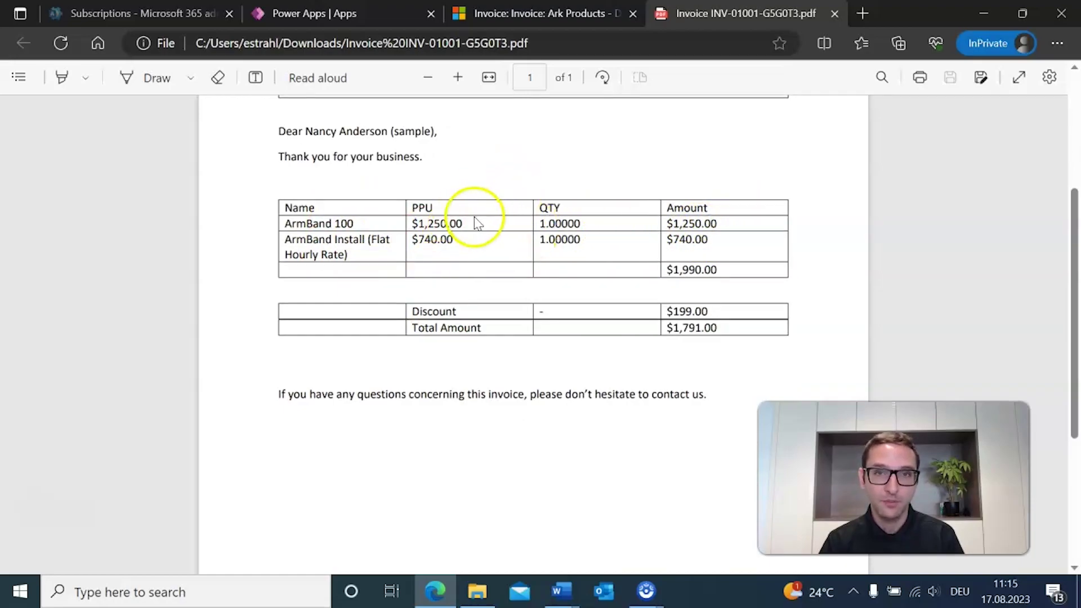
scroll(507, 251, "up", 1)
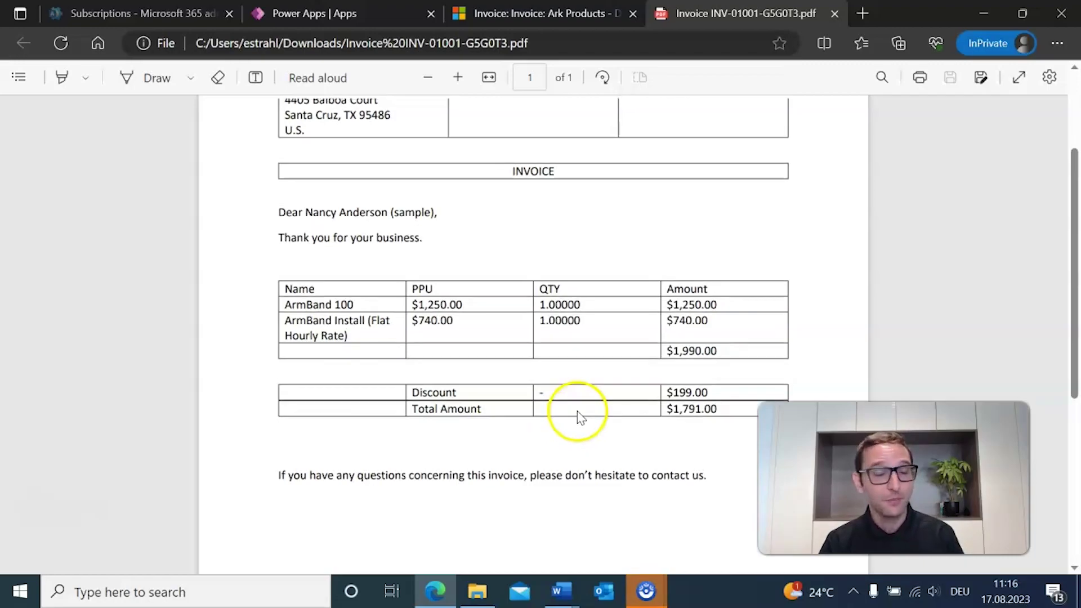
scroll(577, 414, "up", 3)
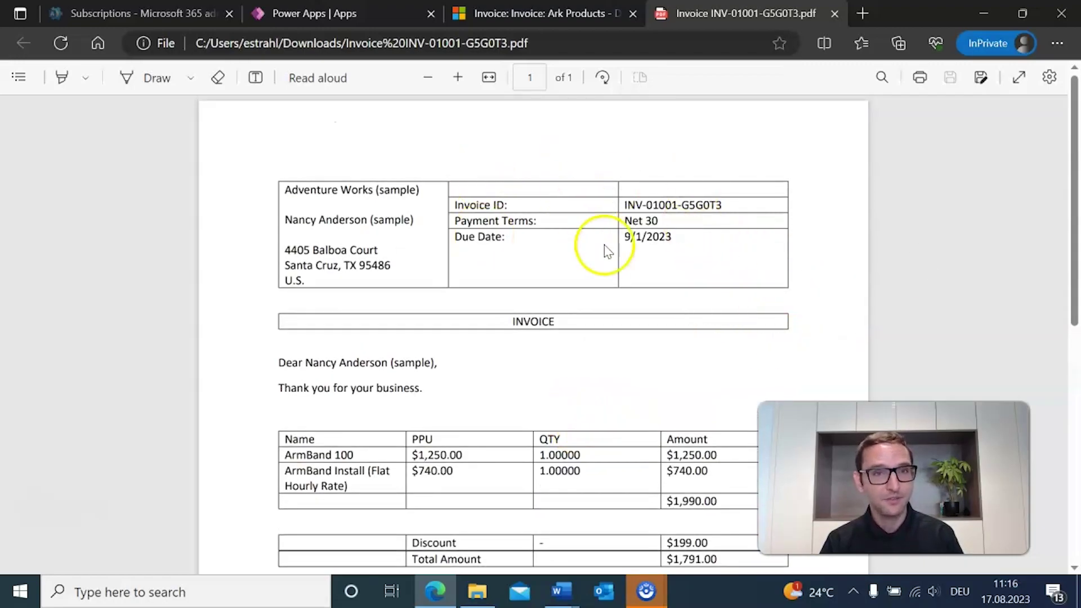
scroll(619, 262, "down", 1)
scroll(619, 262, "down", 2)
scroll(659, 256, "up", 1)
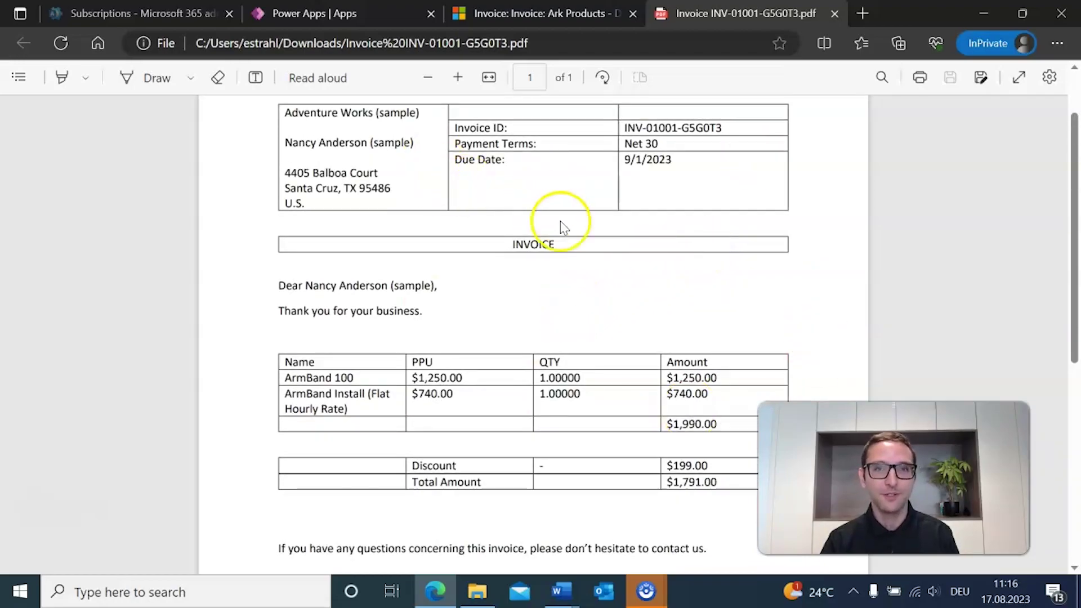
scroll(548, 249, "down", 3)
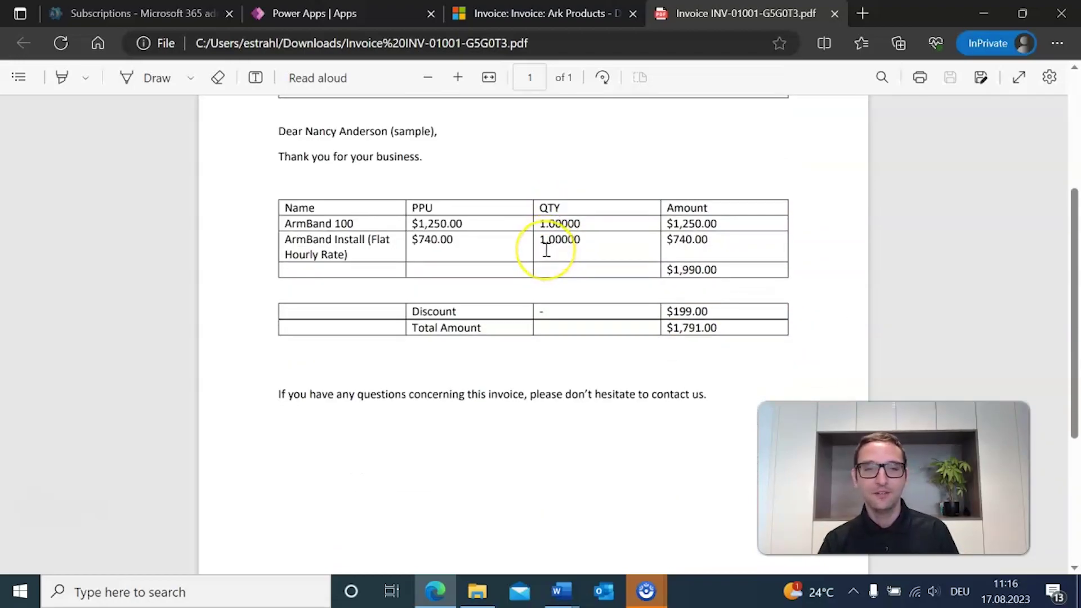